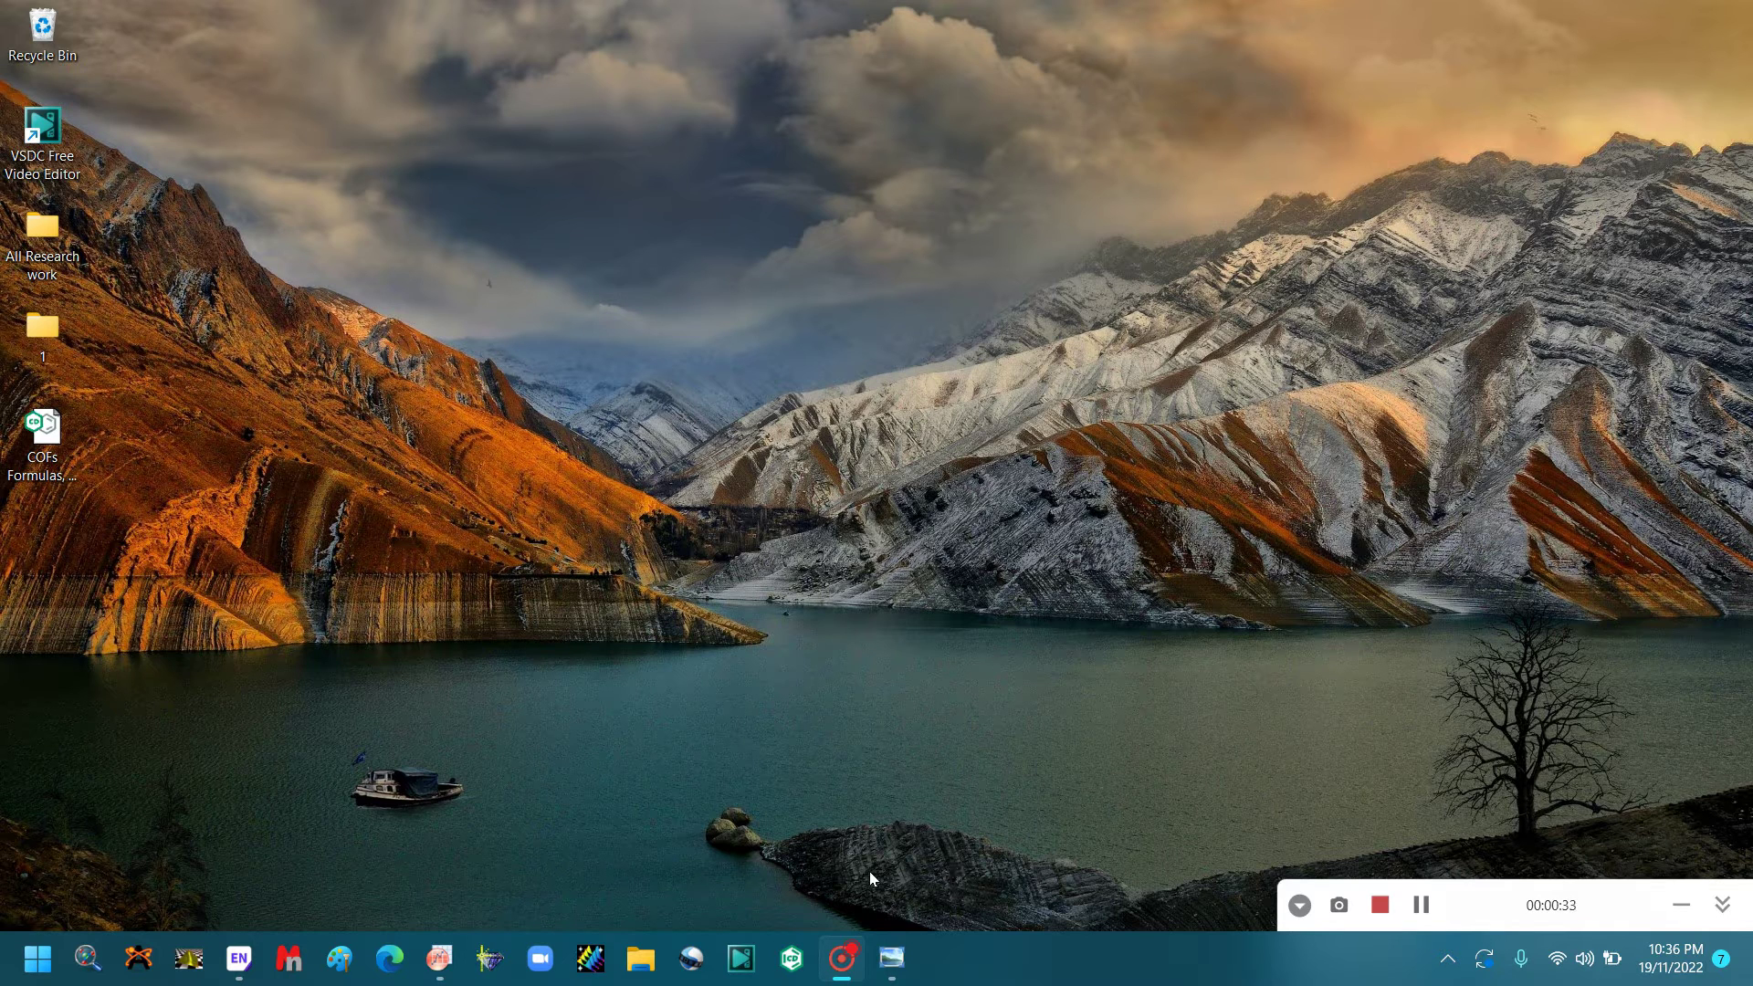
Switch to OriginPro and import the ASCII file H 3.ASC from the Desktop folder named 1
click(440, 958)
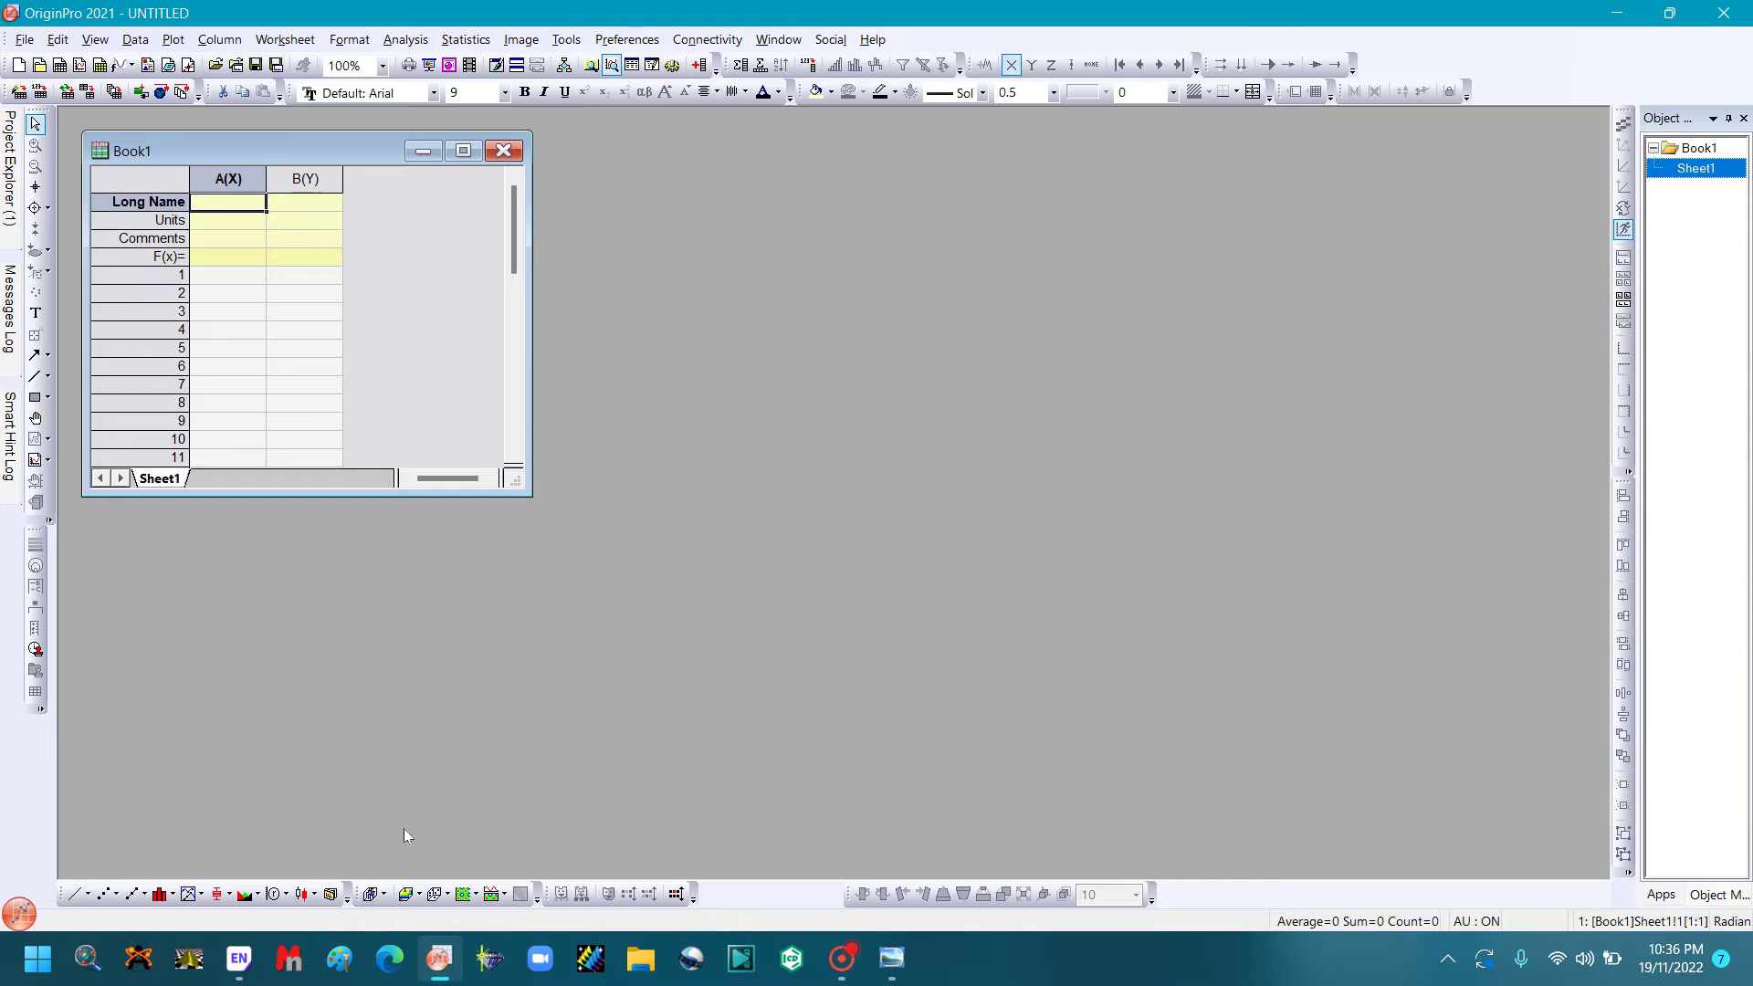
click(40, 92)
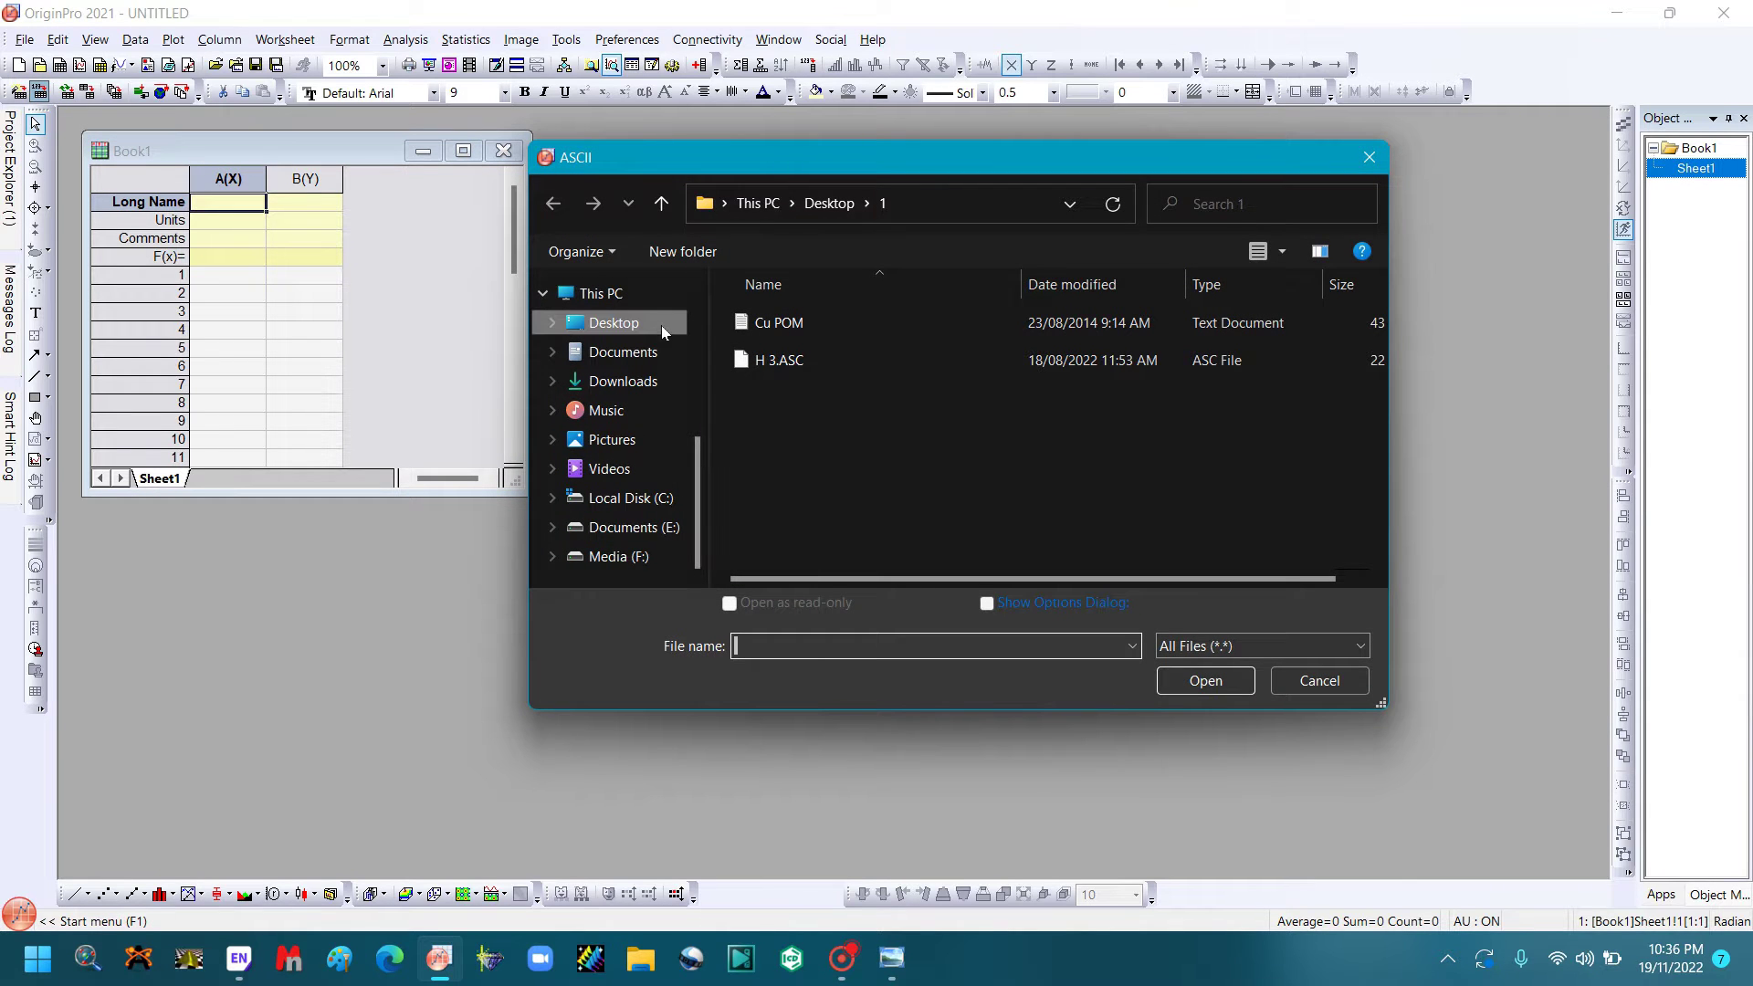
click(780, 362)
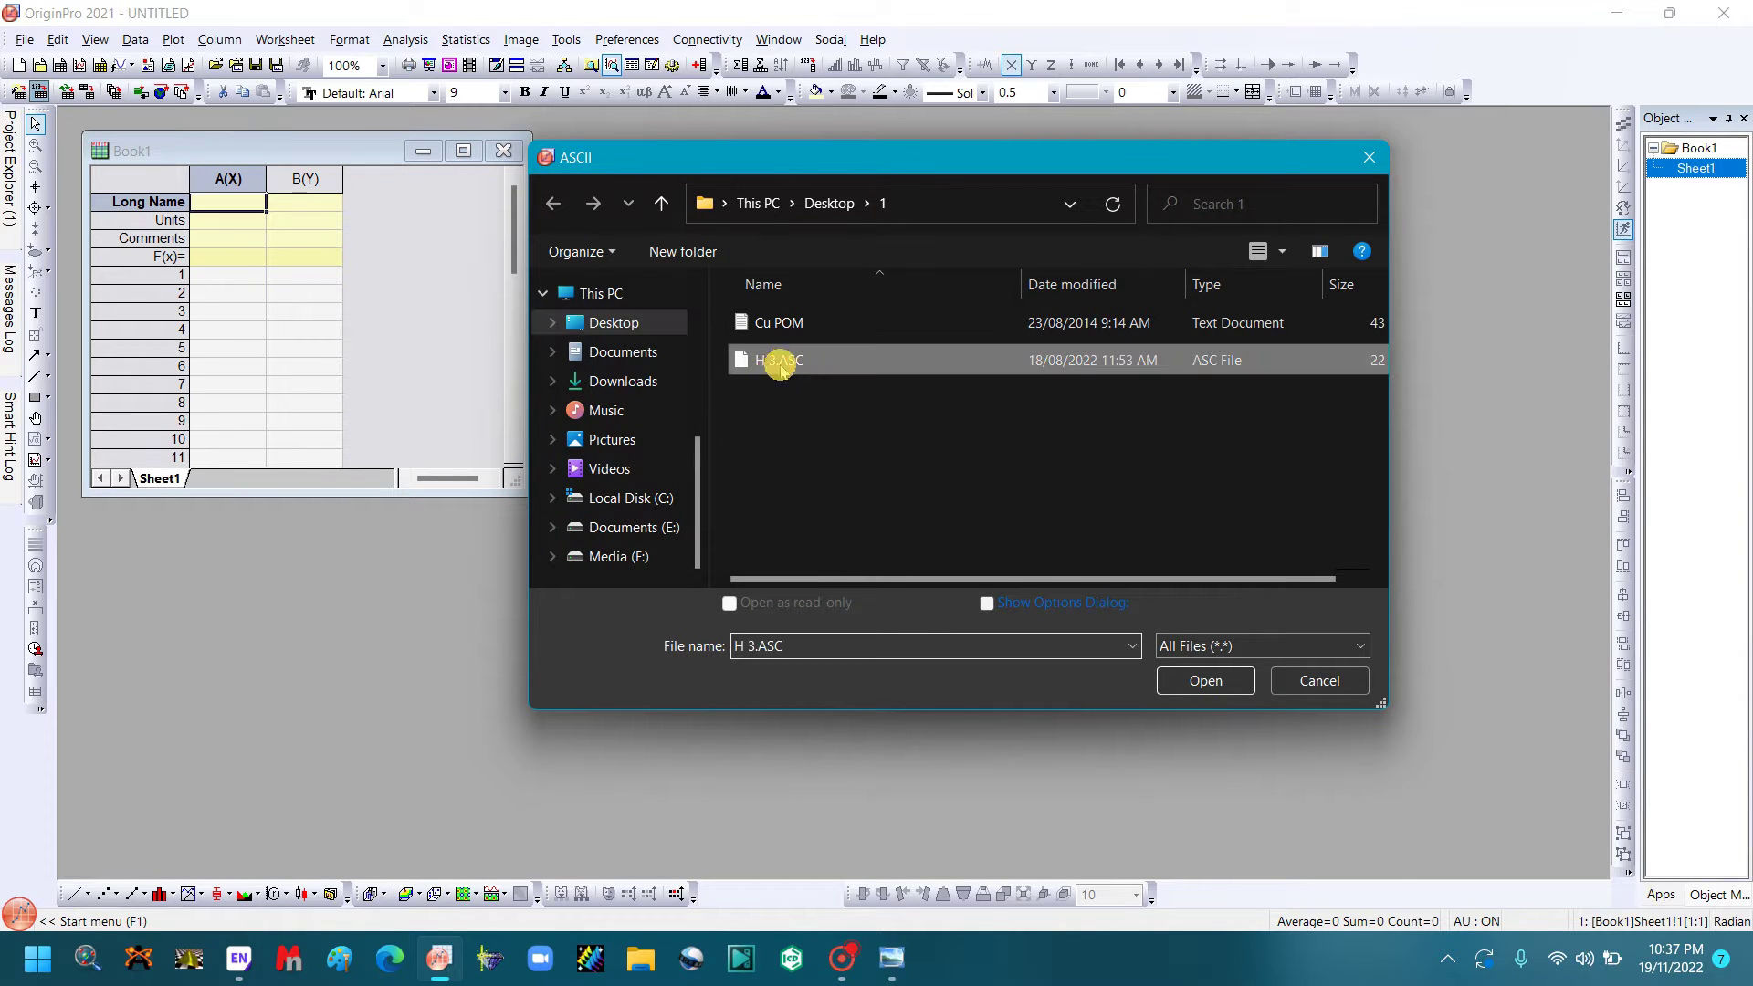
click(1205, 680)
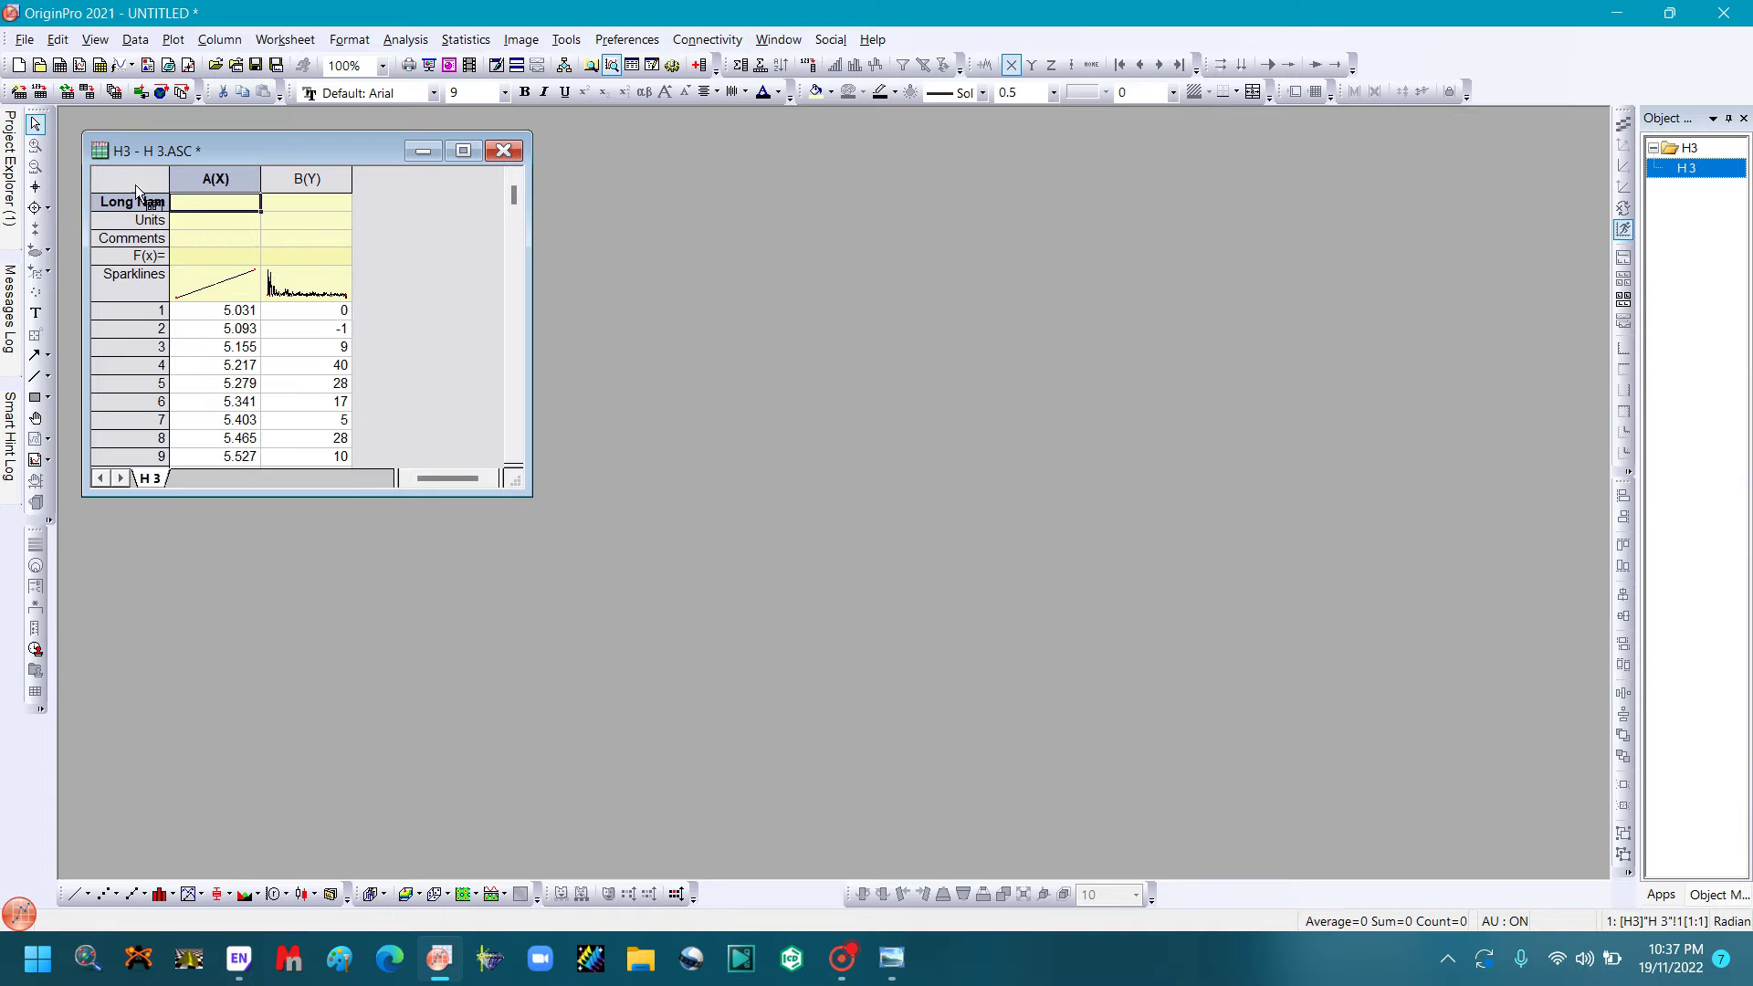
Maximize the H 3 workbook and plot all of its data, columns A and B, as a line graph
click(461, 152)
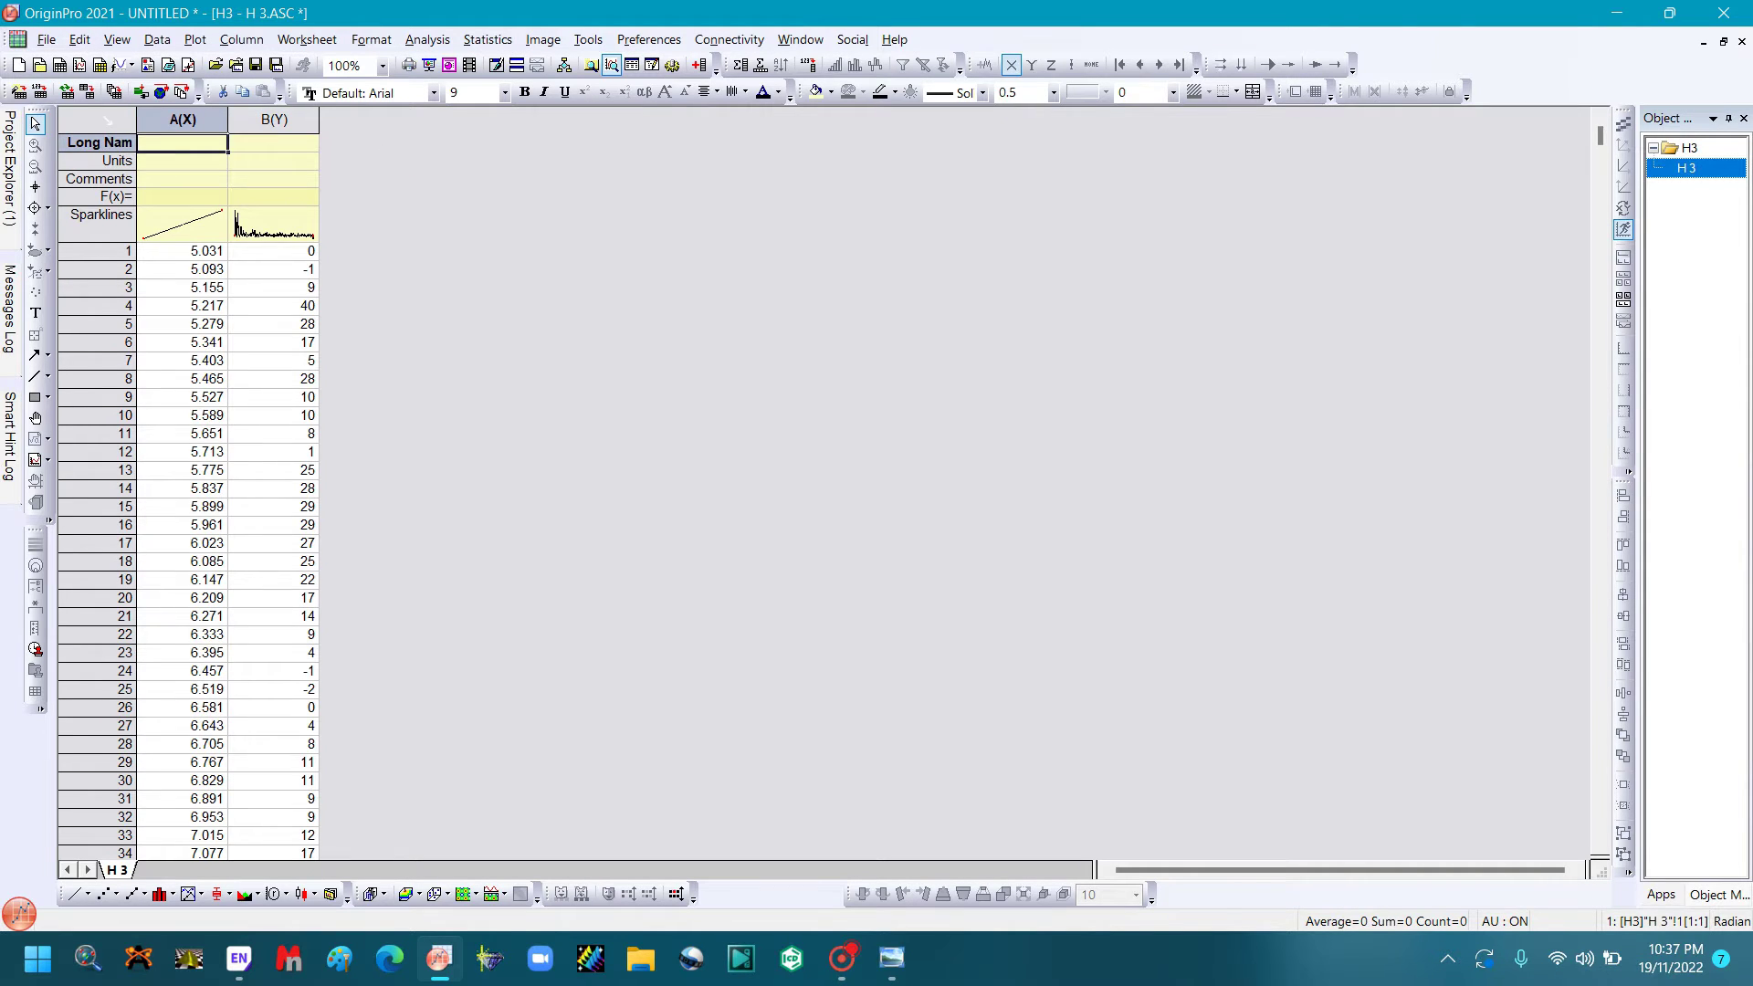
click(107, 120)
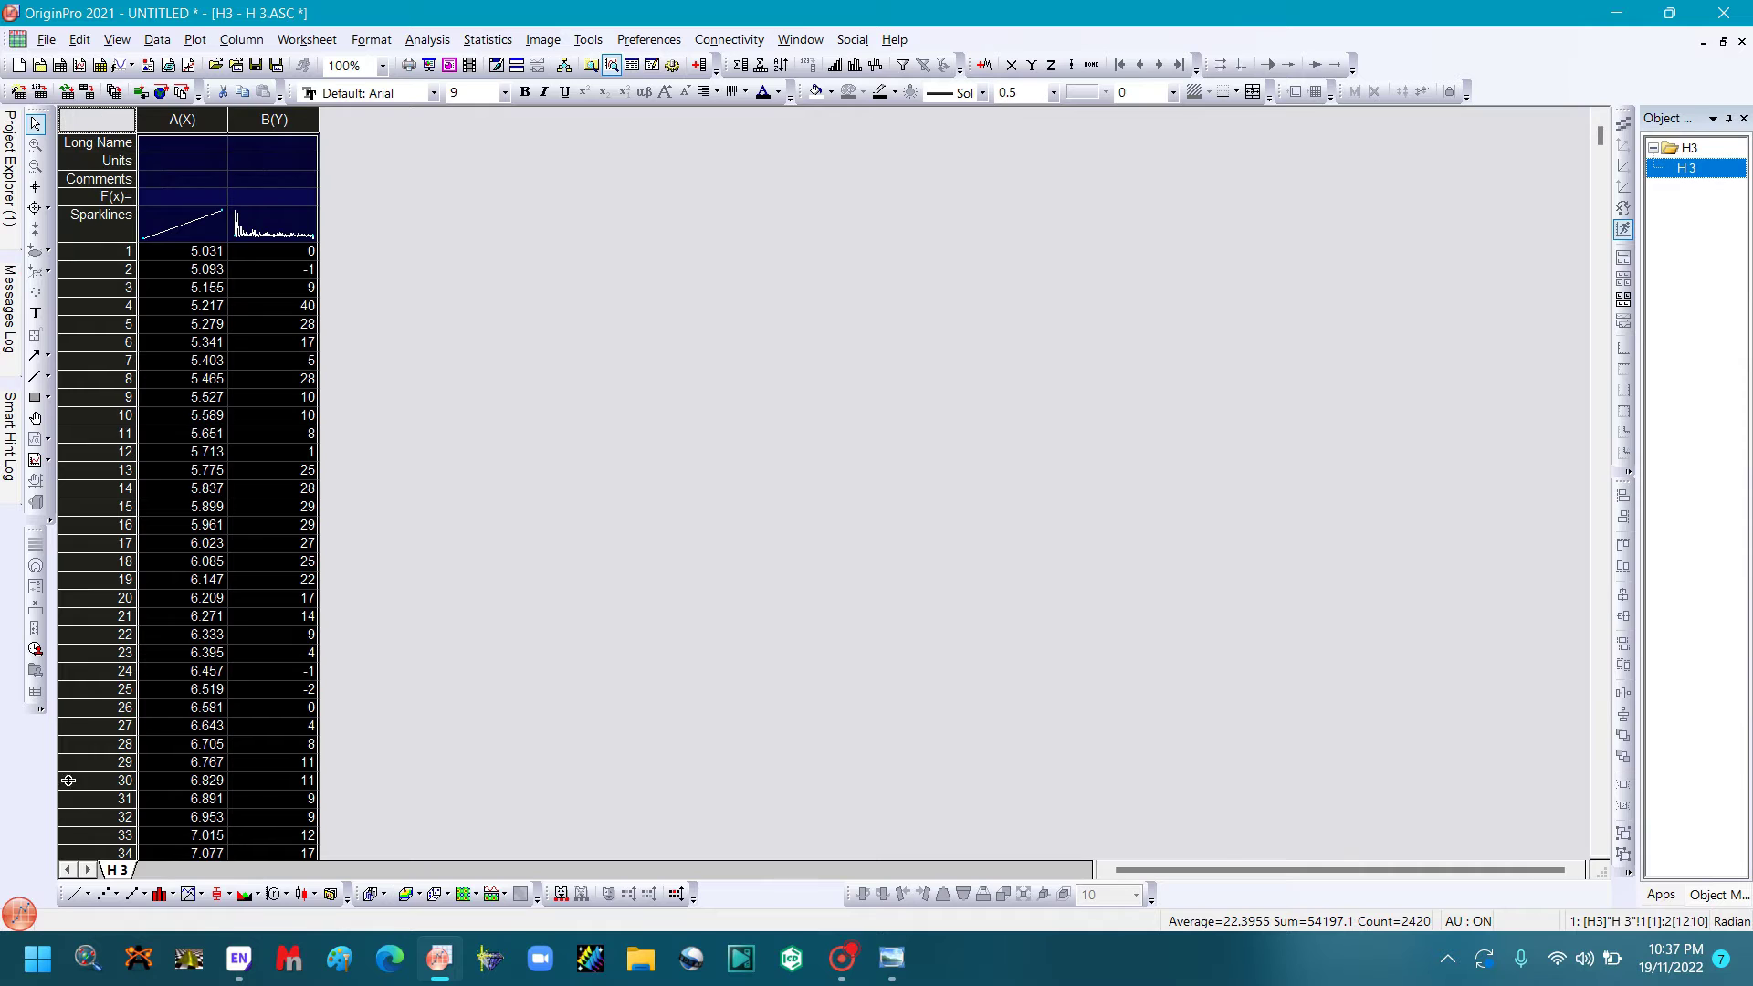
click(74, 895)
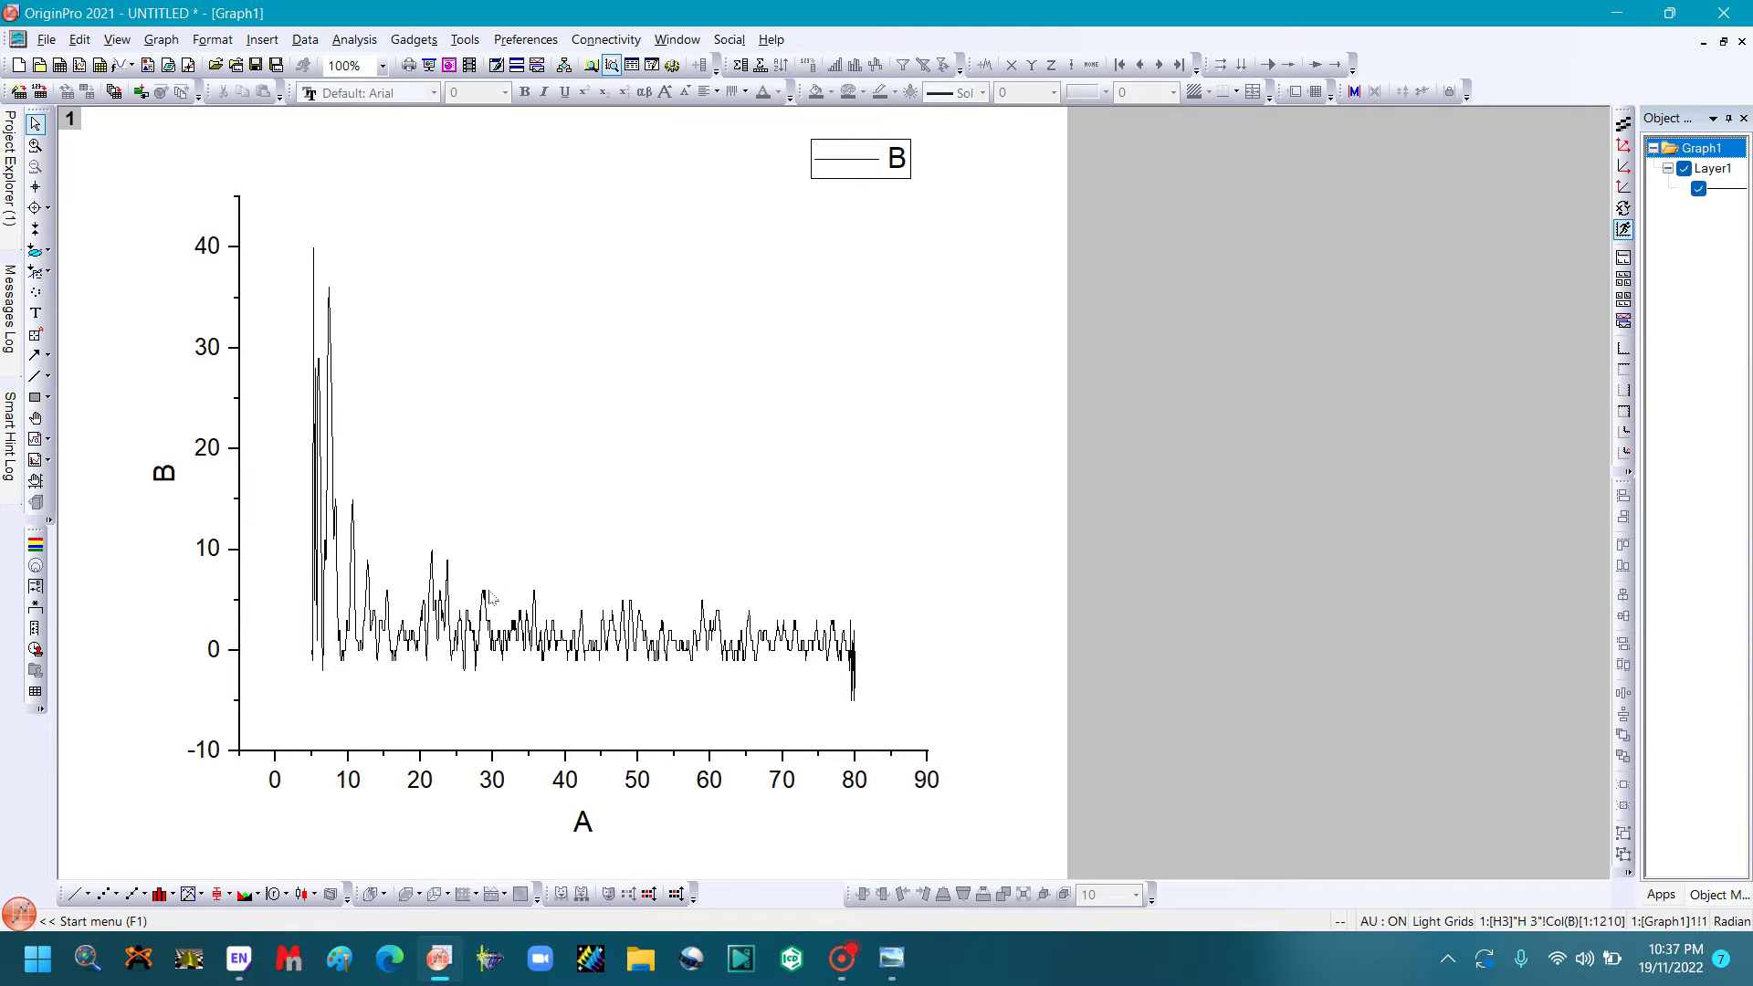
Smooth curve B with the Savitzky-Golay method, using 5 points of window and polynomial order 2
mouse_move(453, 613)
mouse_move(752, 637)
click(363, 46)
mouse_move(469, 155)
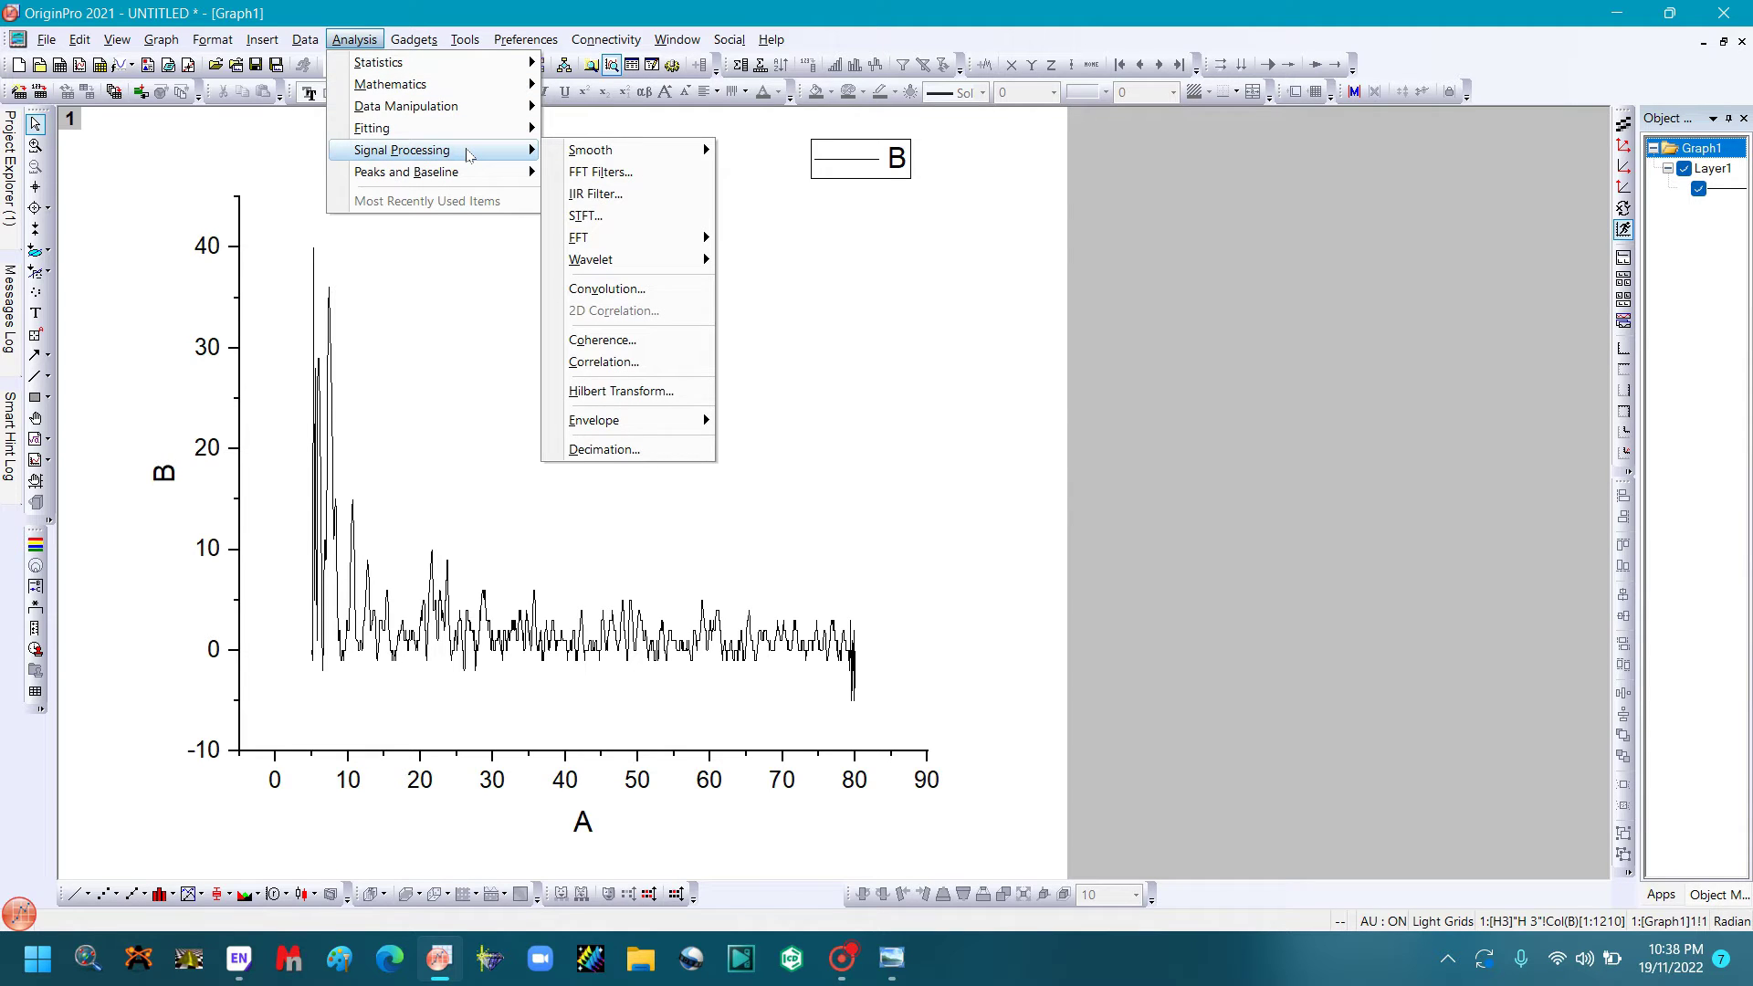
mouse_move(646, 158)
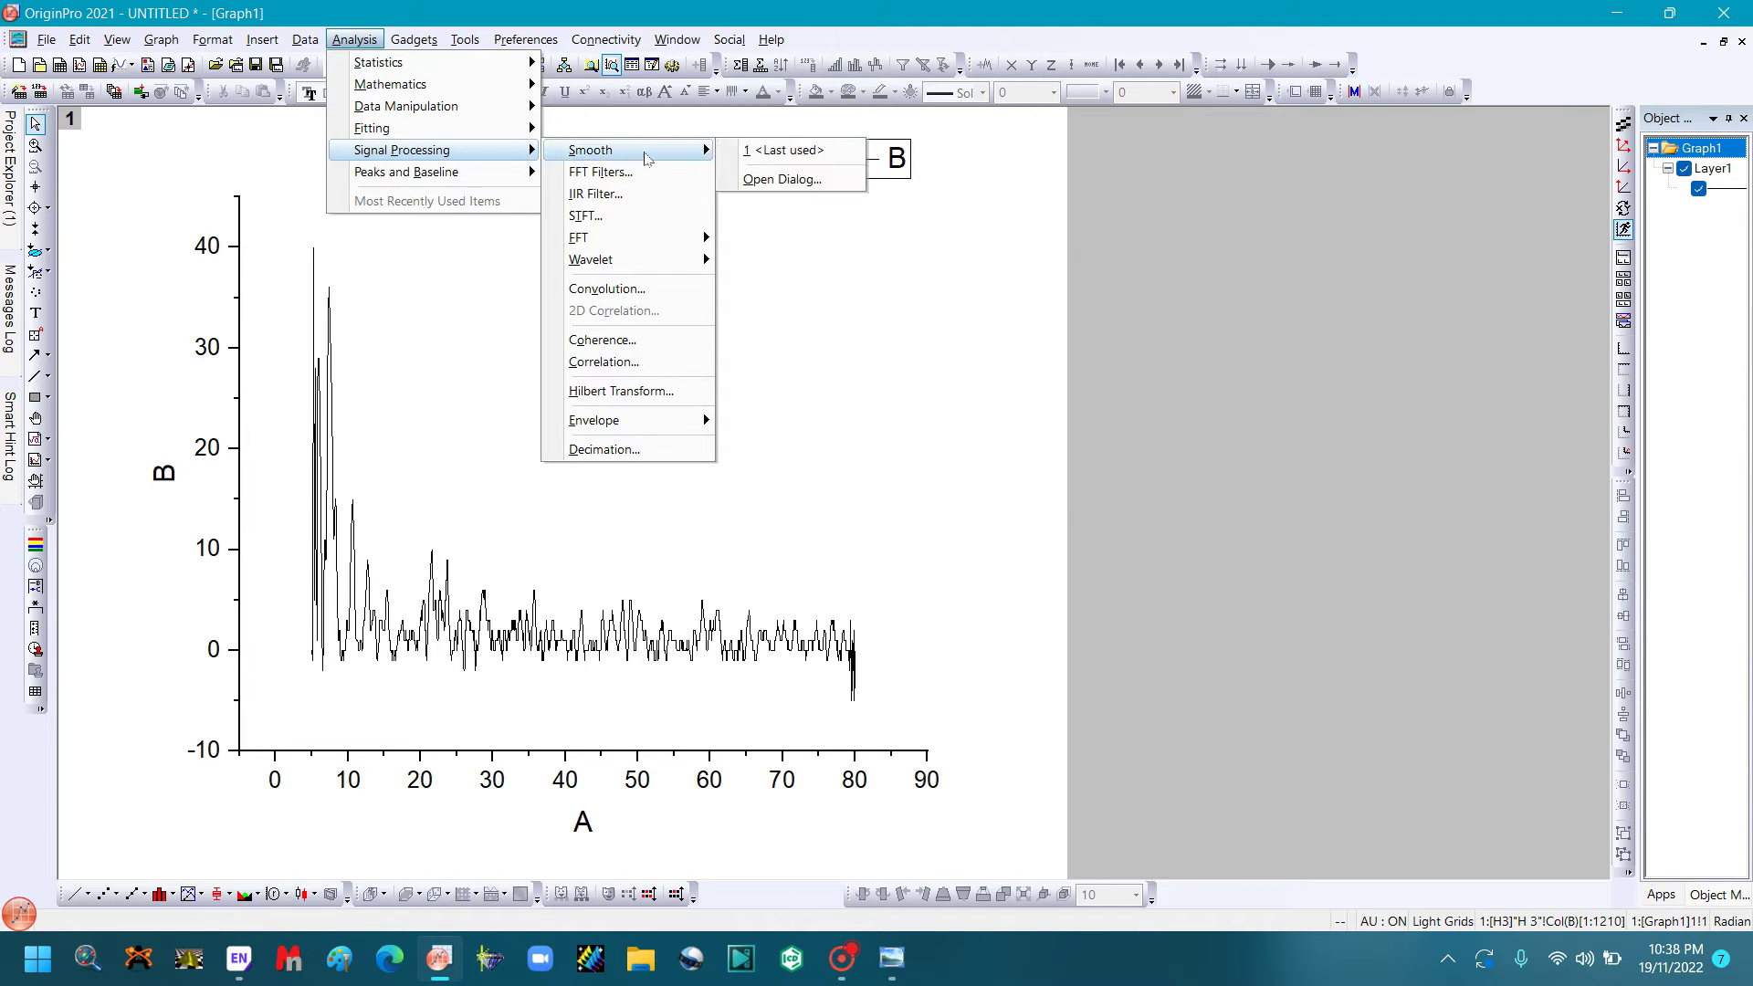
click(753, 179)
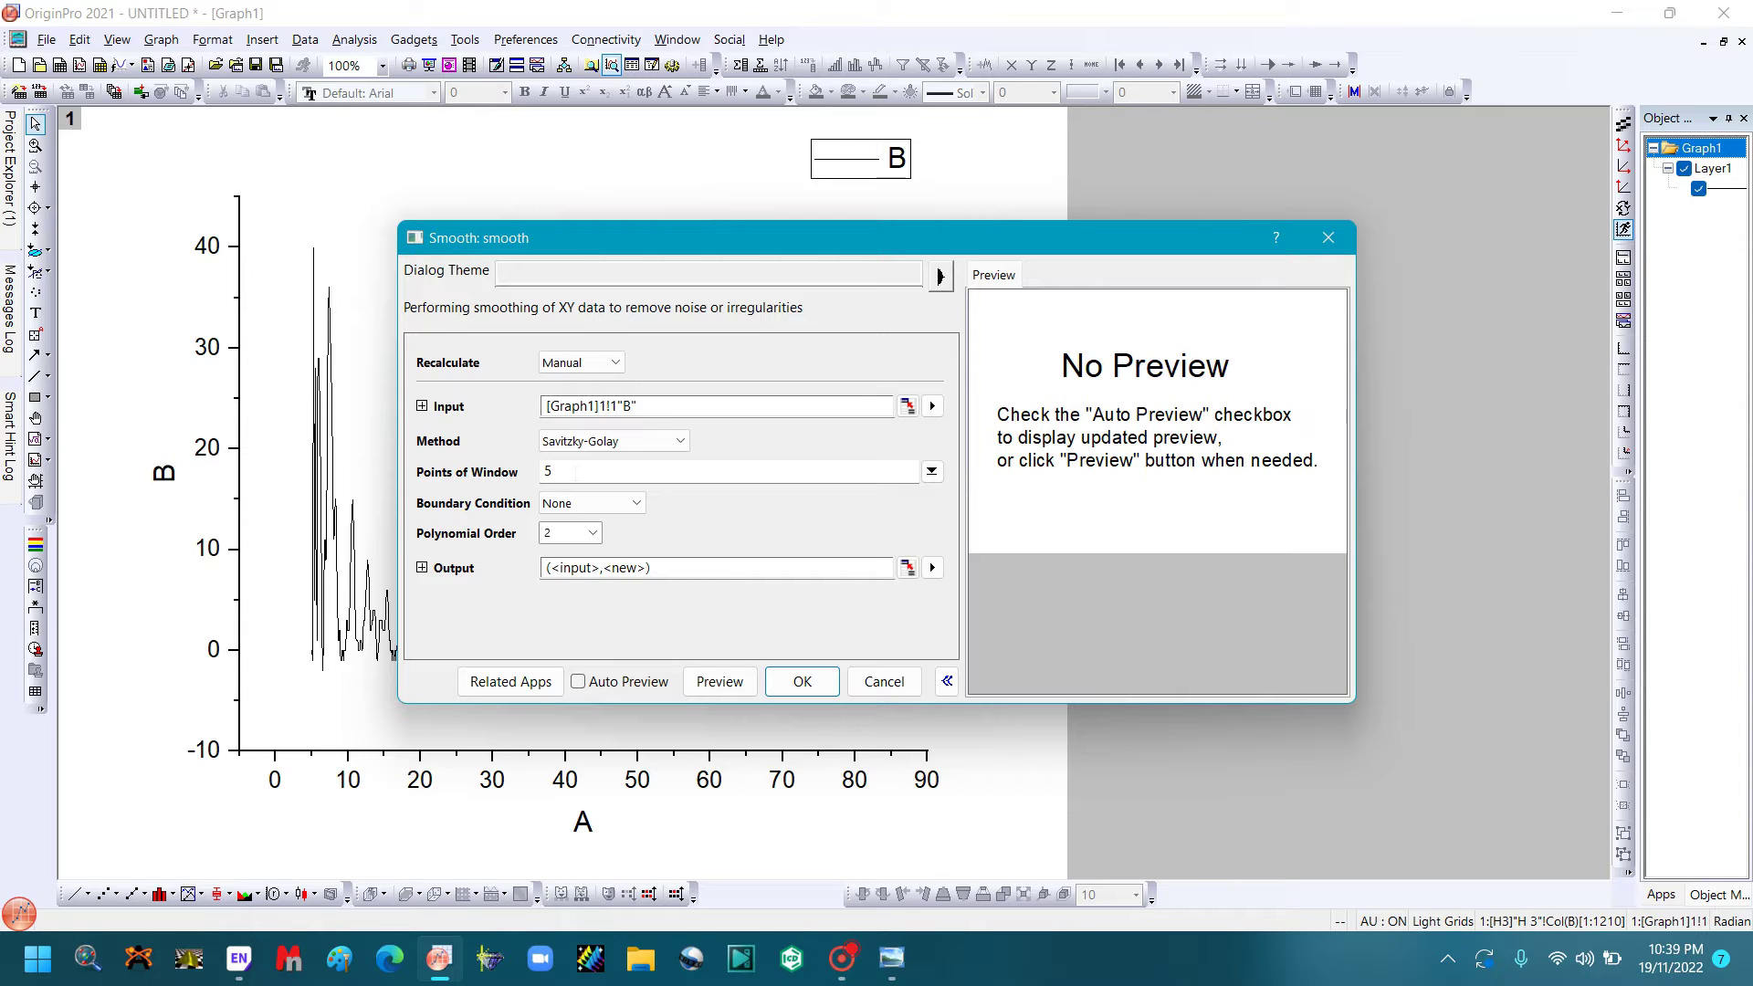
click(801, 682)
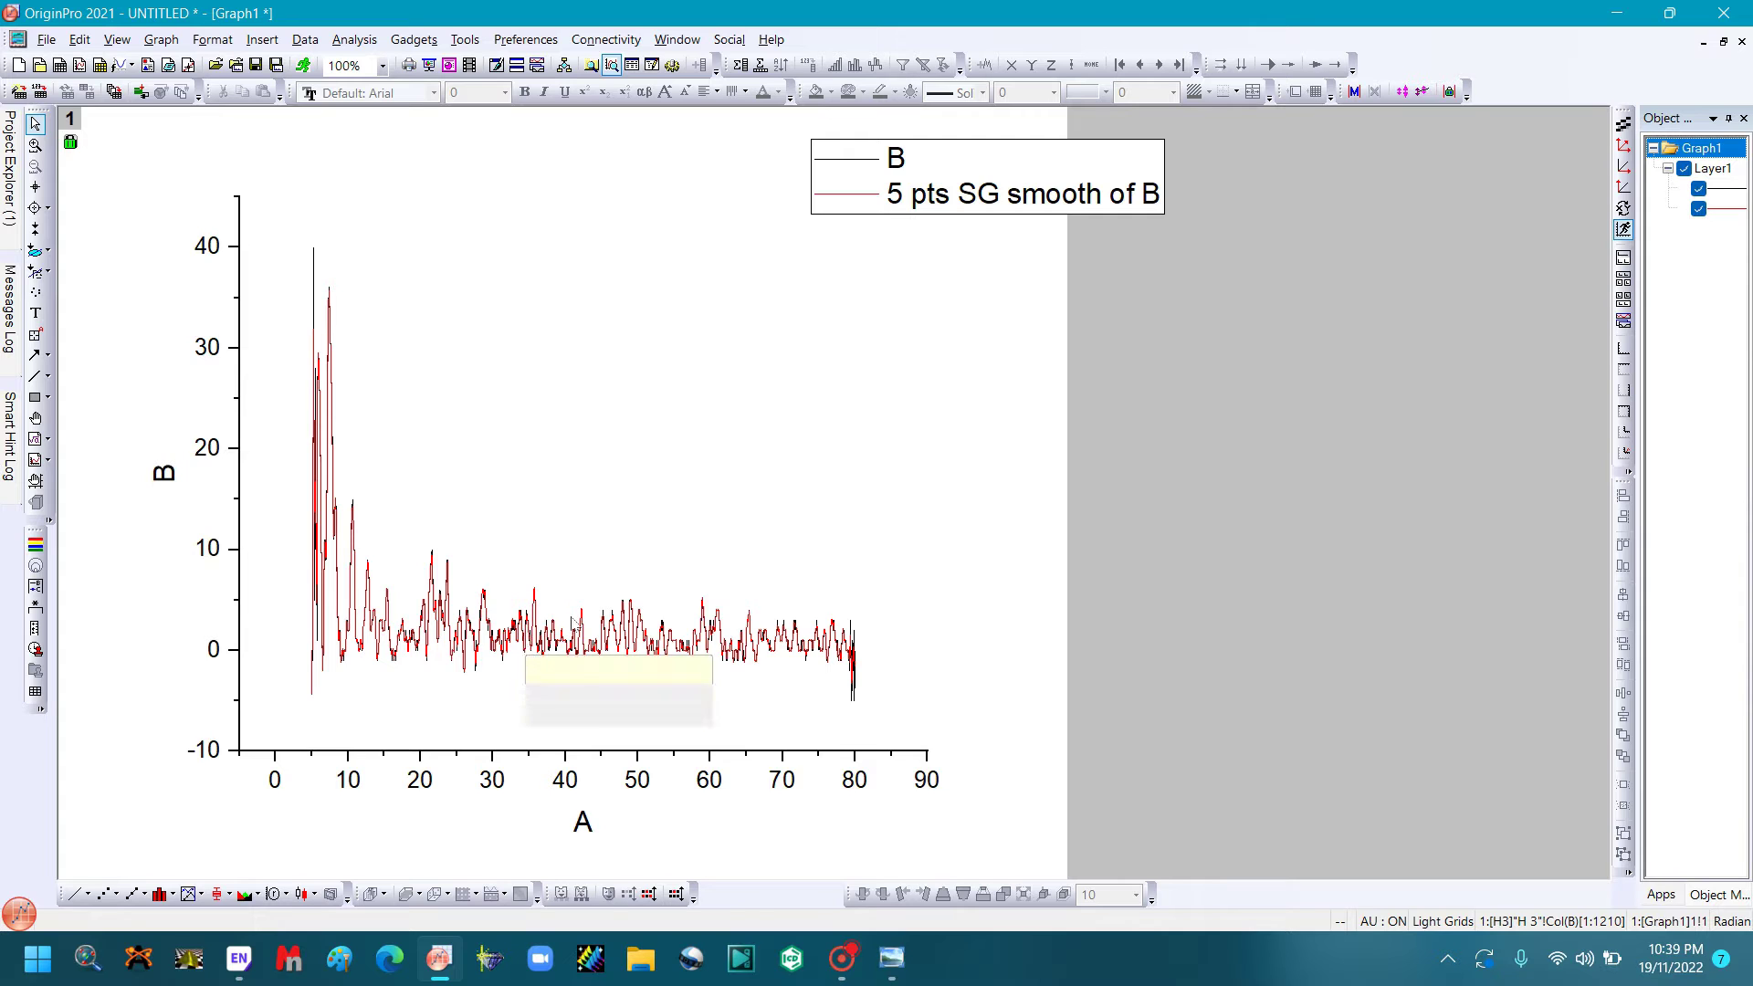
Hide the original B(Y) plot in the graph's plot properties, leaving only the smoothed curve shown
double_click(636, 629)
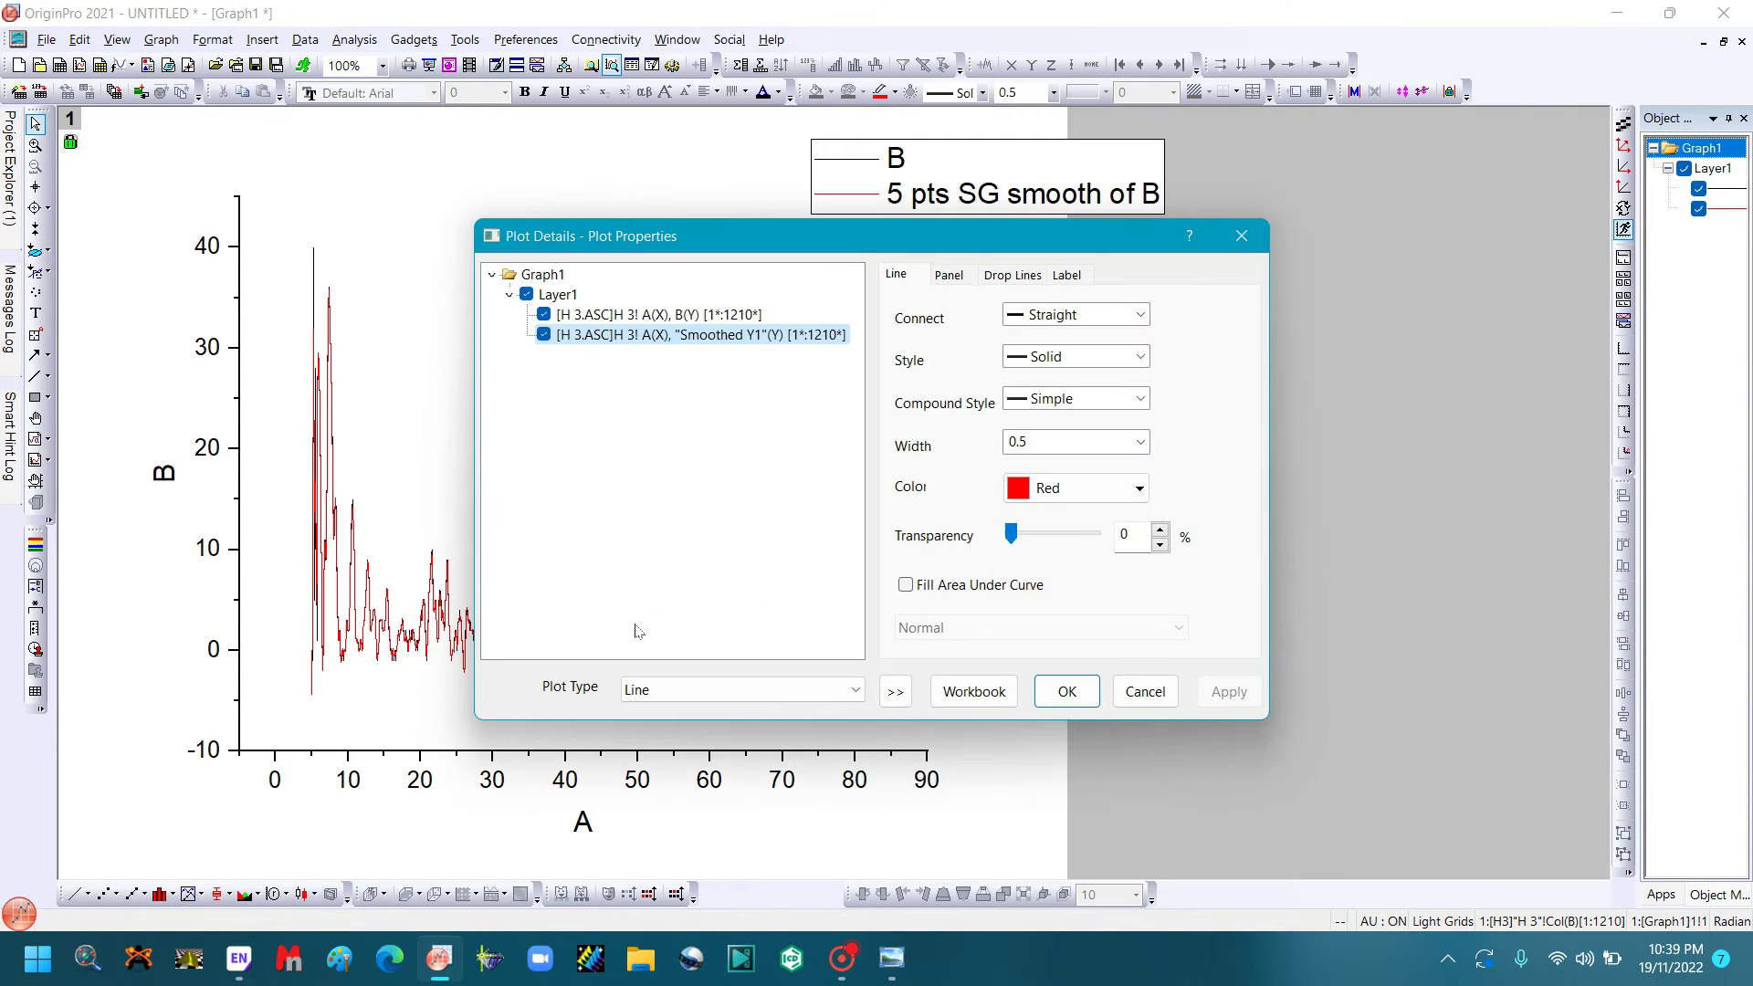
click(544, 315)
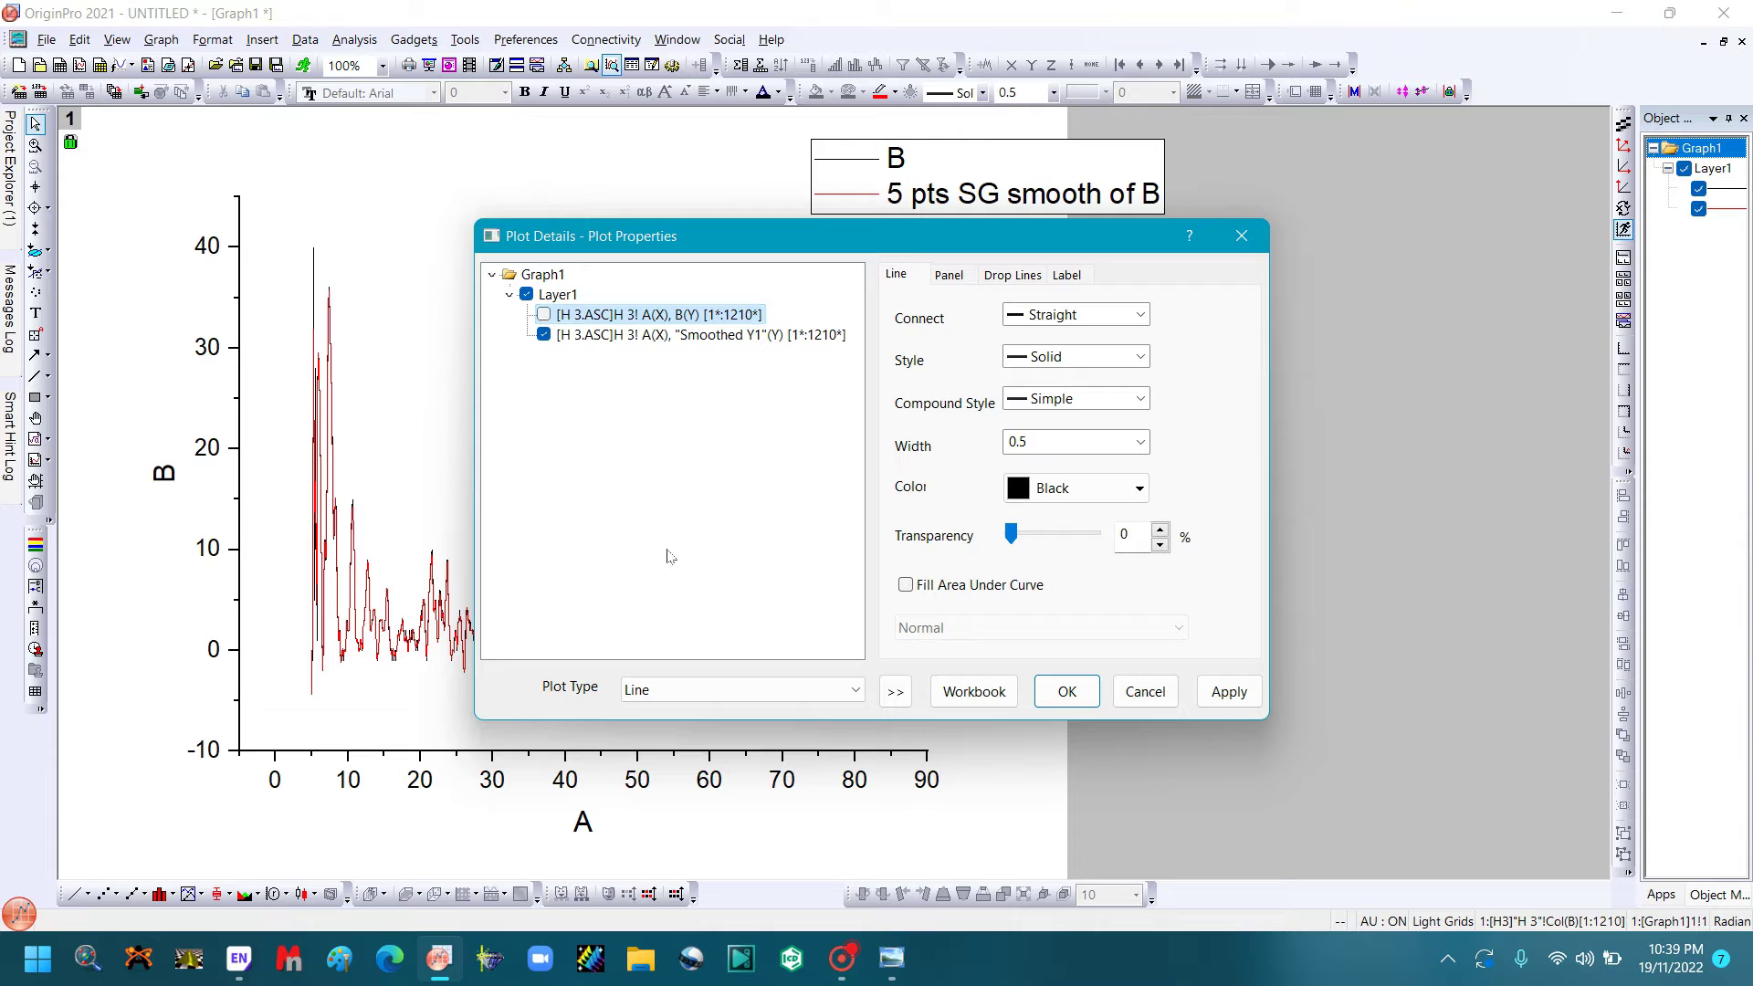
click(1059, 692)
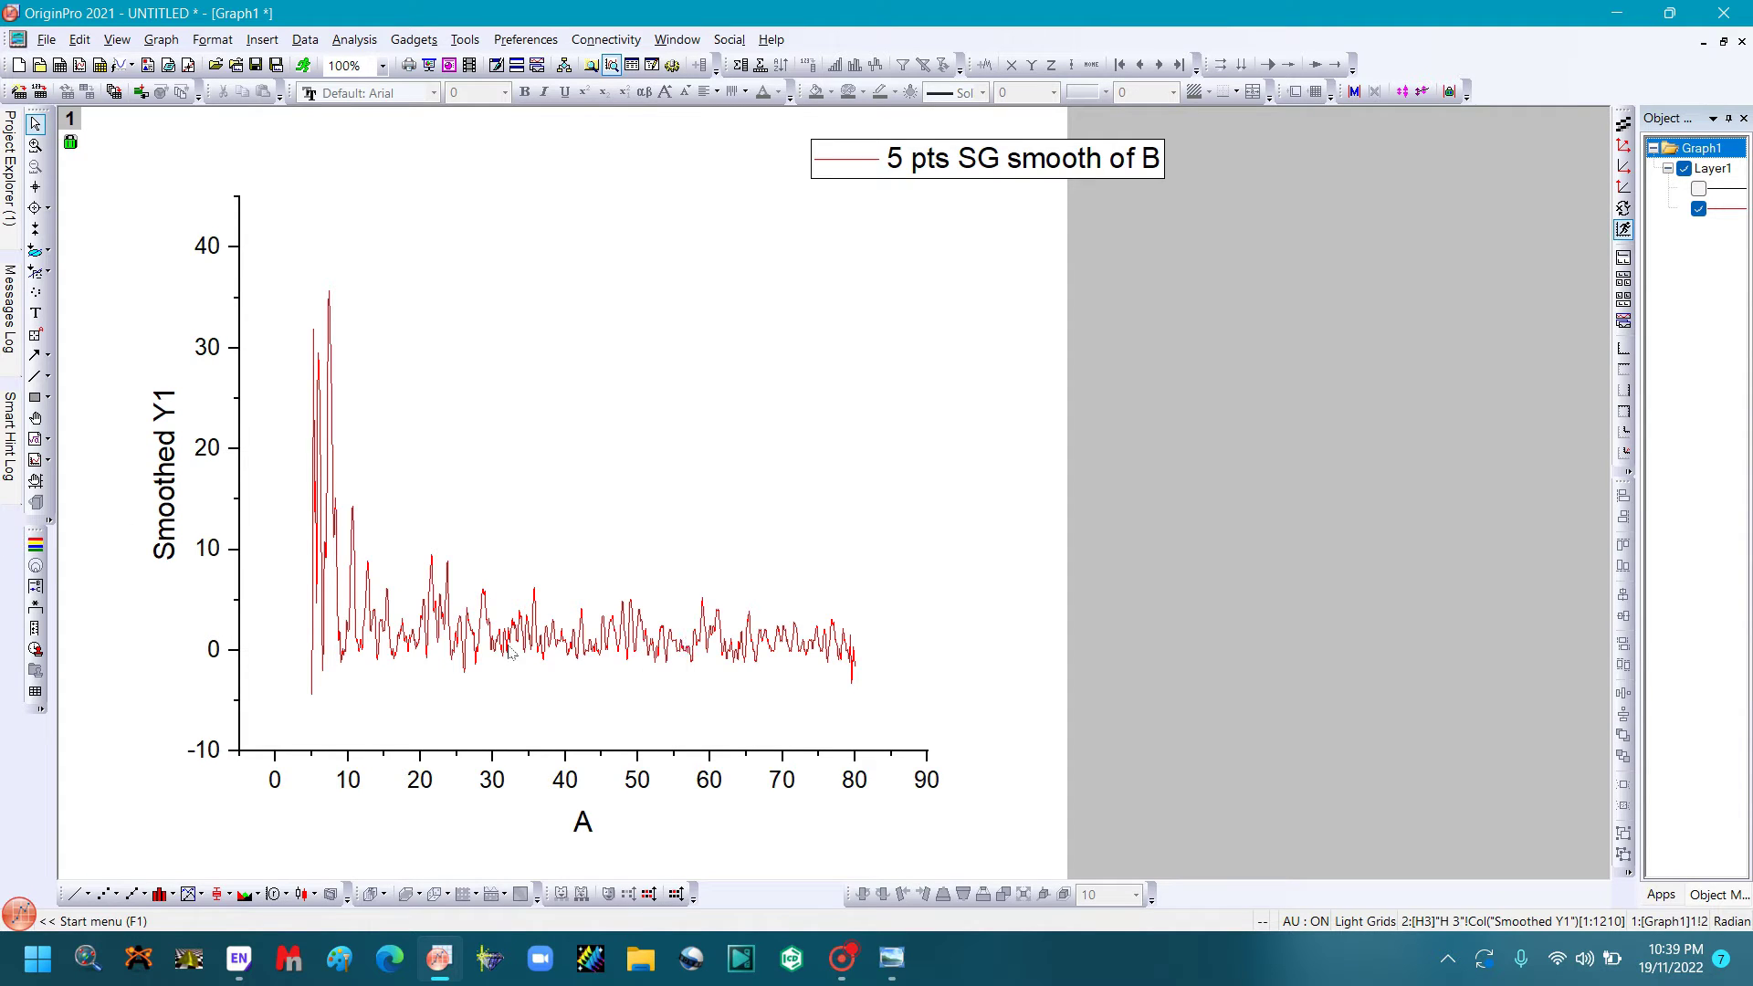
Smooth the 5-point smoothed curve again with Savitzky-Golay, setting the points of window to 10
mouse_move(513, 652)
click(354, 40)
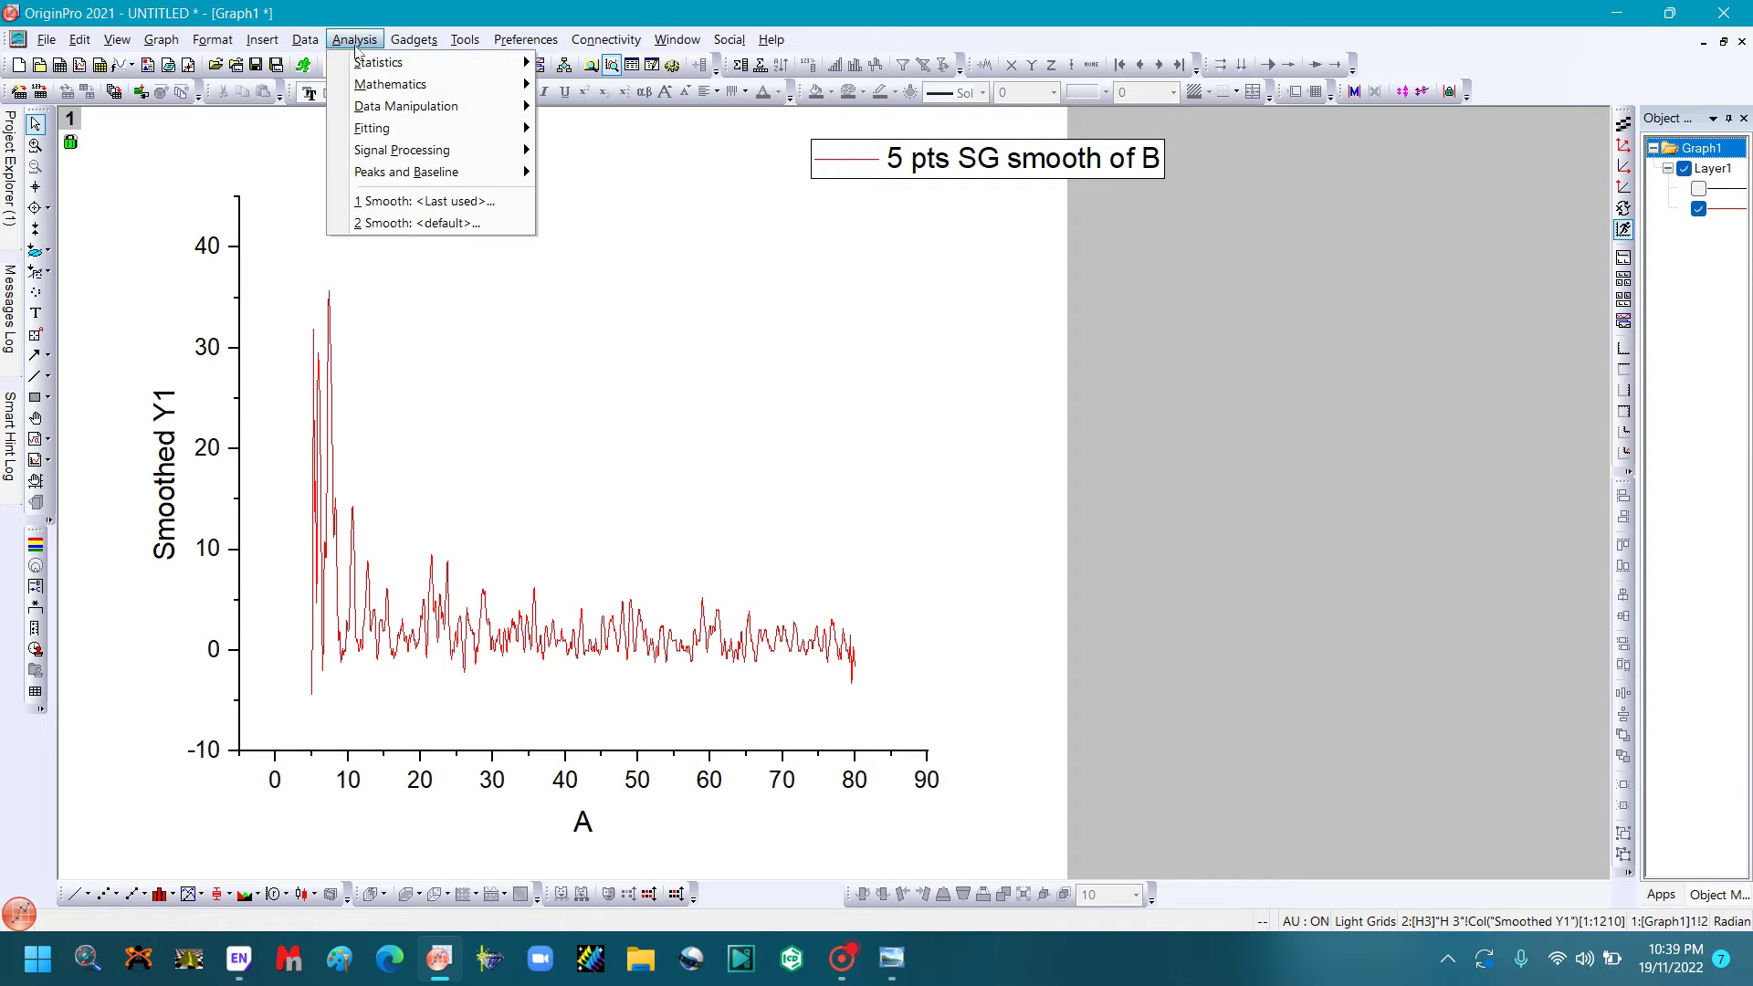
mouse_move(416, 158)
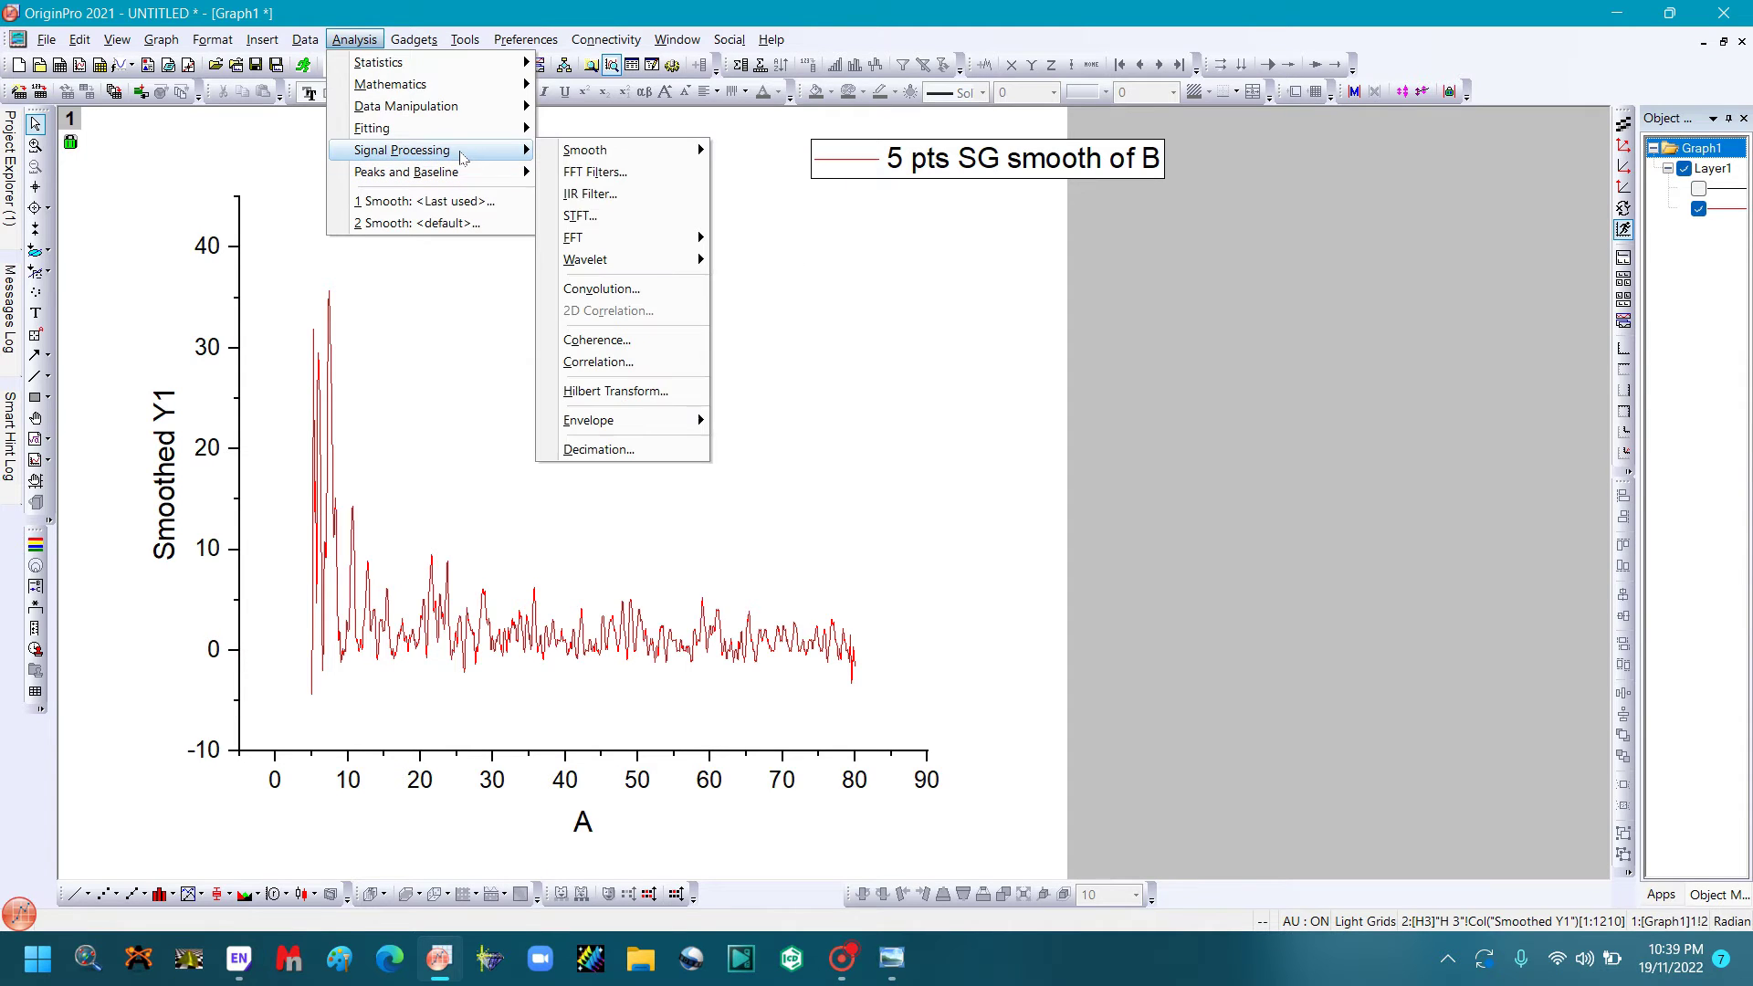
click(685, 148)
click(735, 180)
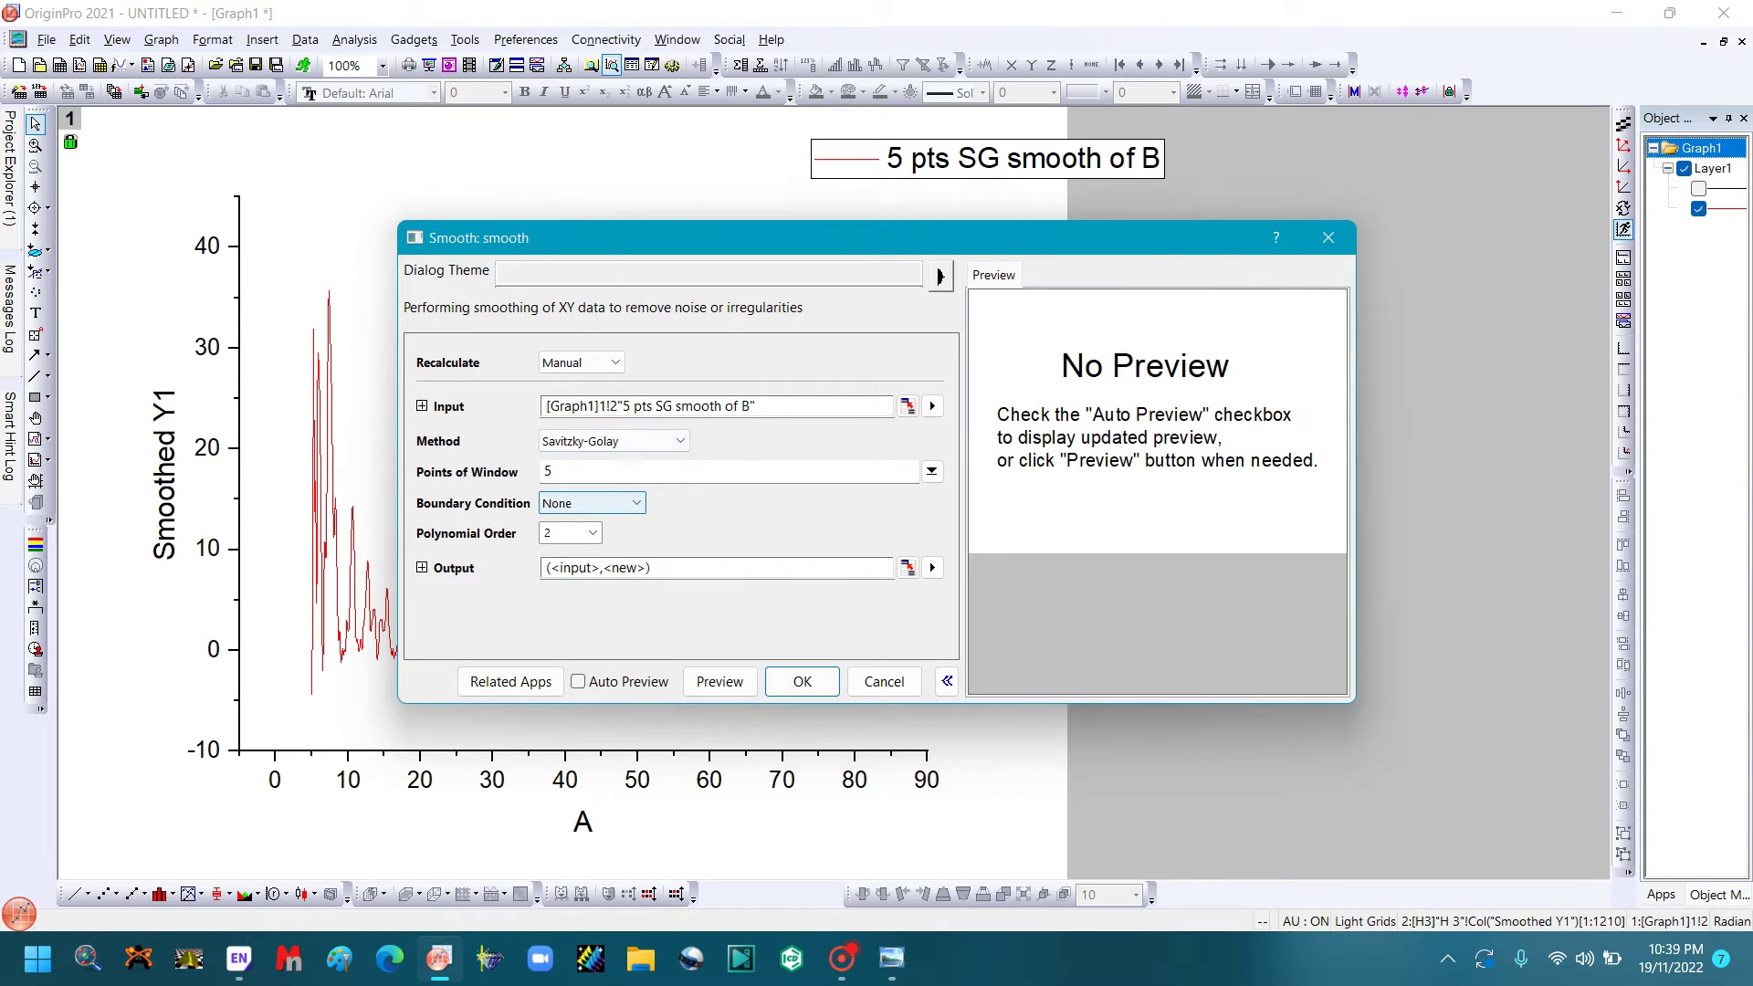
click(602, 469)
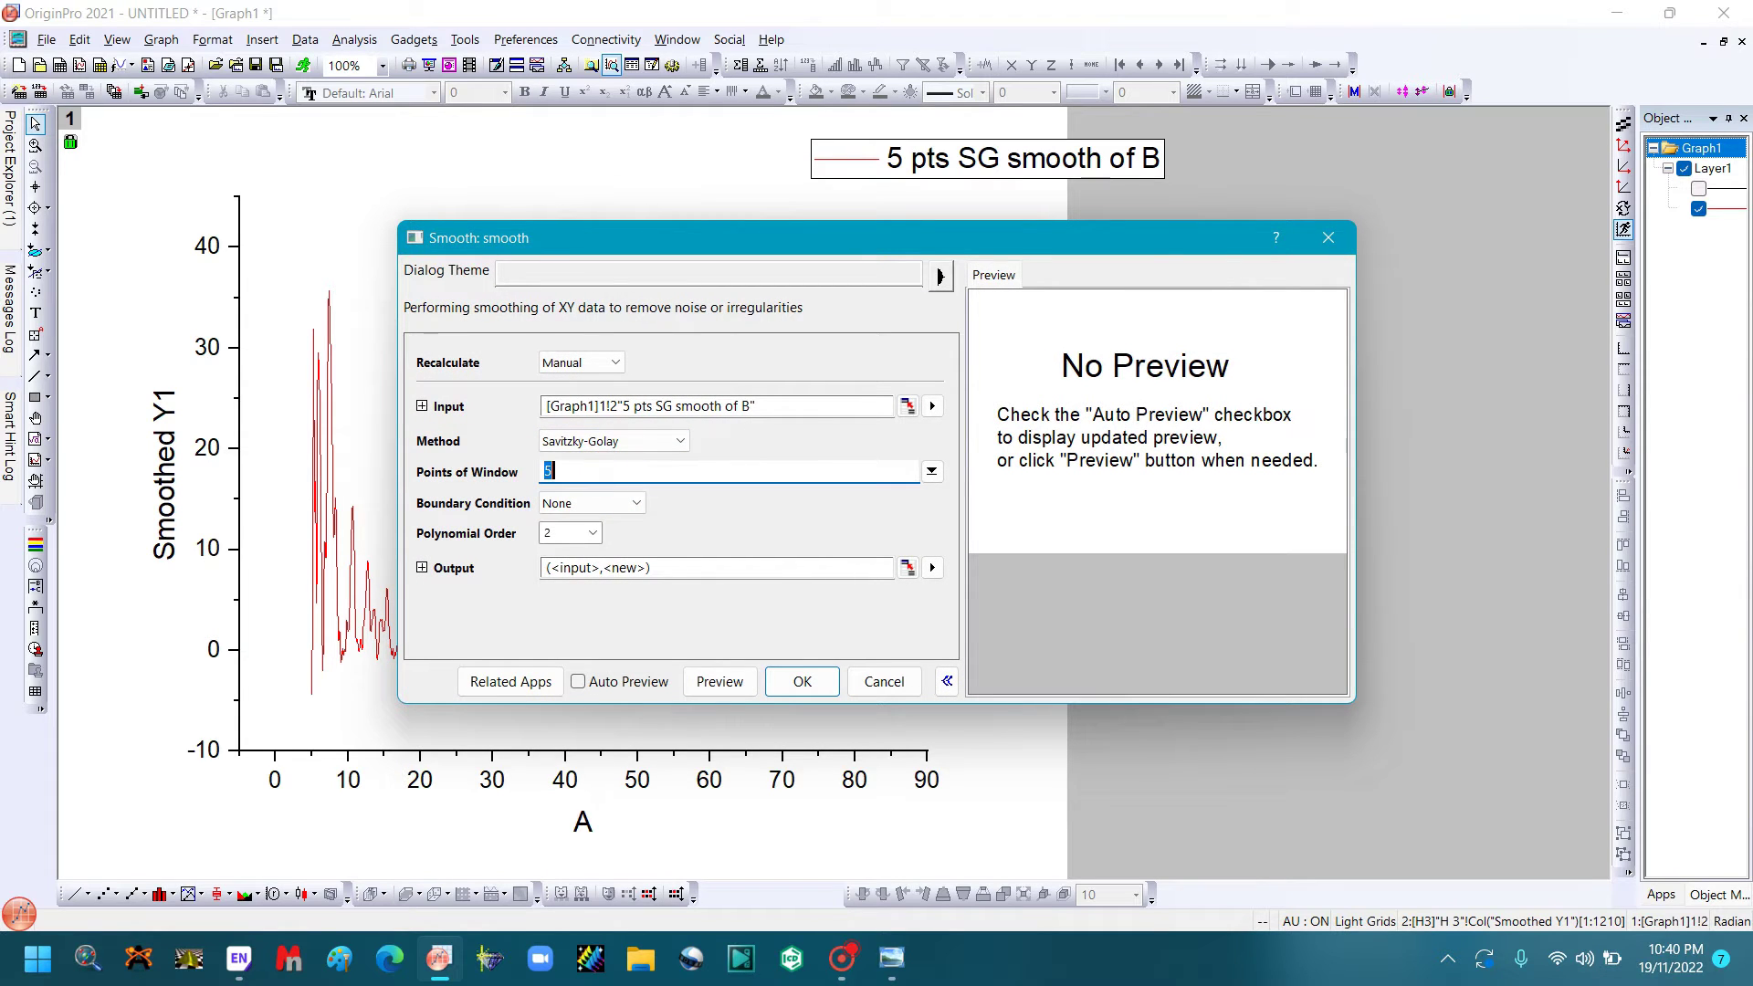
text(1)
text(03)
click(589, 470)
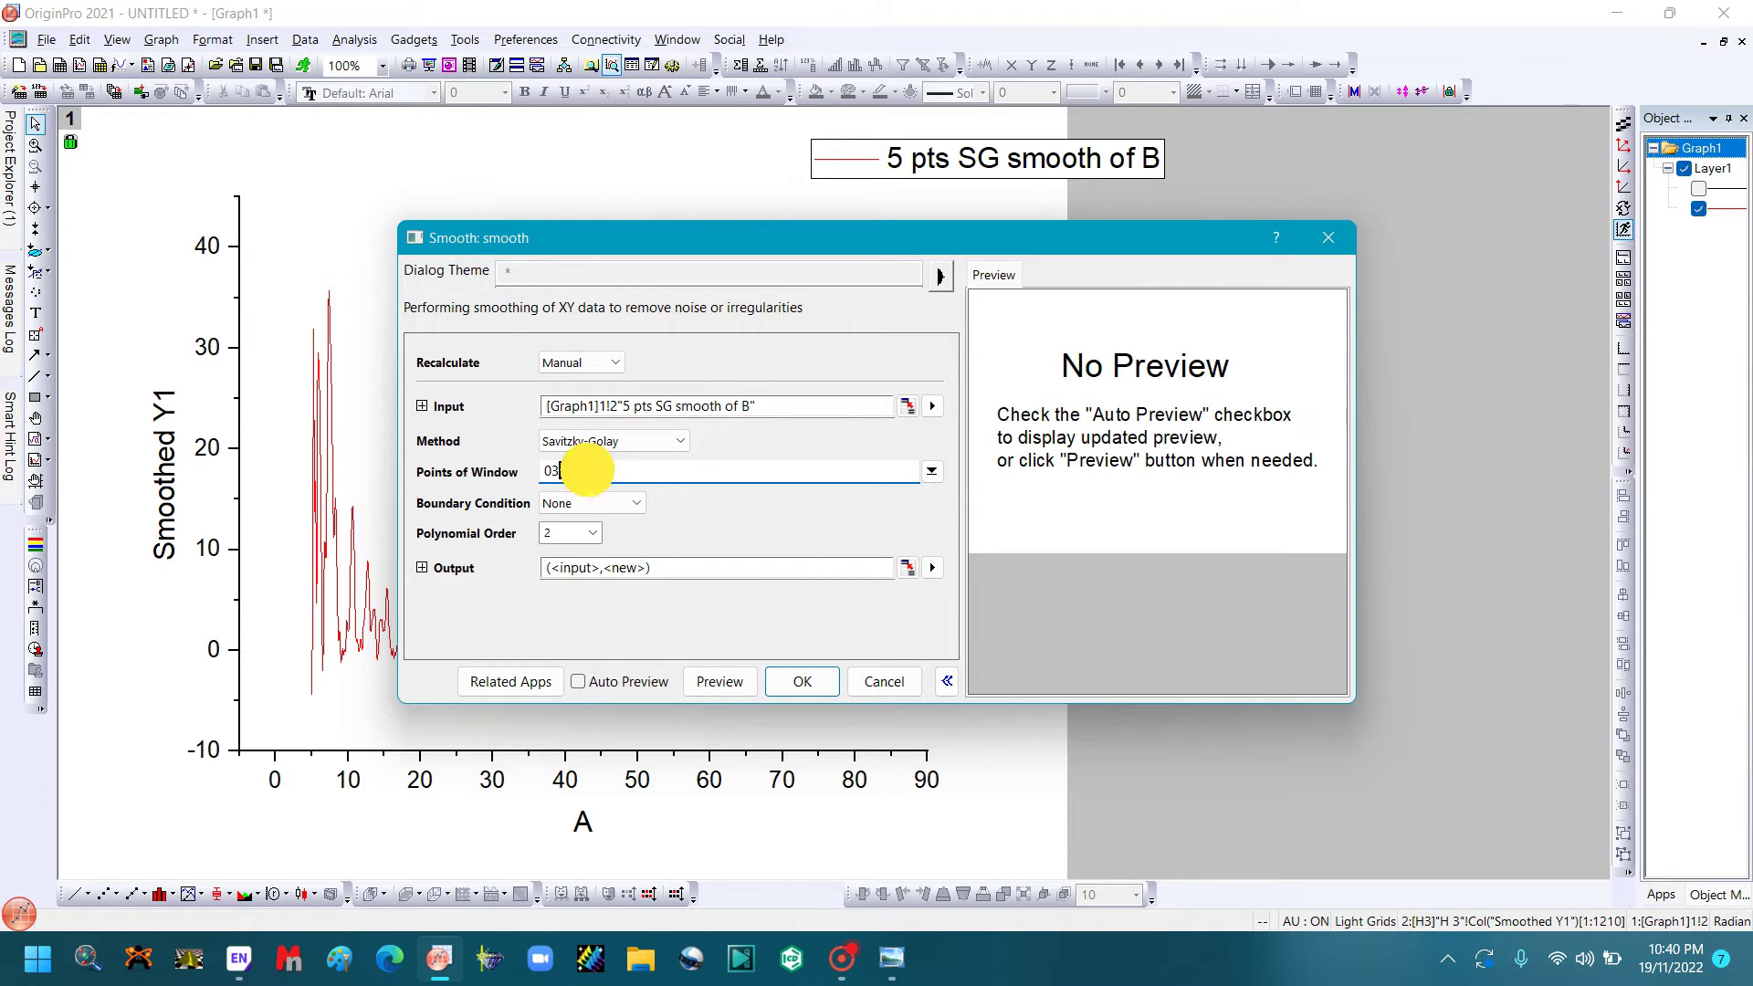
key(BackSpace)
key(BackSpace)
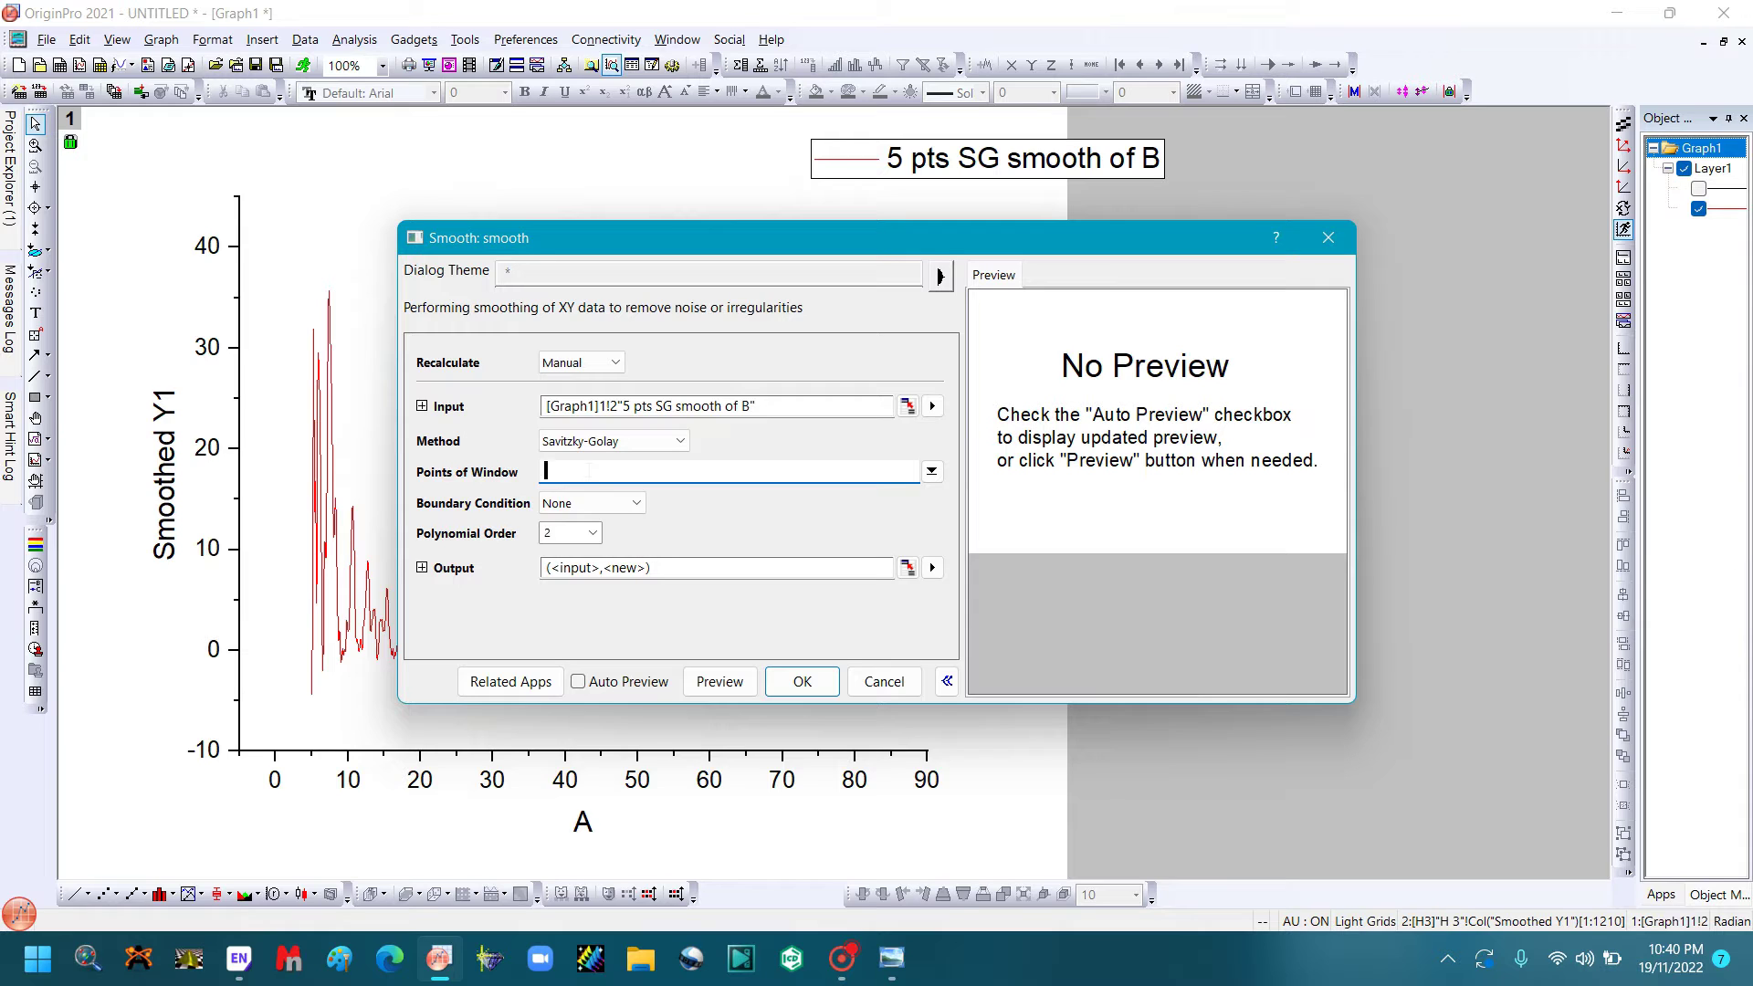
text(10)
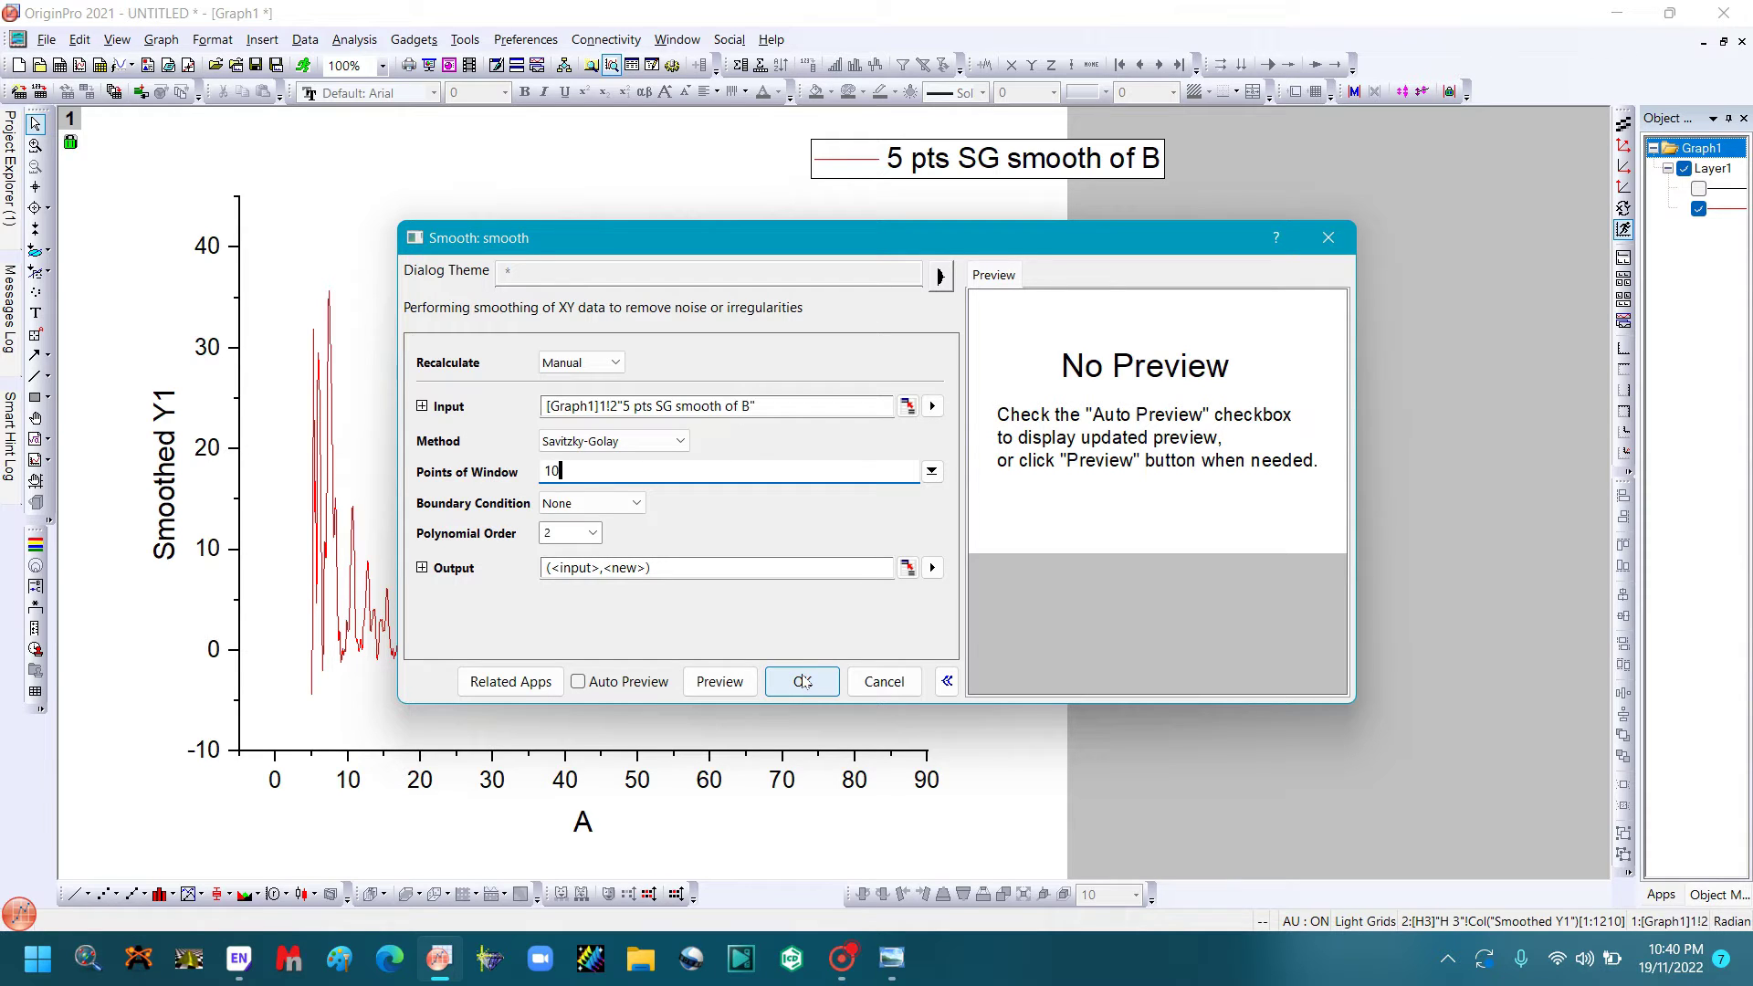
click(801, 681)
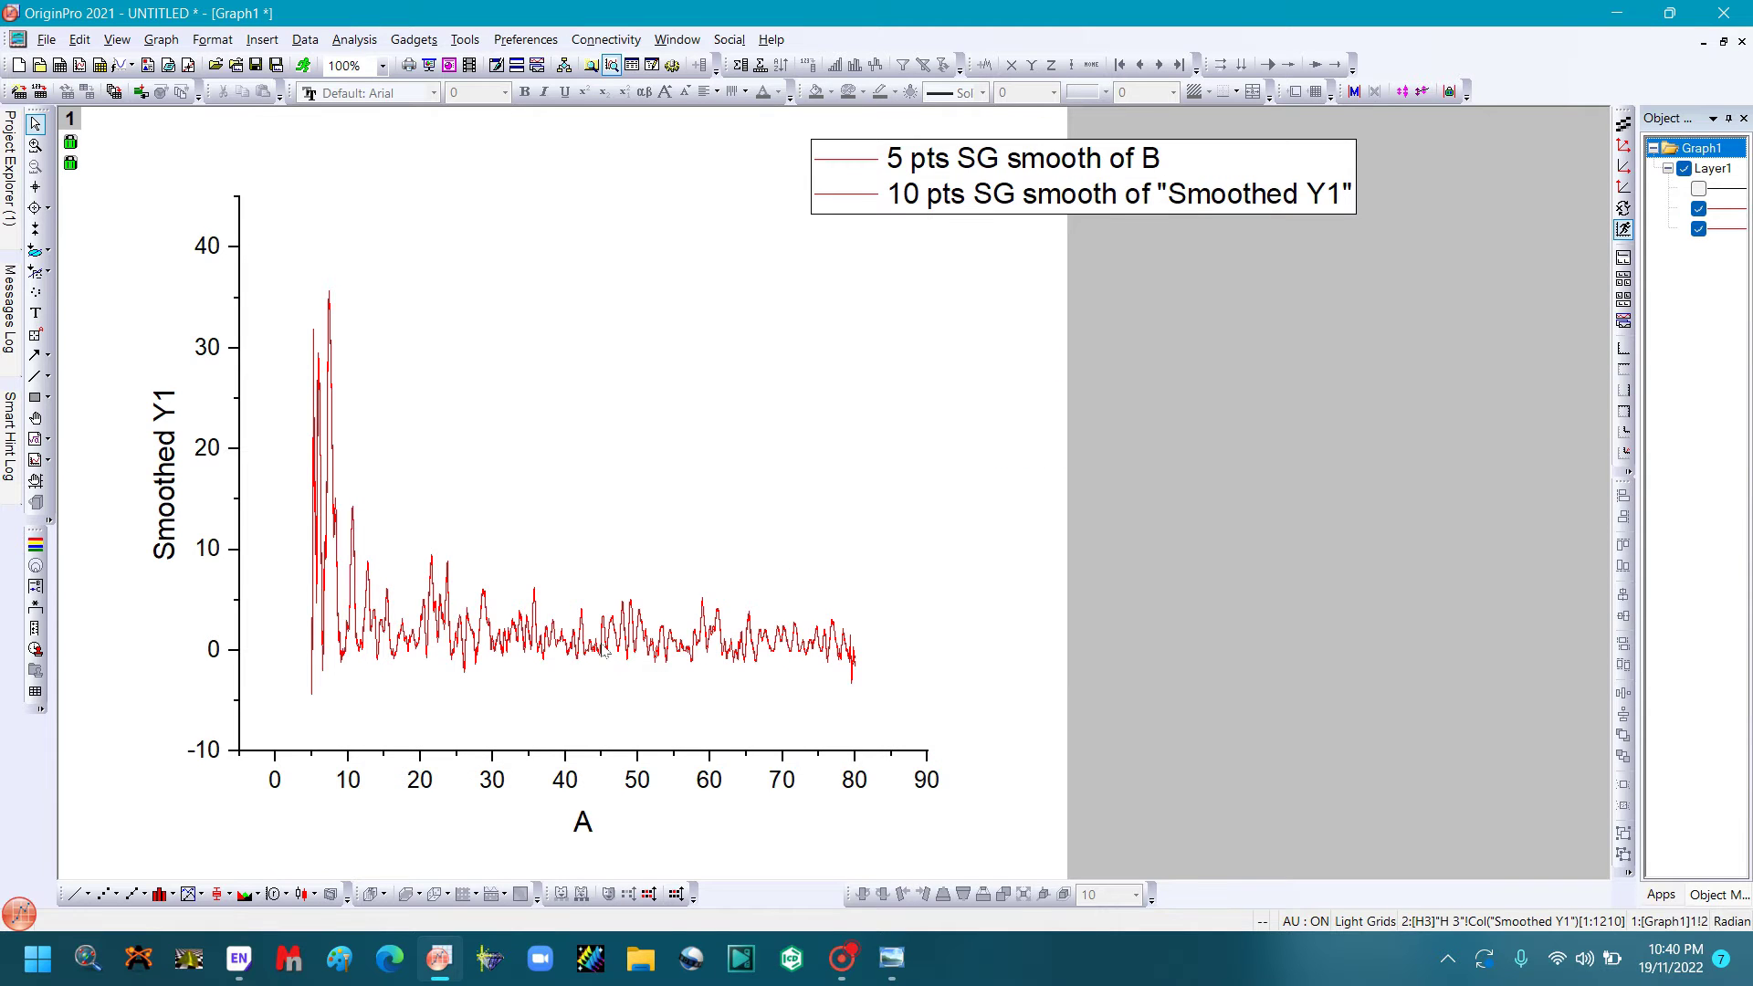
Hide the Smoothed Y1 plot in the plot properties, leaving only the 10-point smoothed curve shown
double_click(594, 641)
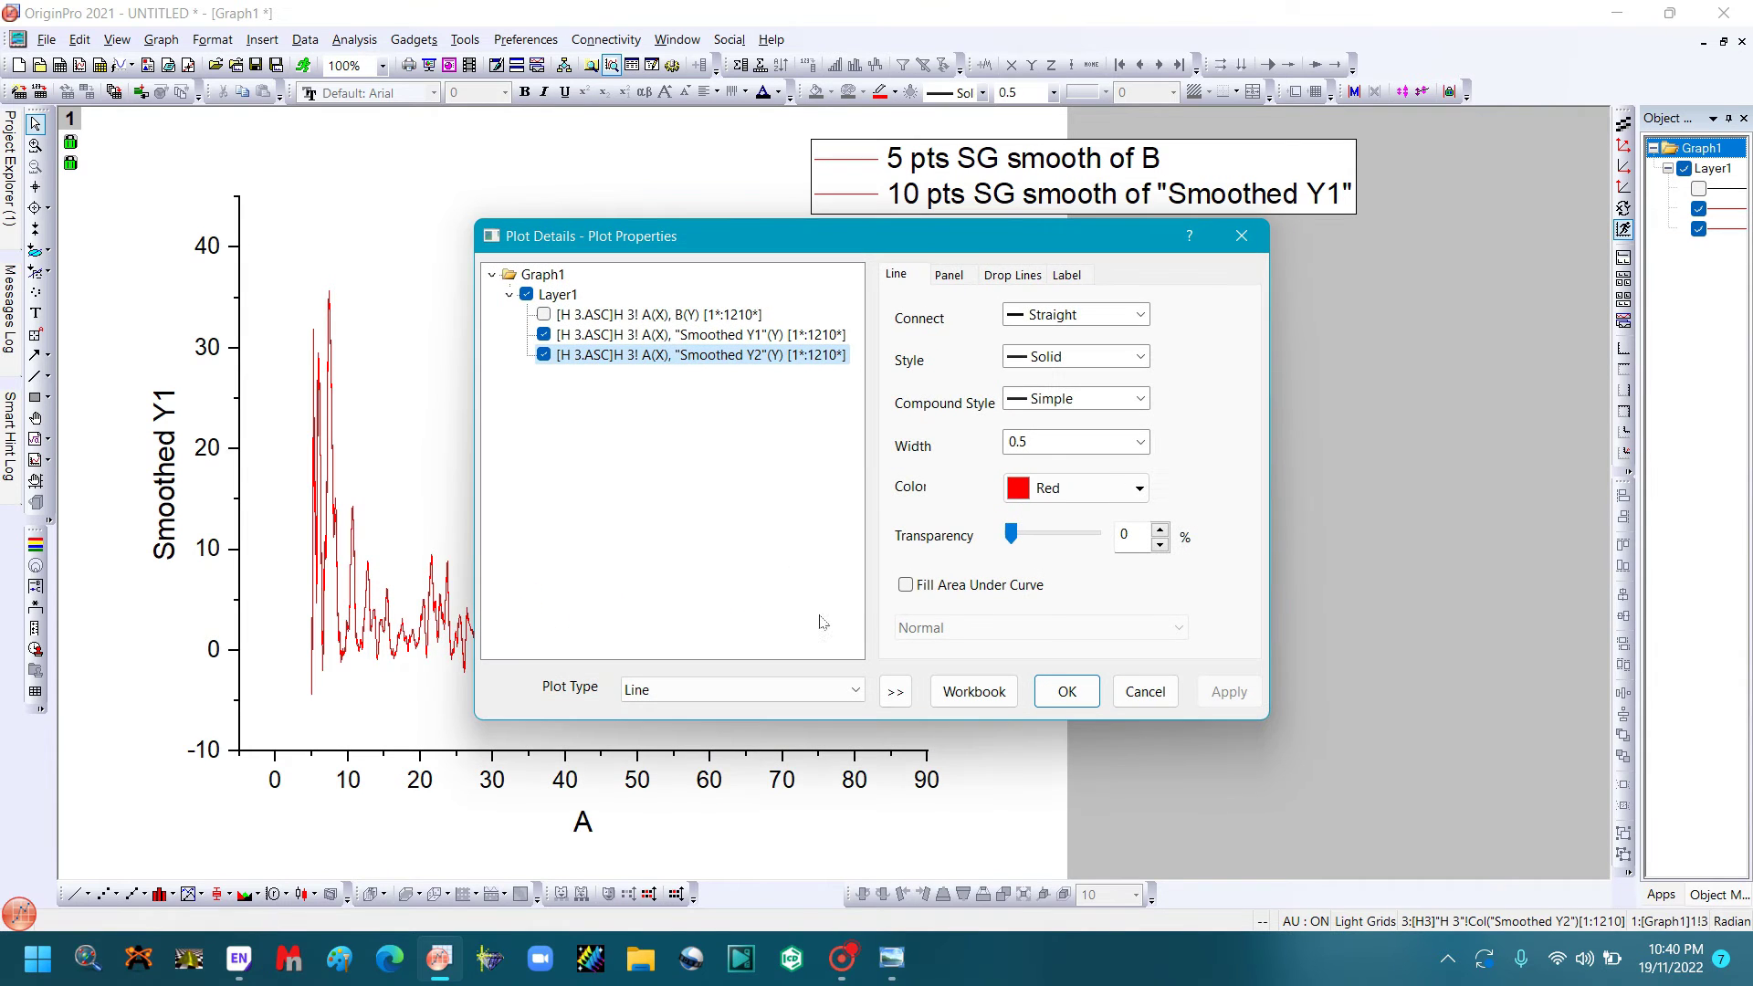
shift+click(544, 334)
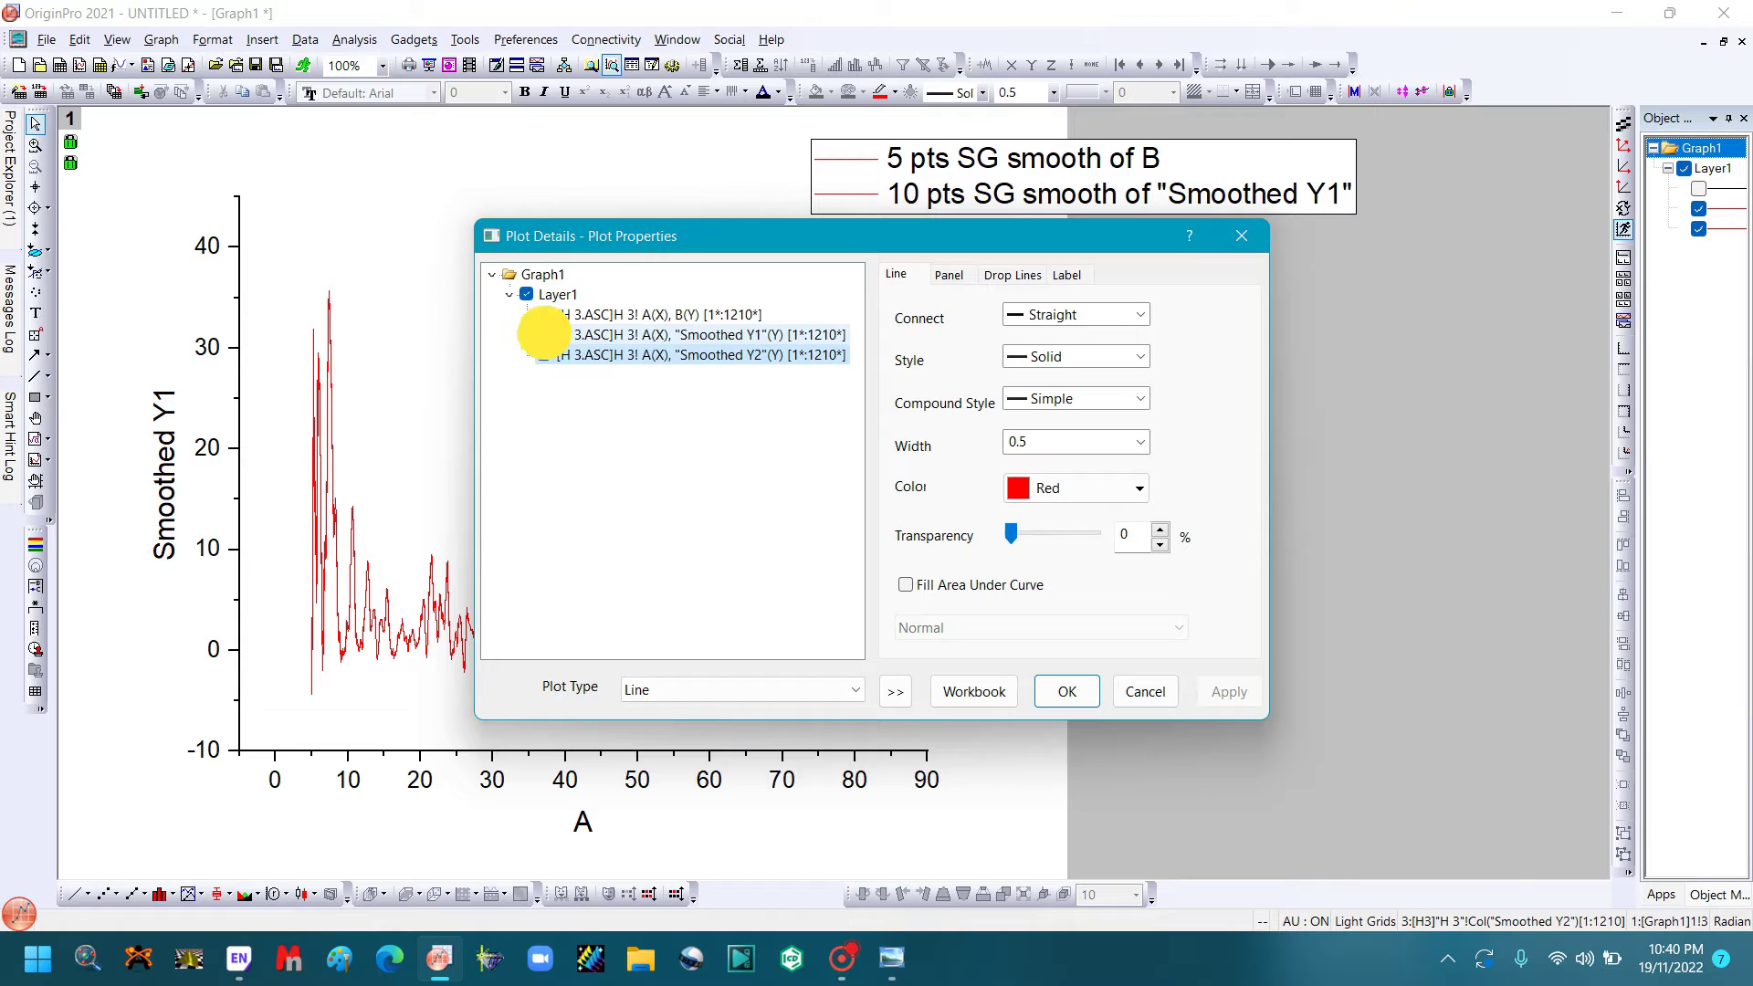
click(1075, 691)
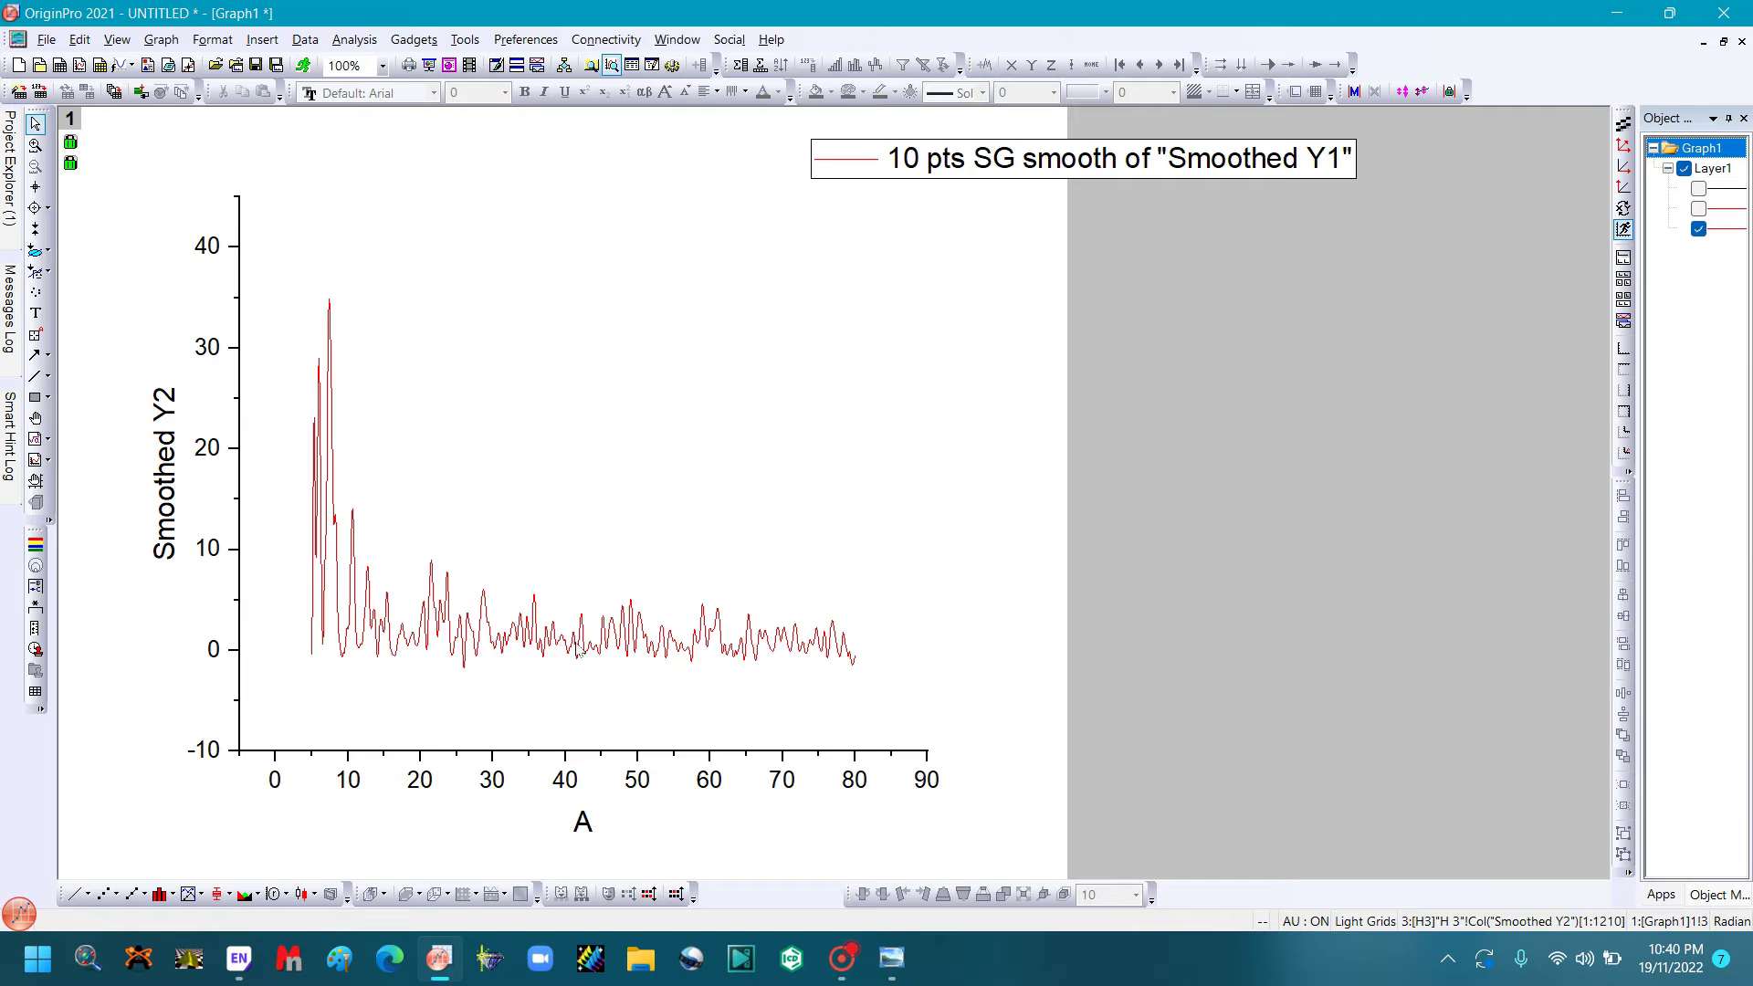
Start the Peak Analyzer on the 10-point smoothed curve with Subtract Baseline as the goal and proceed to the baseline mode
mouse_move(577, 647)
click(351, 42)
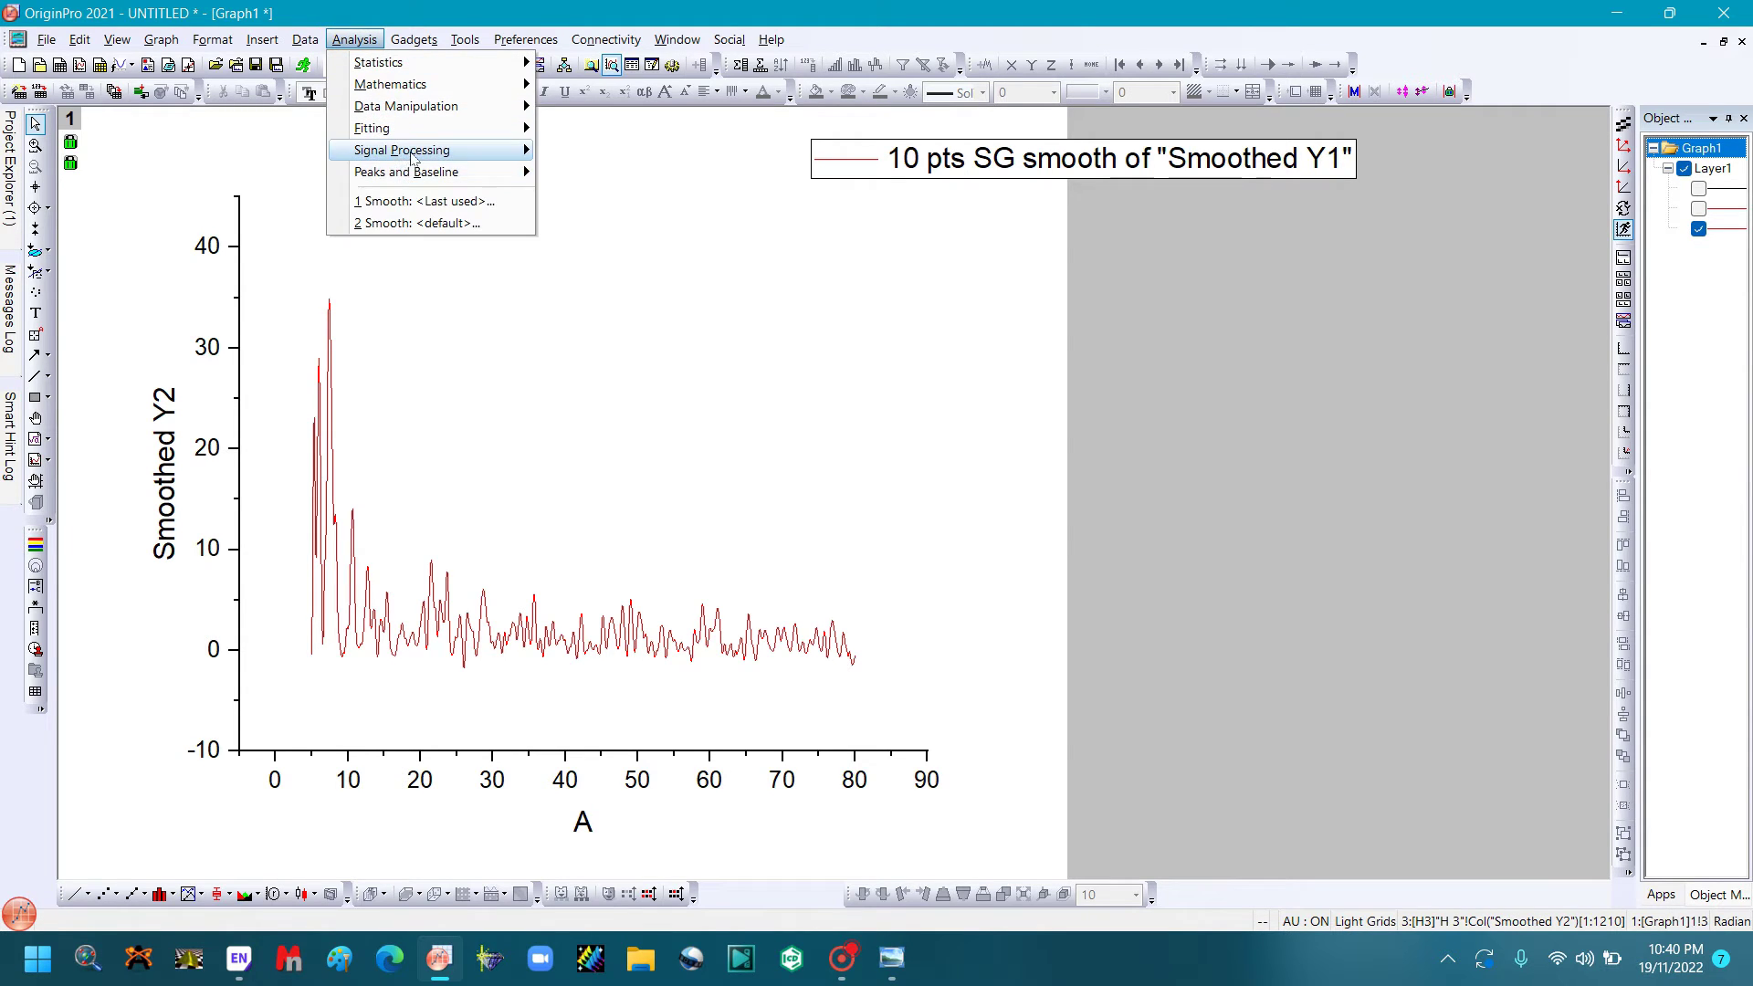
mouse_move(463, 176)
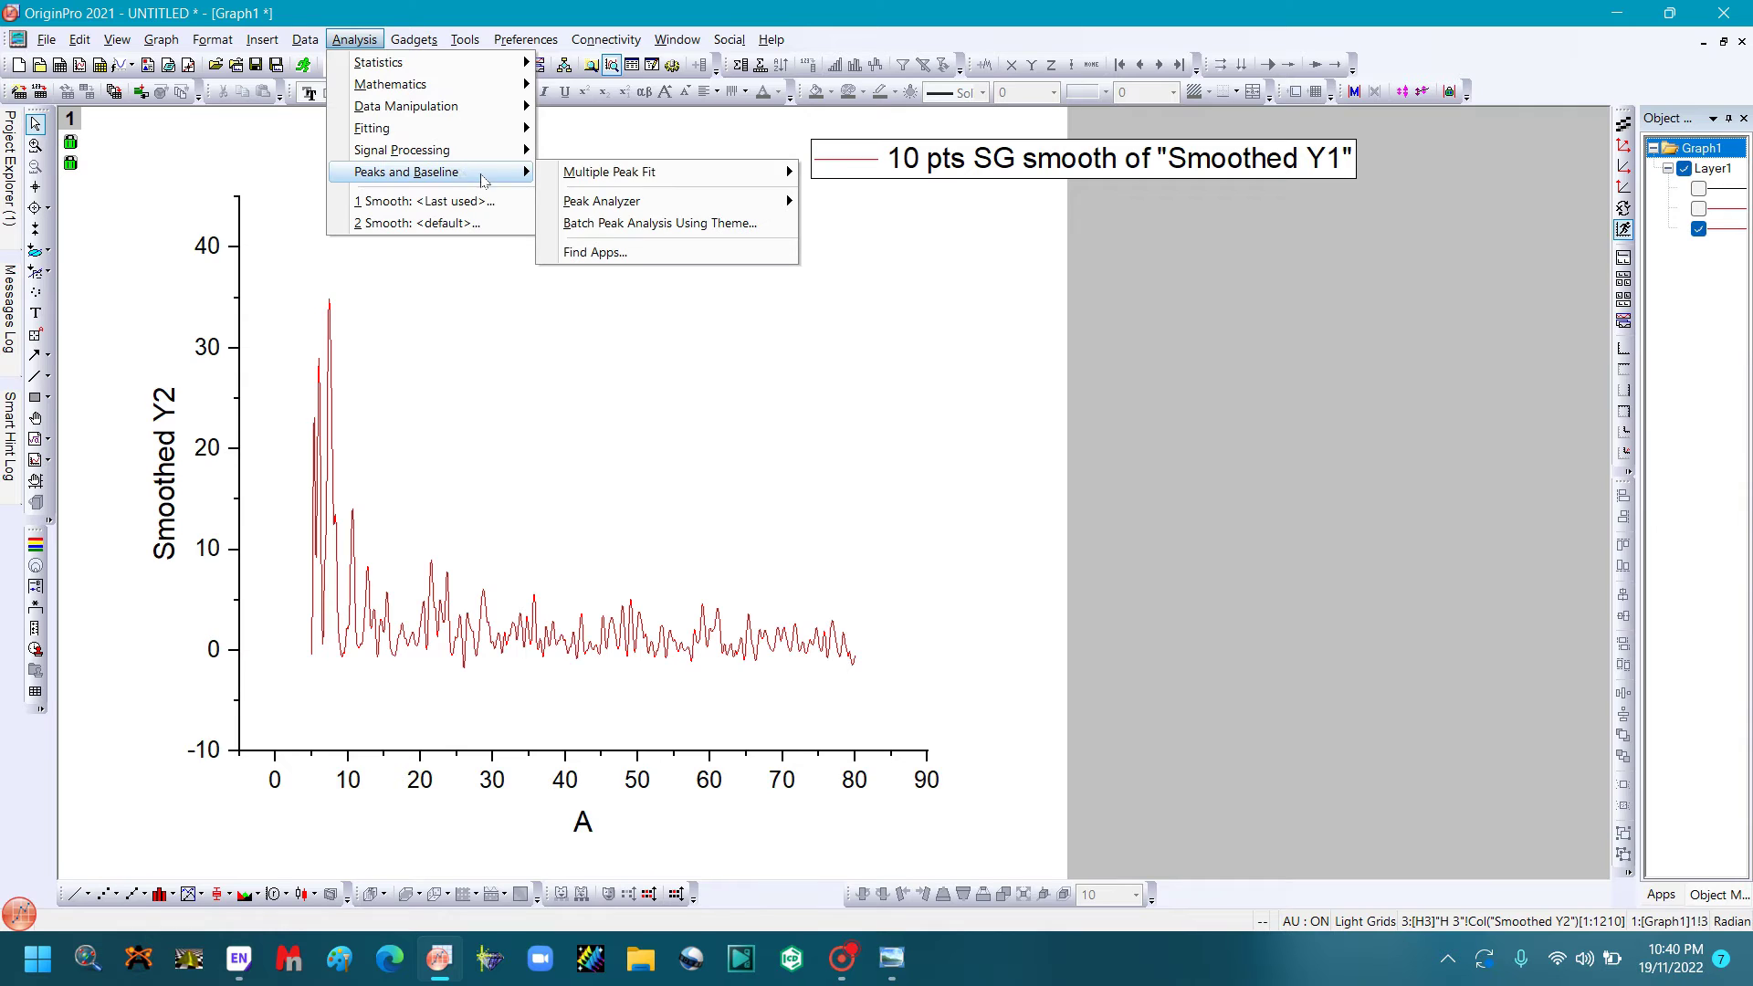
mouse_move(630, 208)
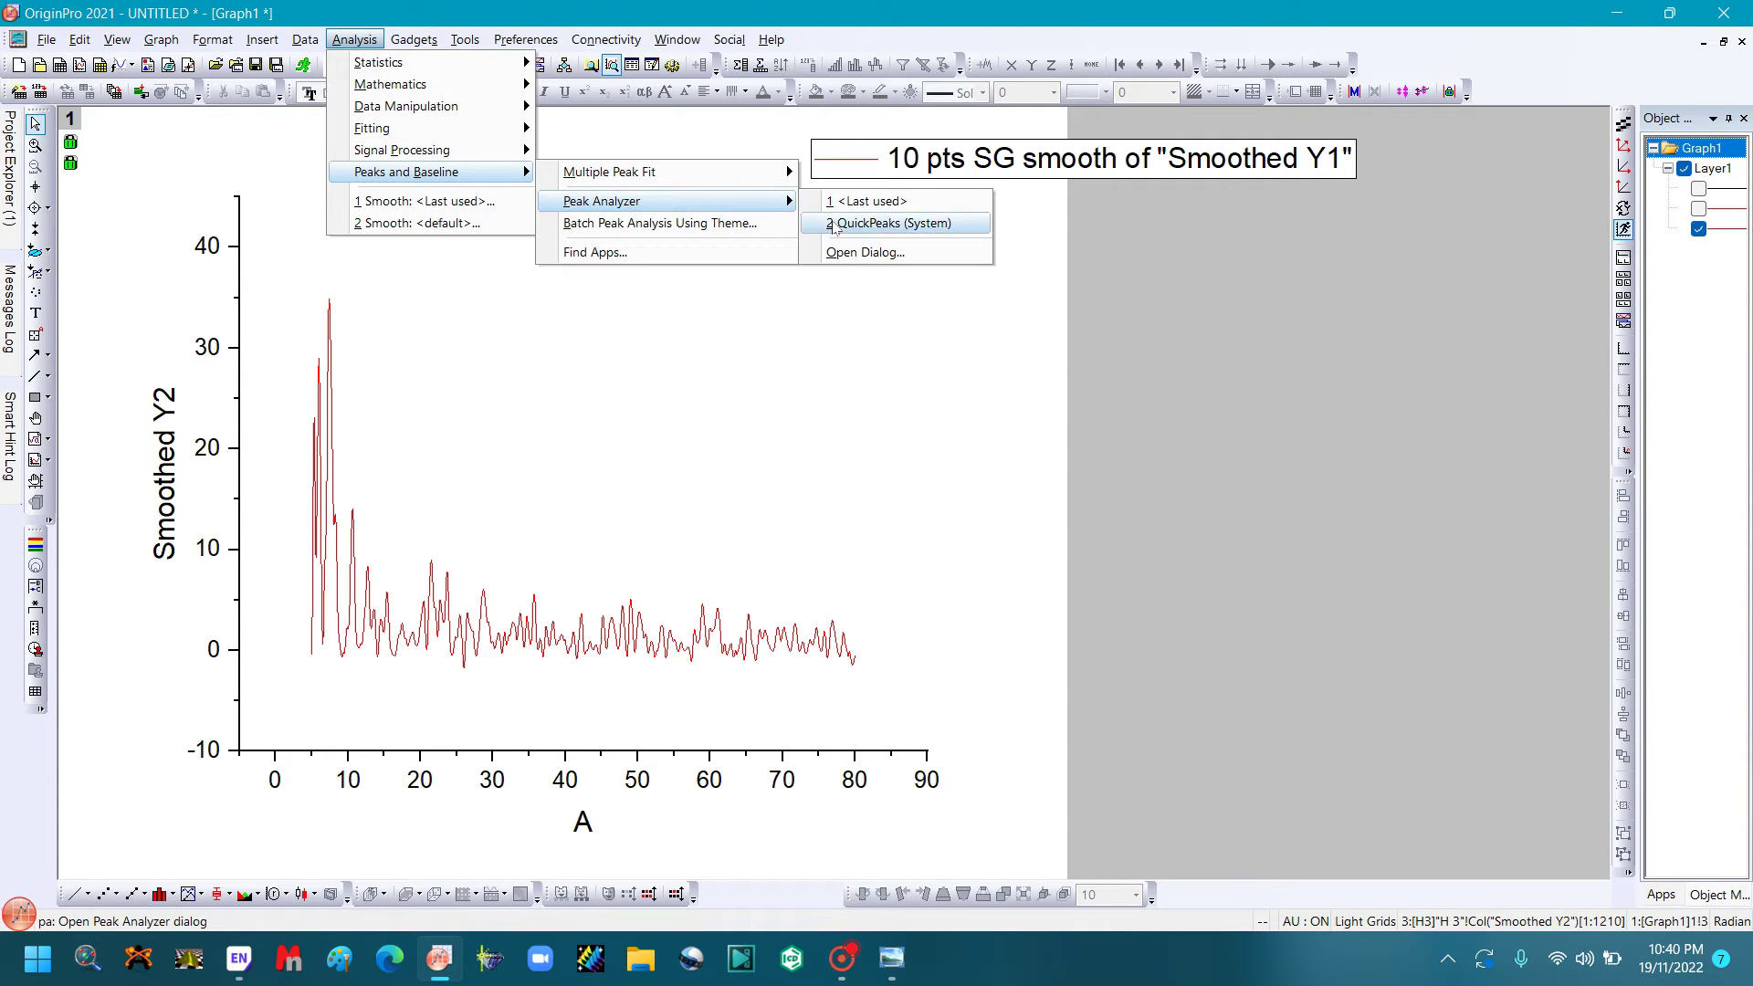
click(858, 254)
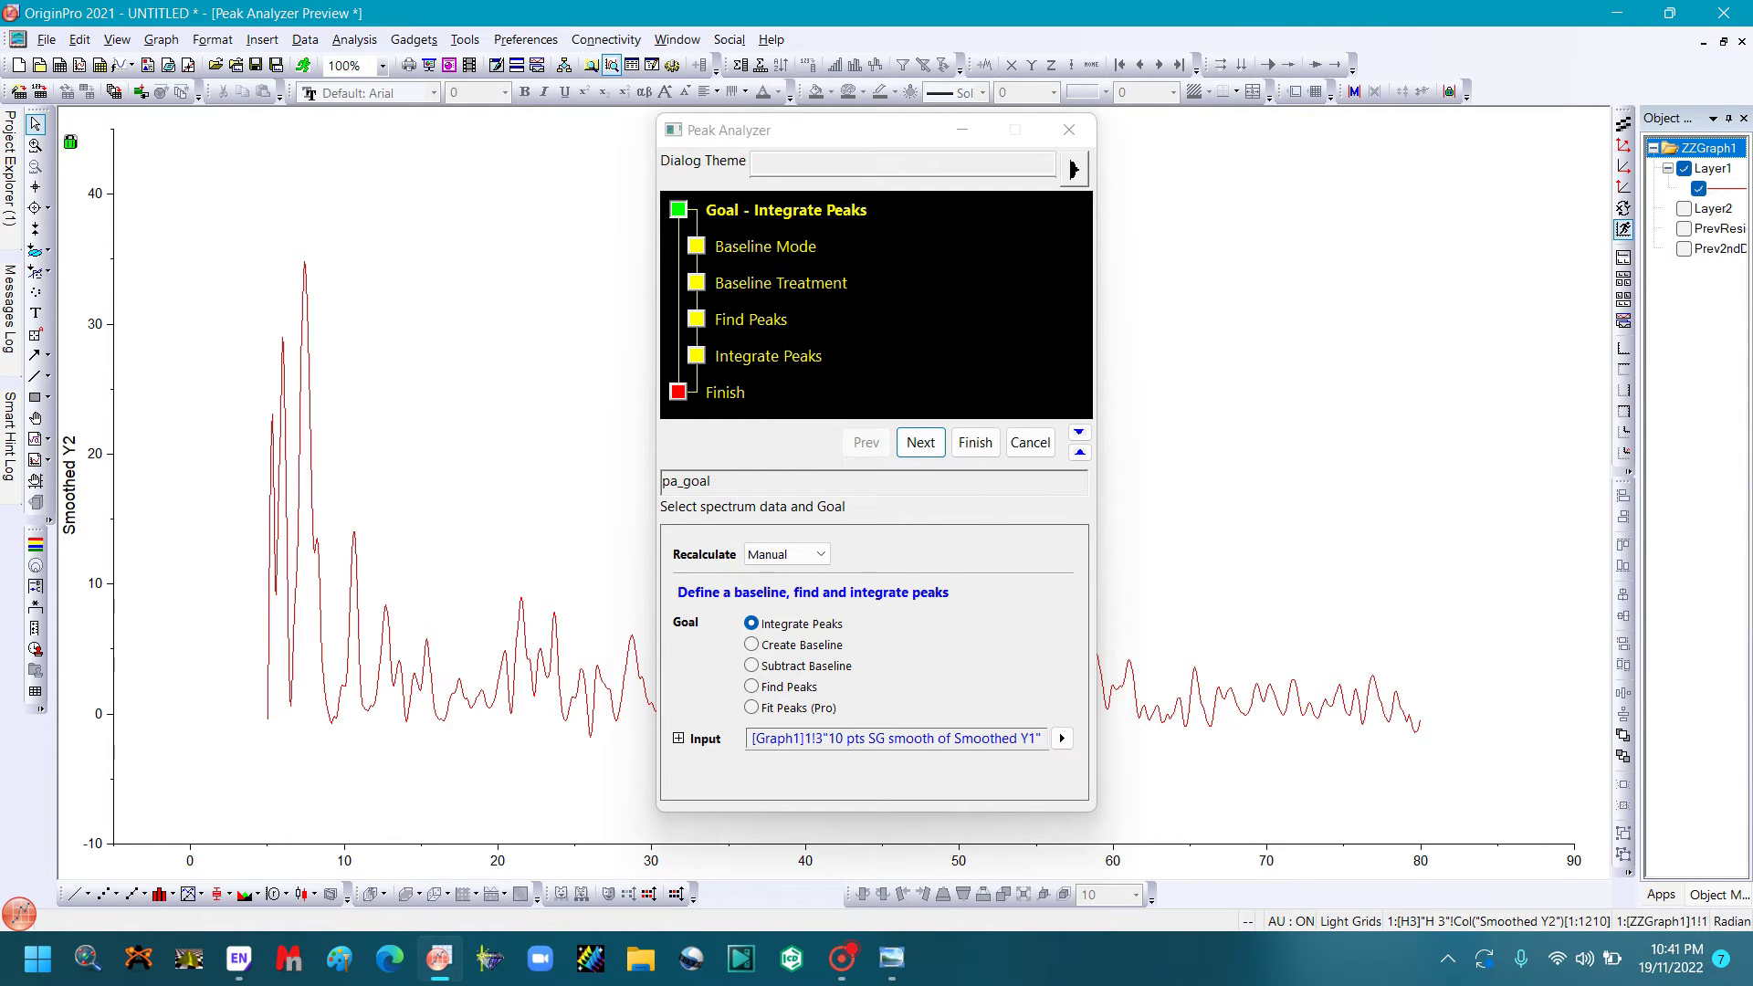
click(751, 667)
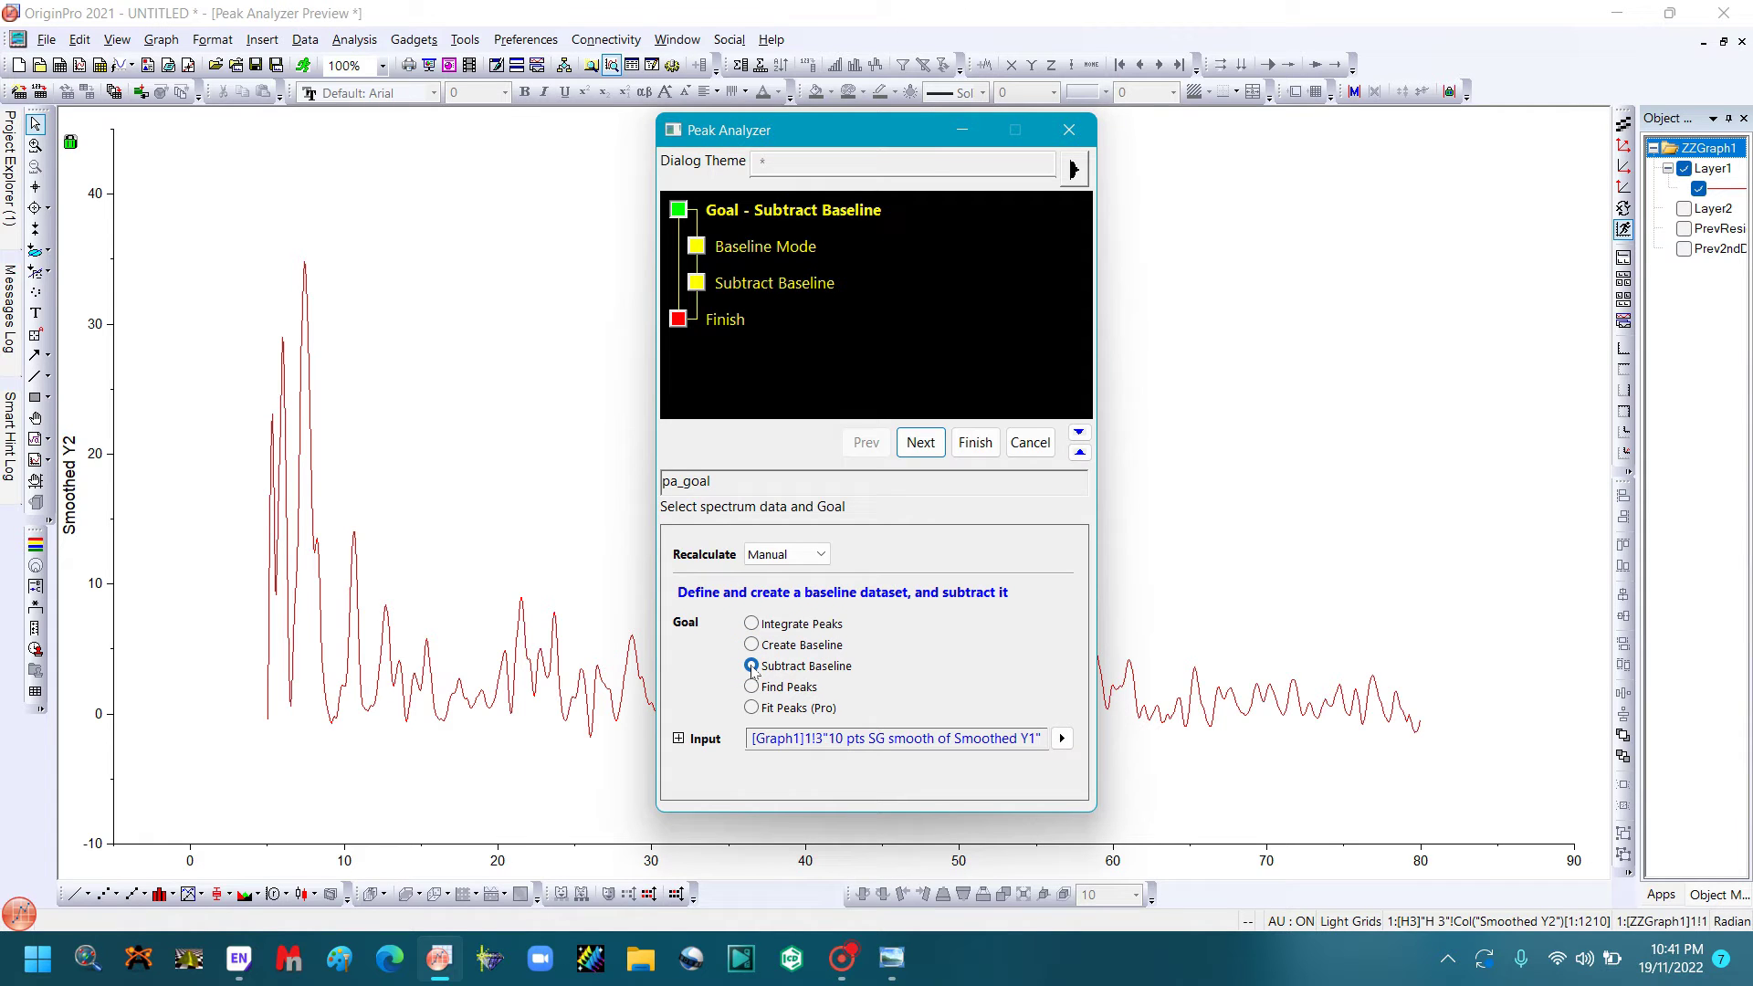
click(928, 443)
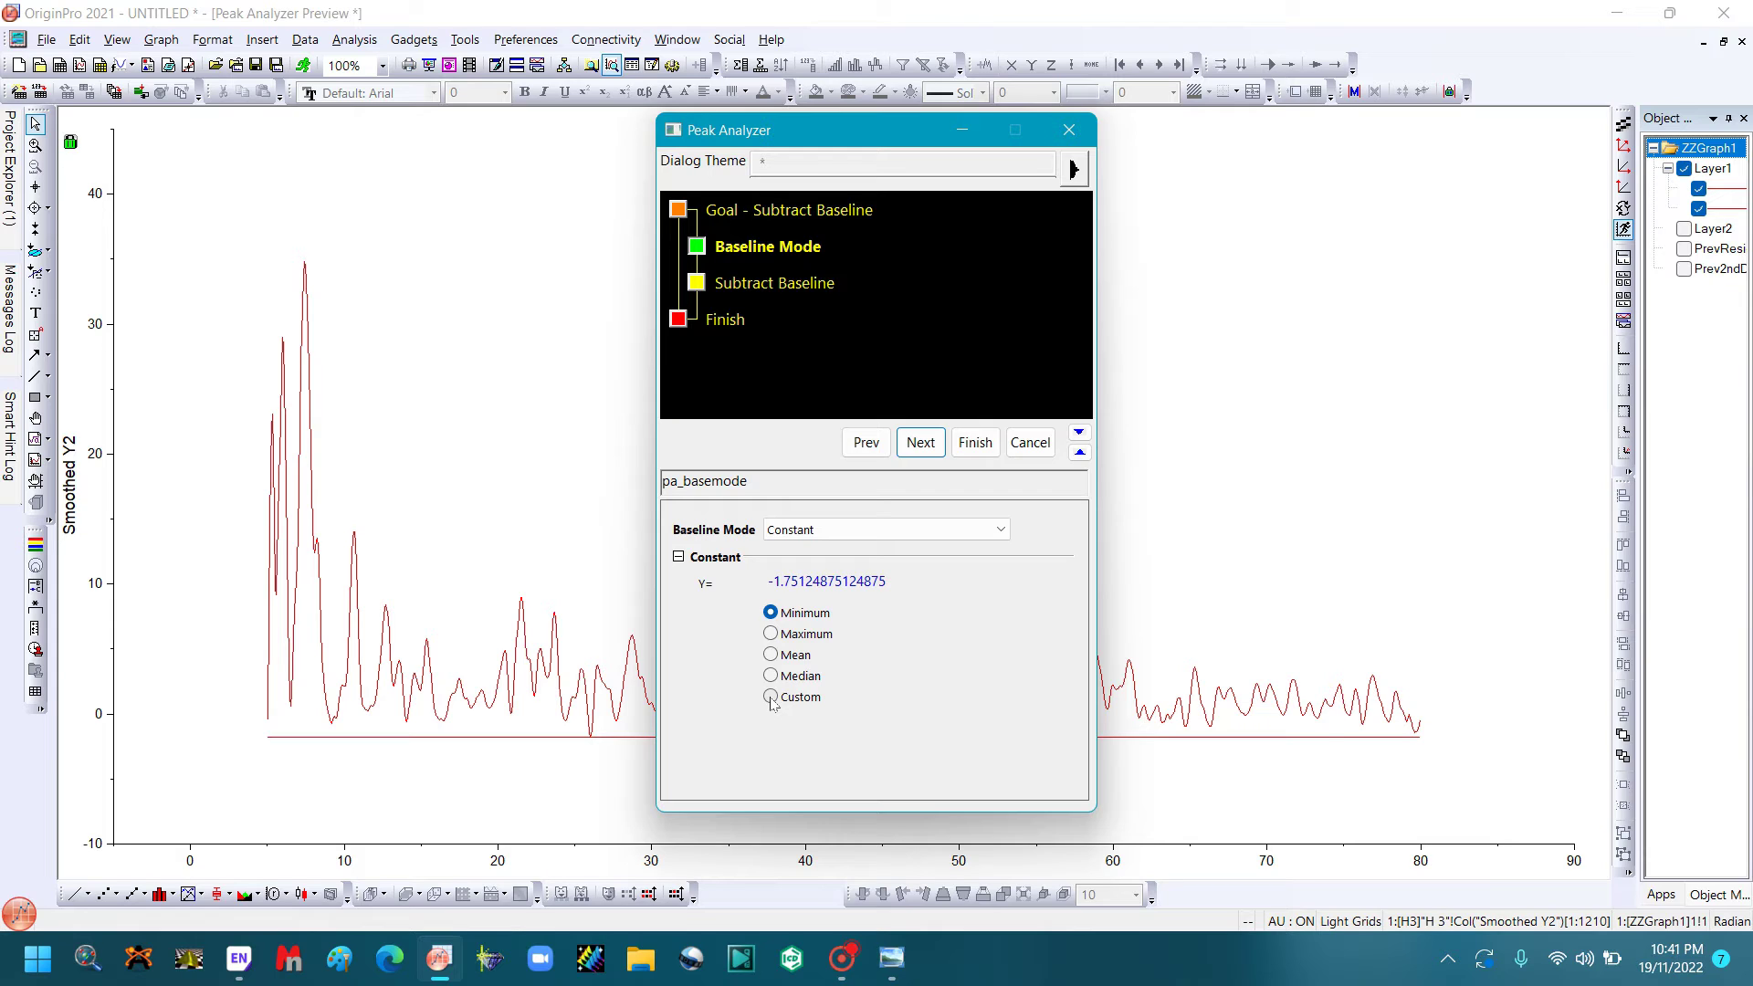
Set the baseline mode to Asymmetric Least Squares Smoothing and proceed to its settings
click(771, 698)
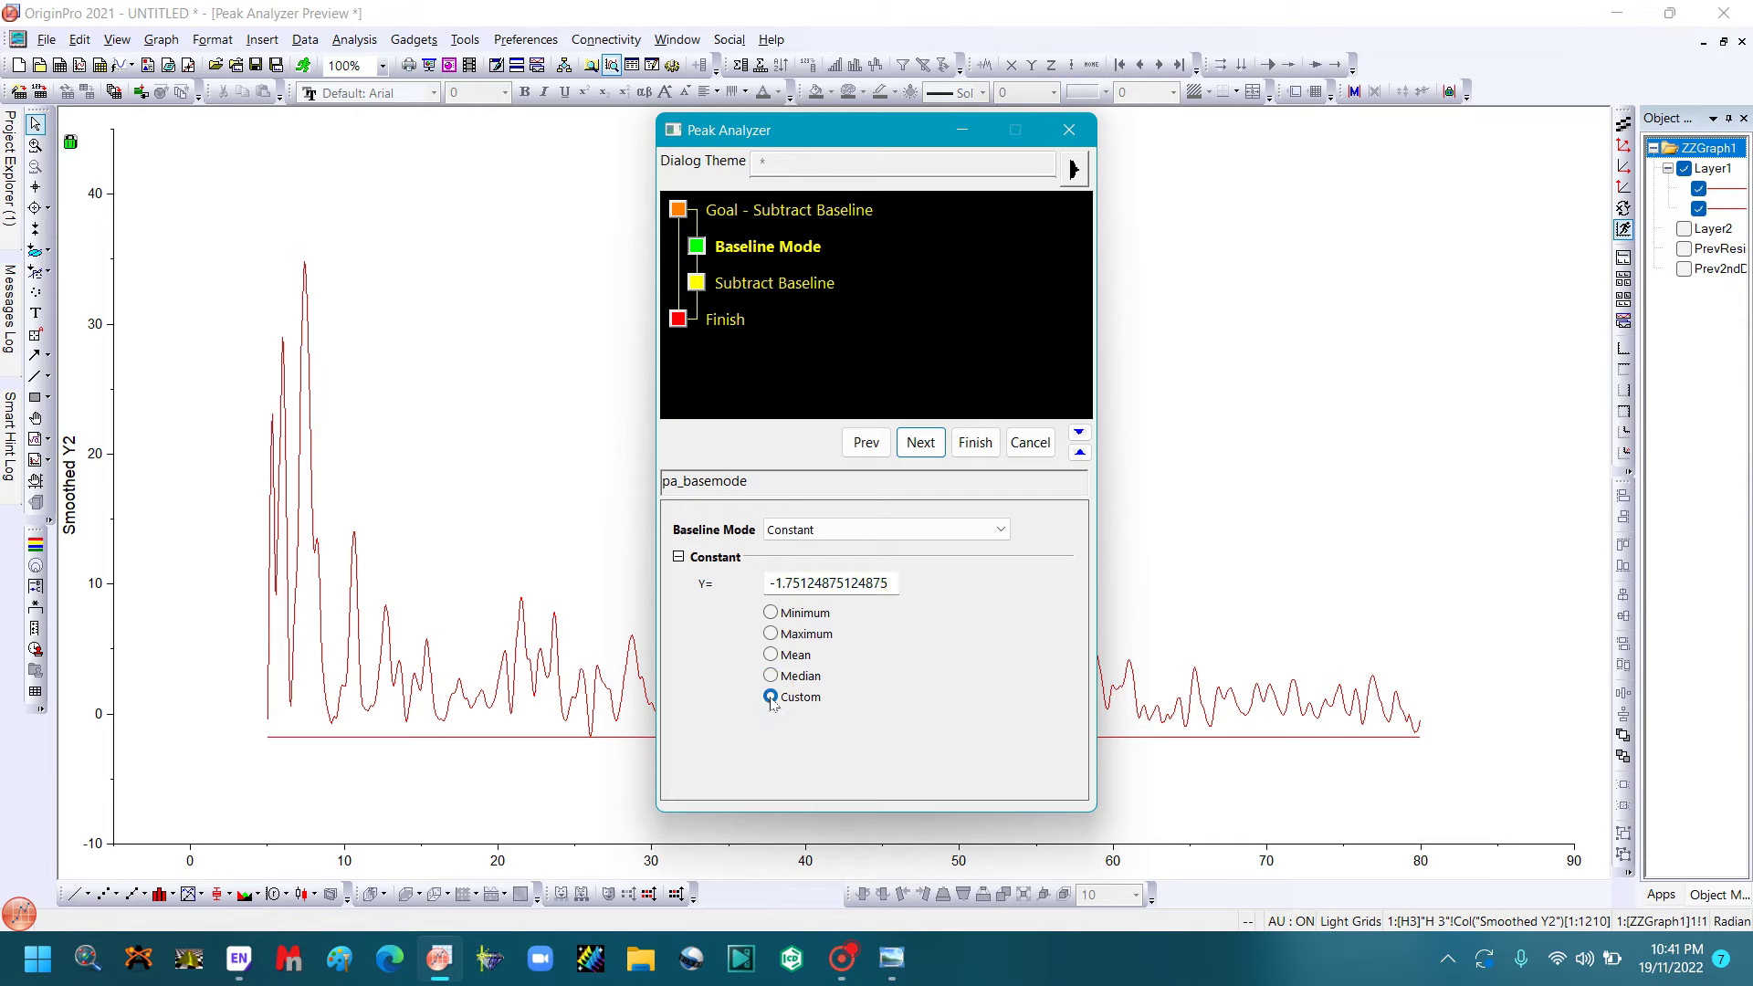
click(1003, 532)
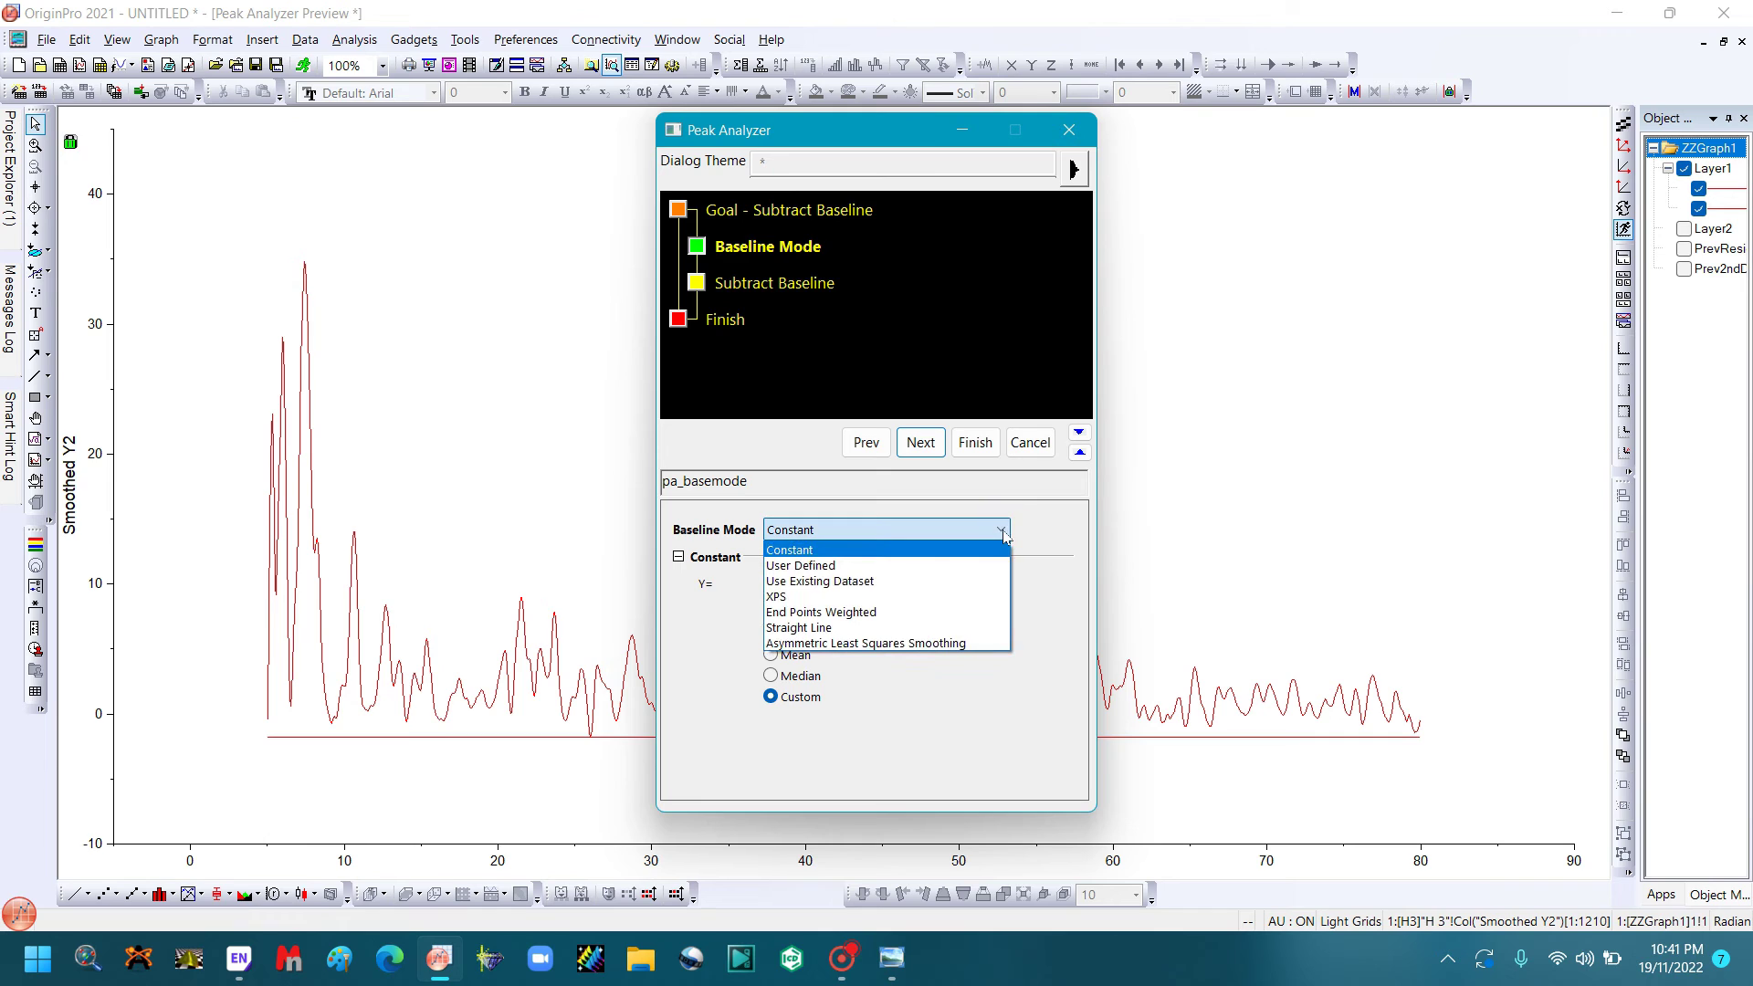
click(879, 644)
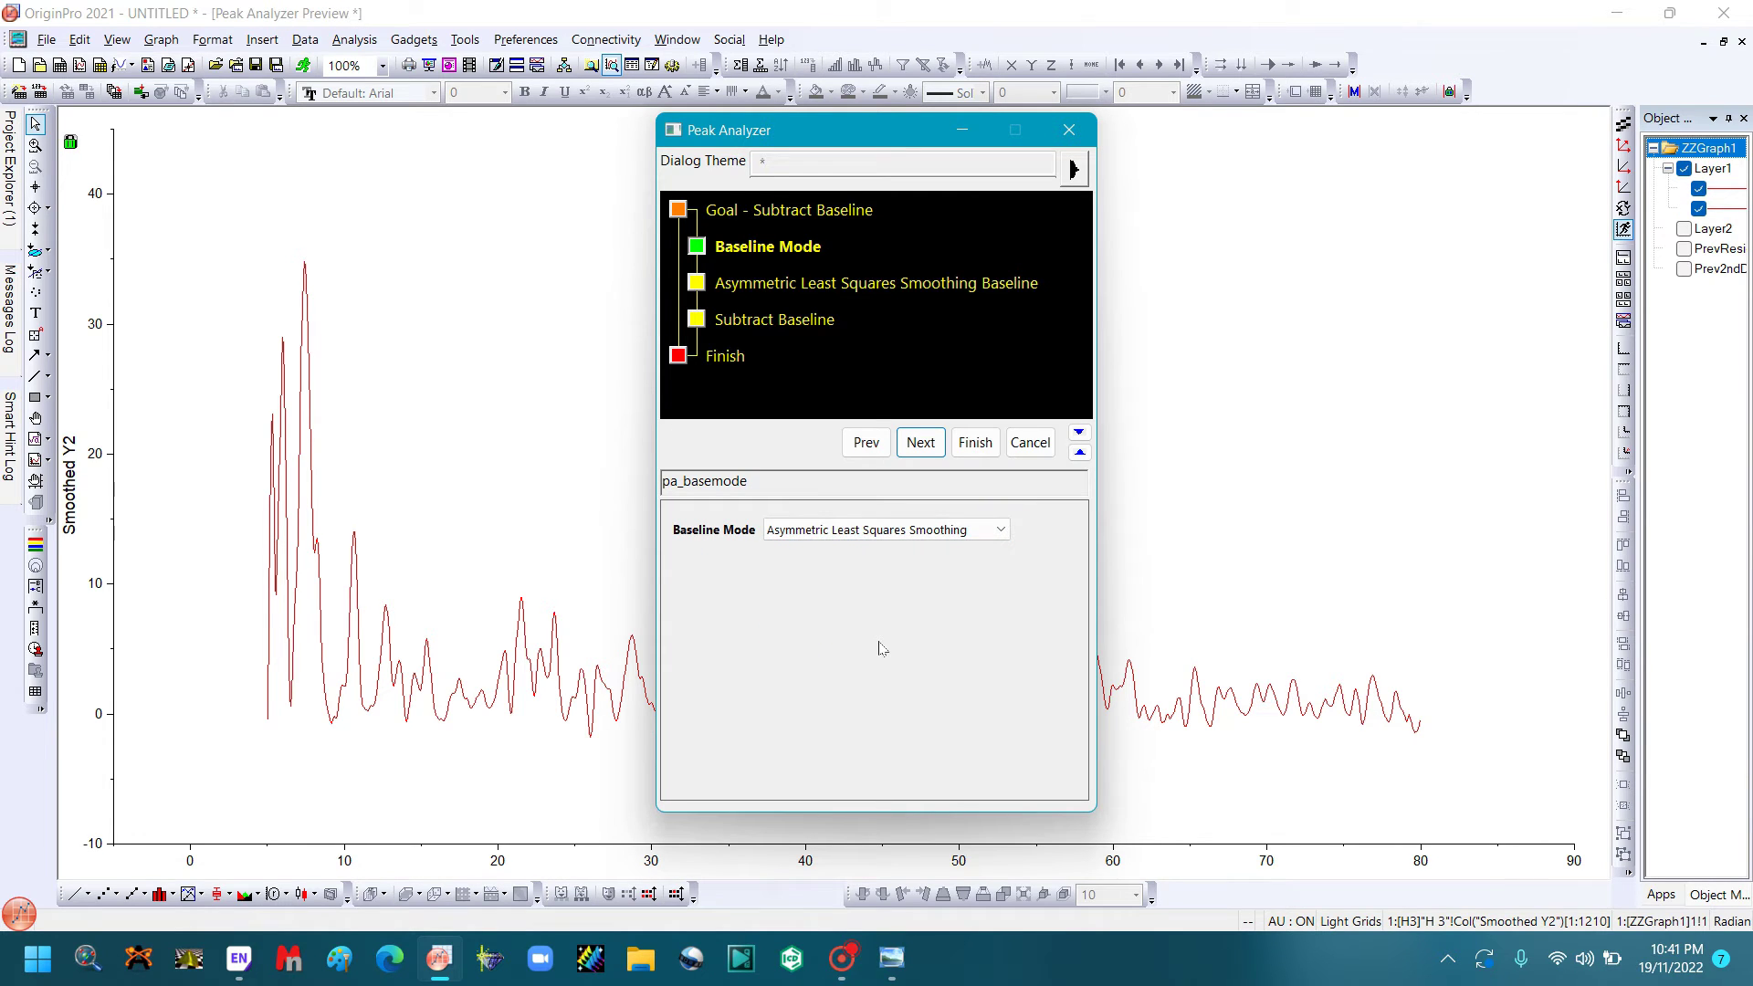
click(923, 444)
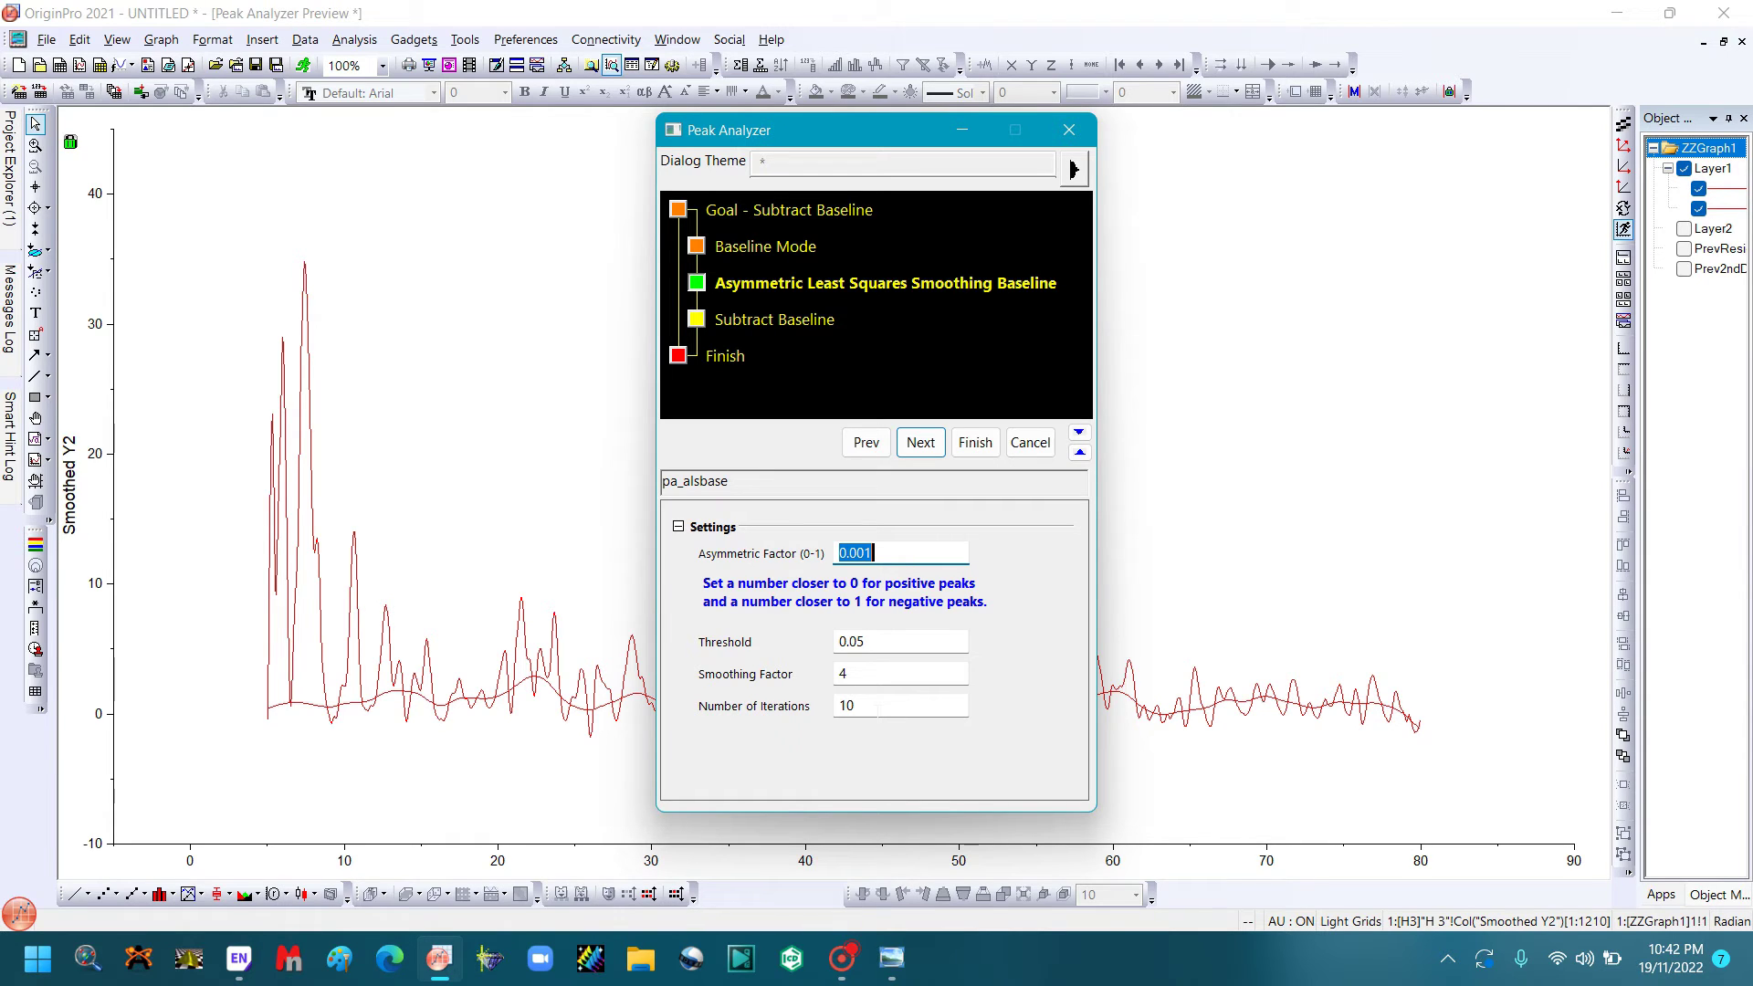
Set the number of iterations for the asymmetric least squares baseline to 8 and proceed to the Subtract Baseline page
double_click(869, 705)
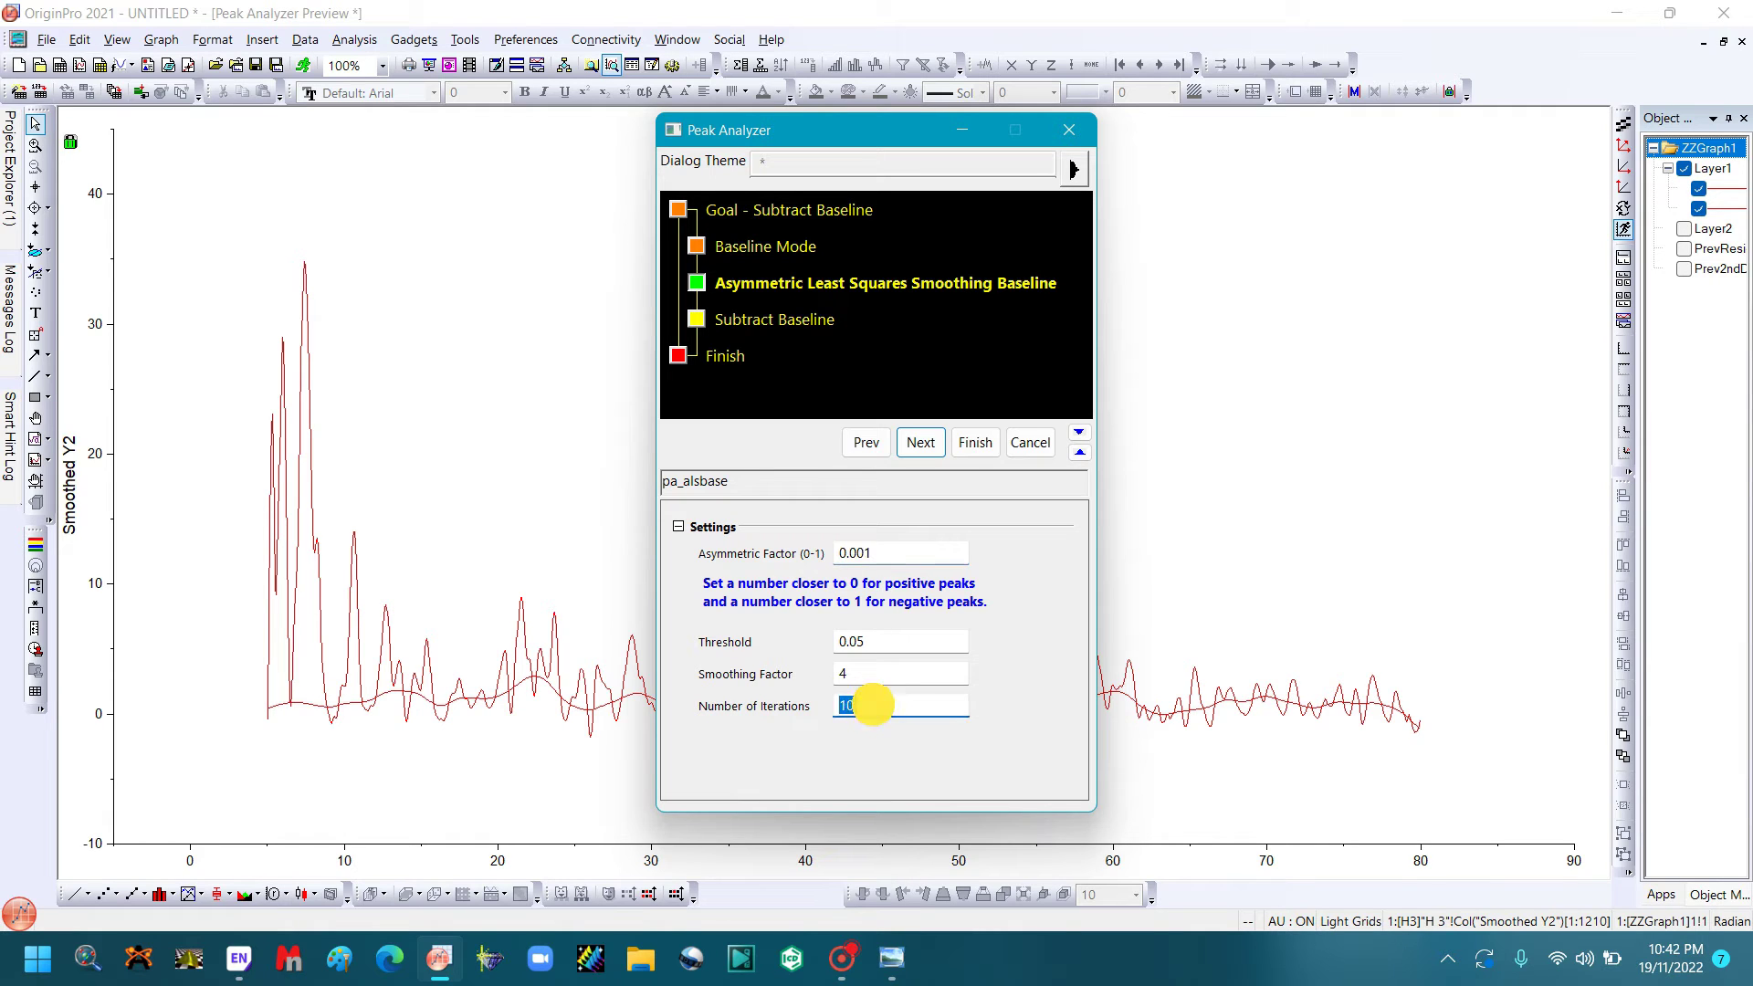
text(8)
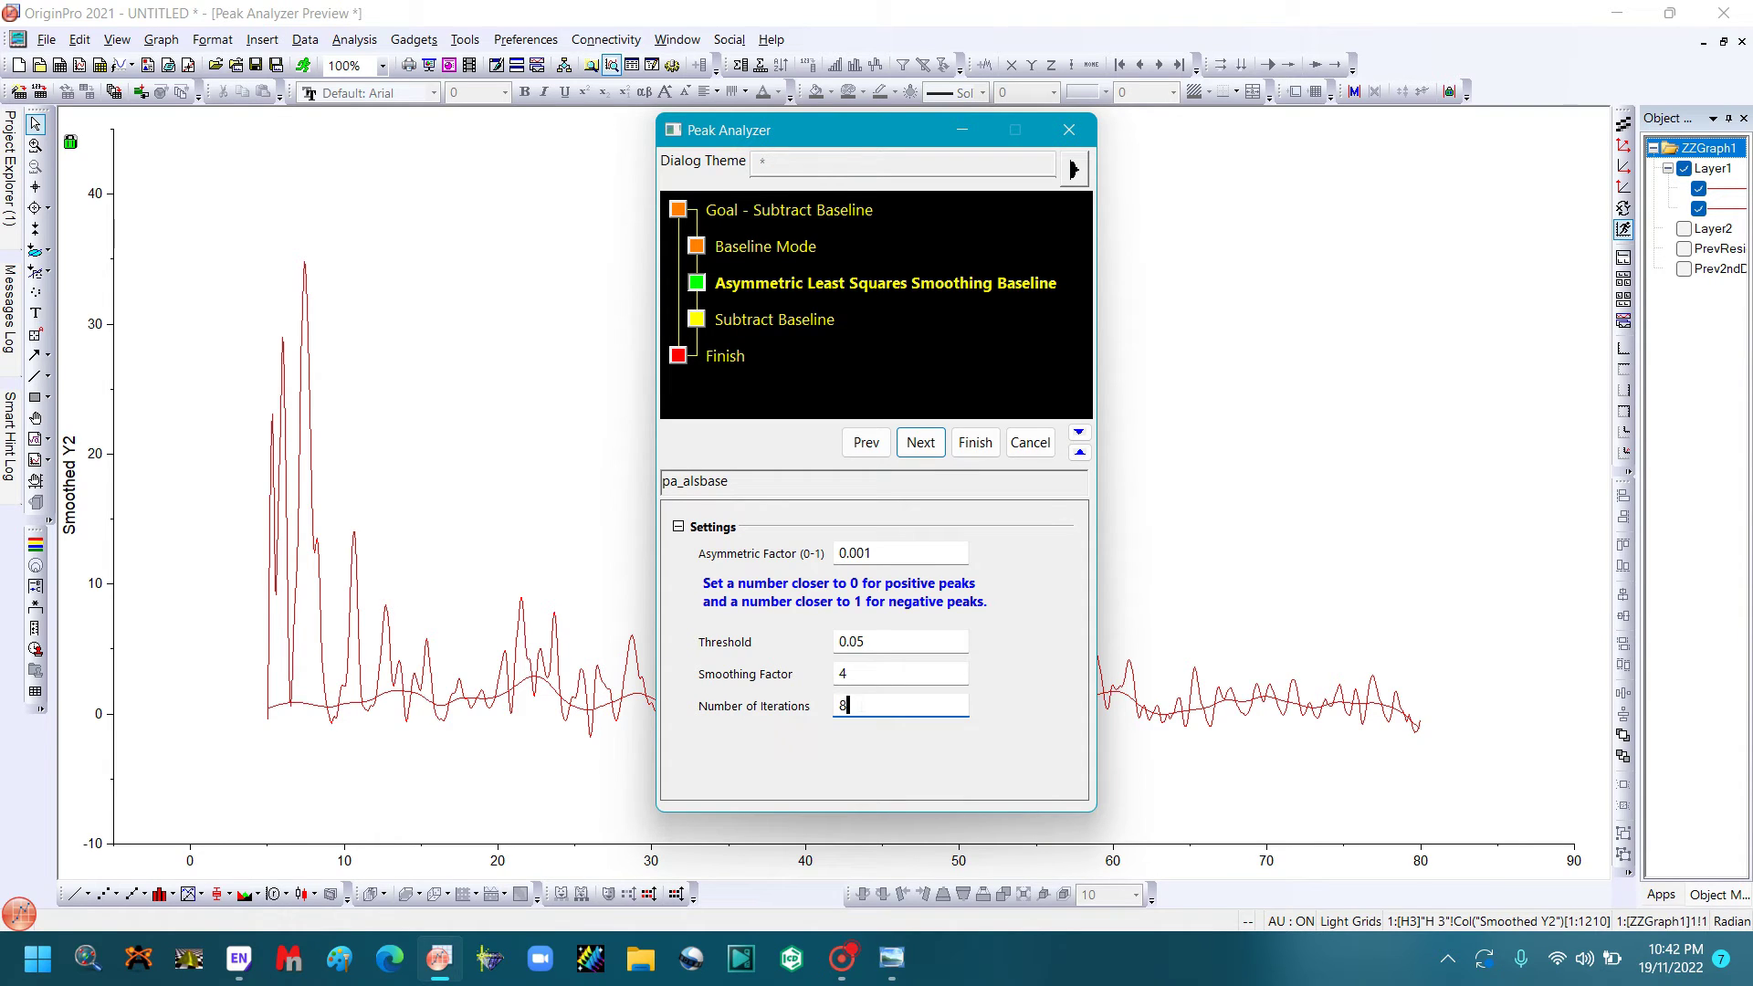
click(924, 445)
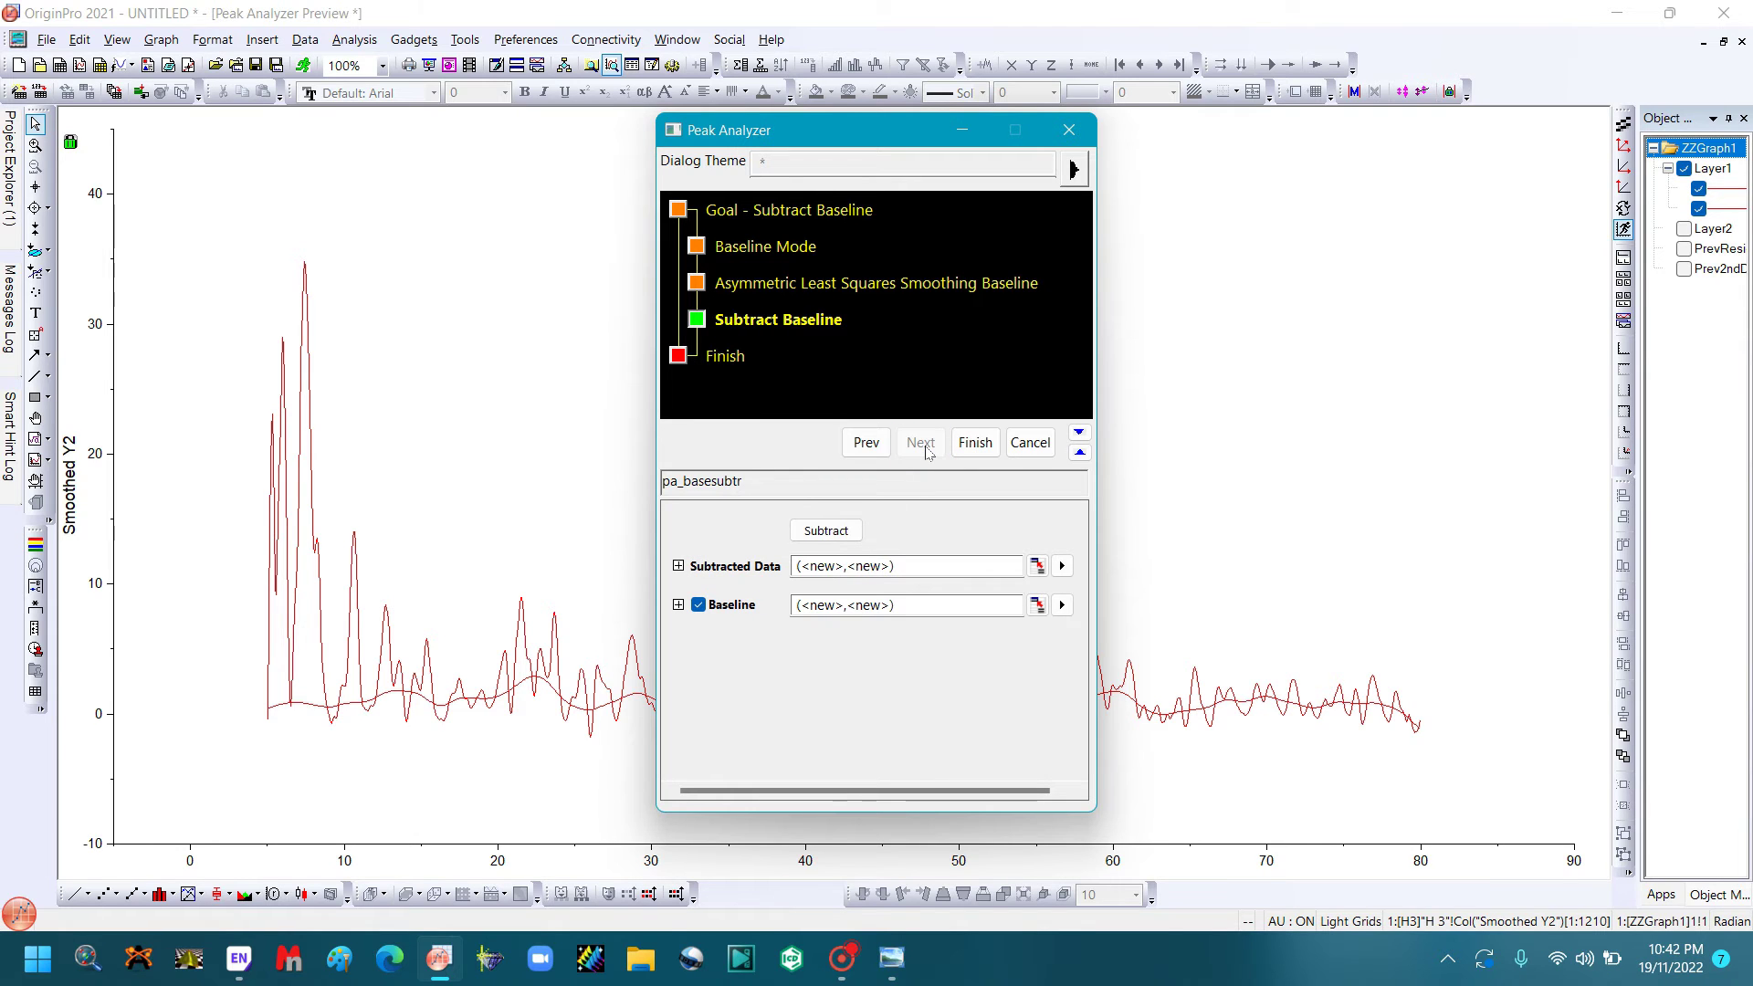
Subtract the baseline, set the subtracted data output to a new book, and finish the Peak Analyzer
click(837, 534)
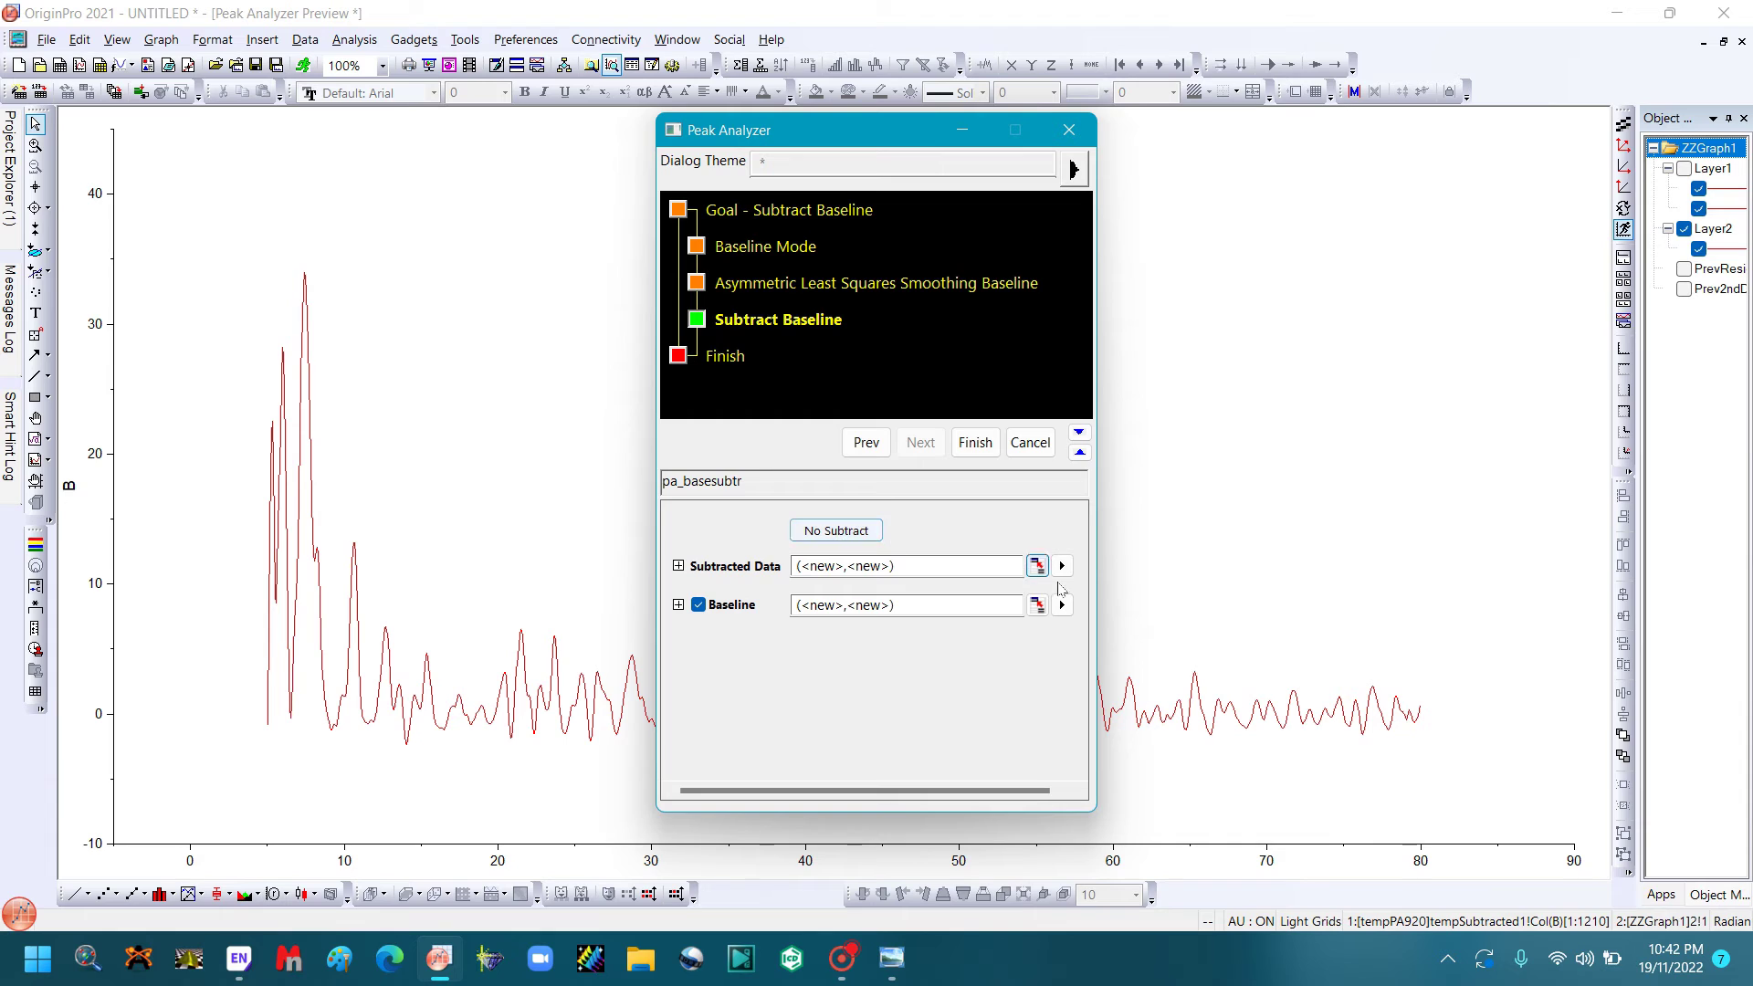
click(1061, 568)
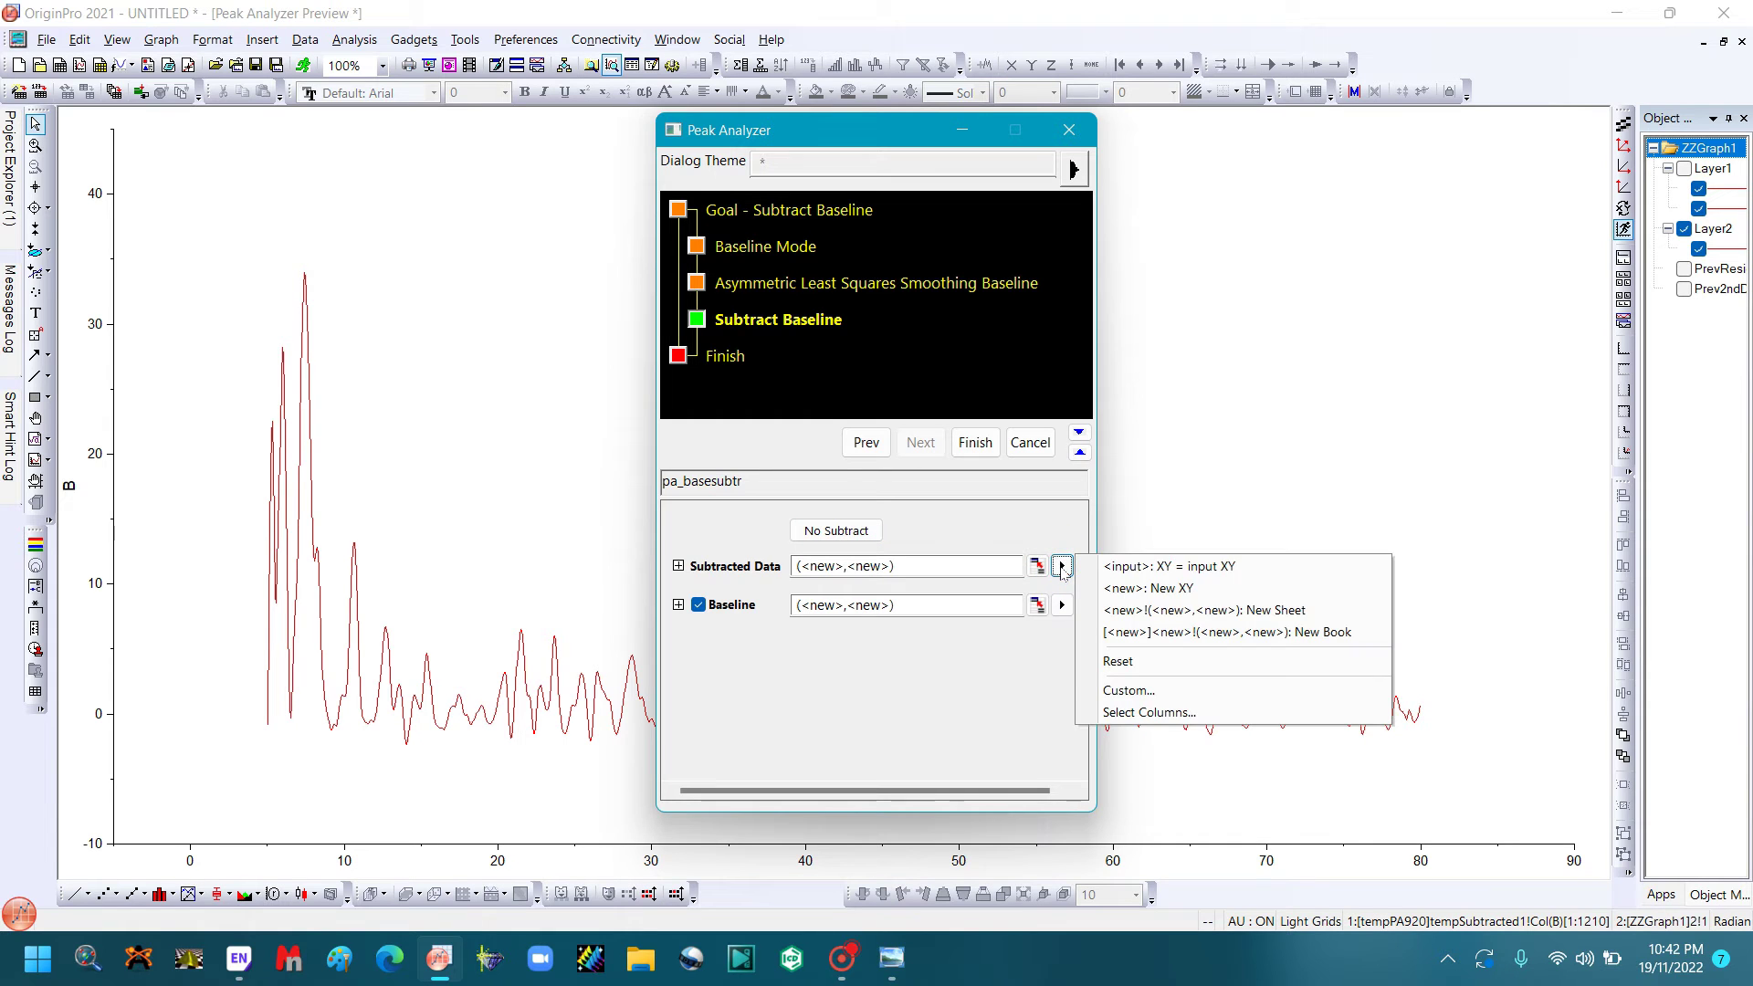
click(1342, 633)
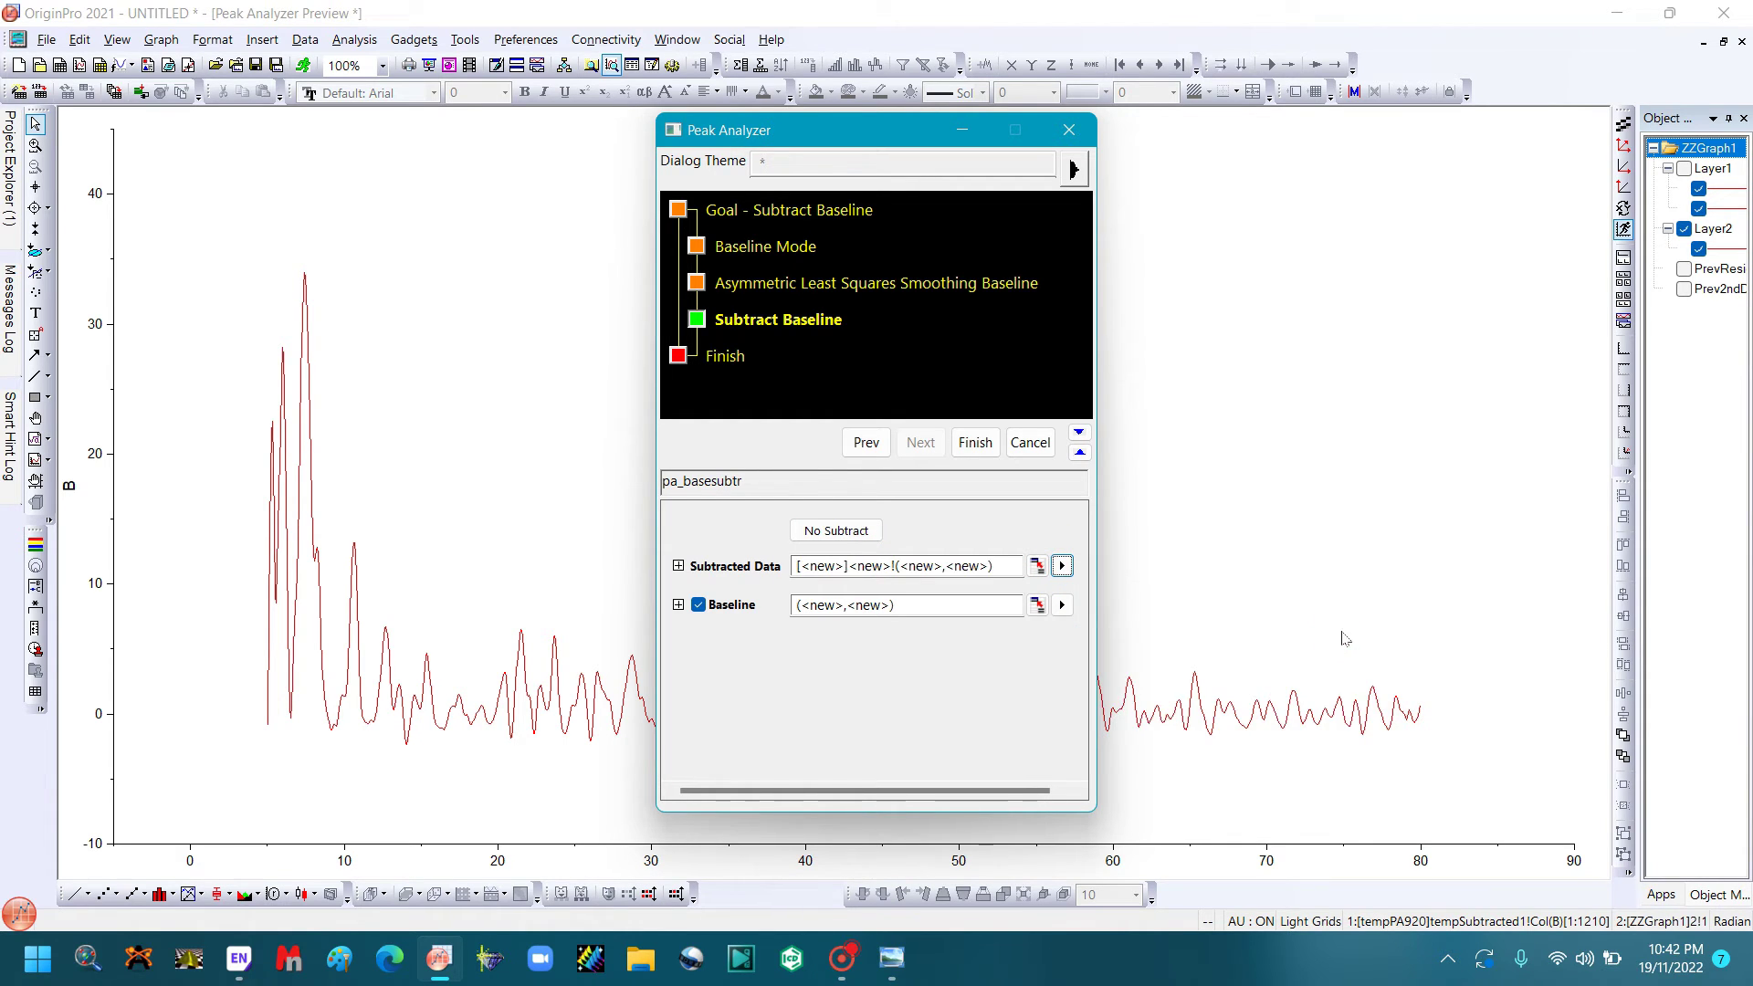
click(975, 443)
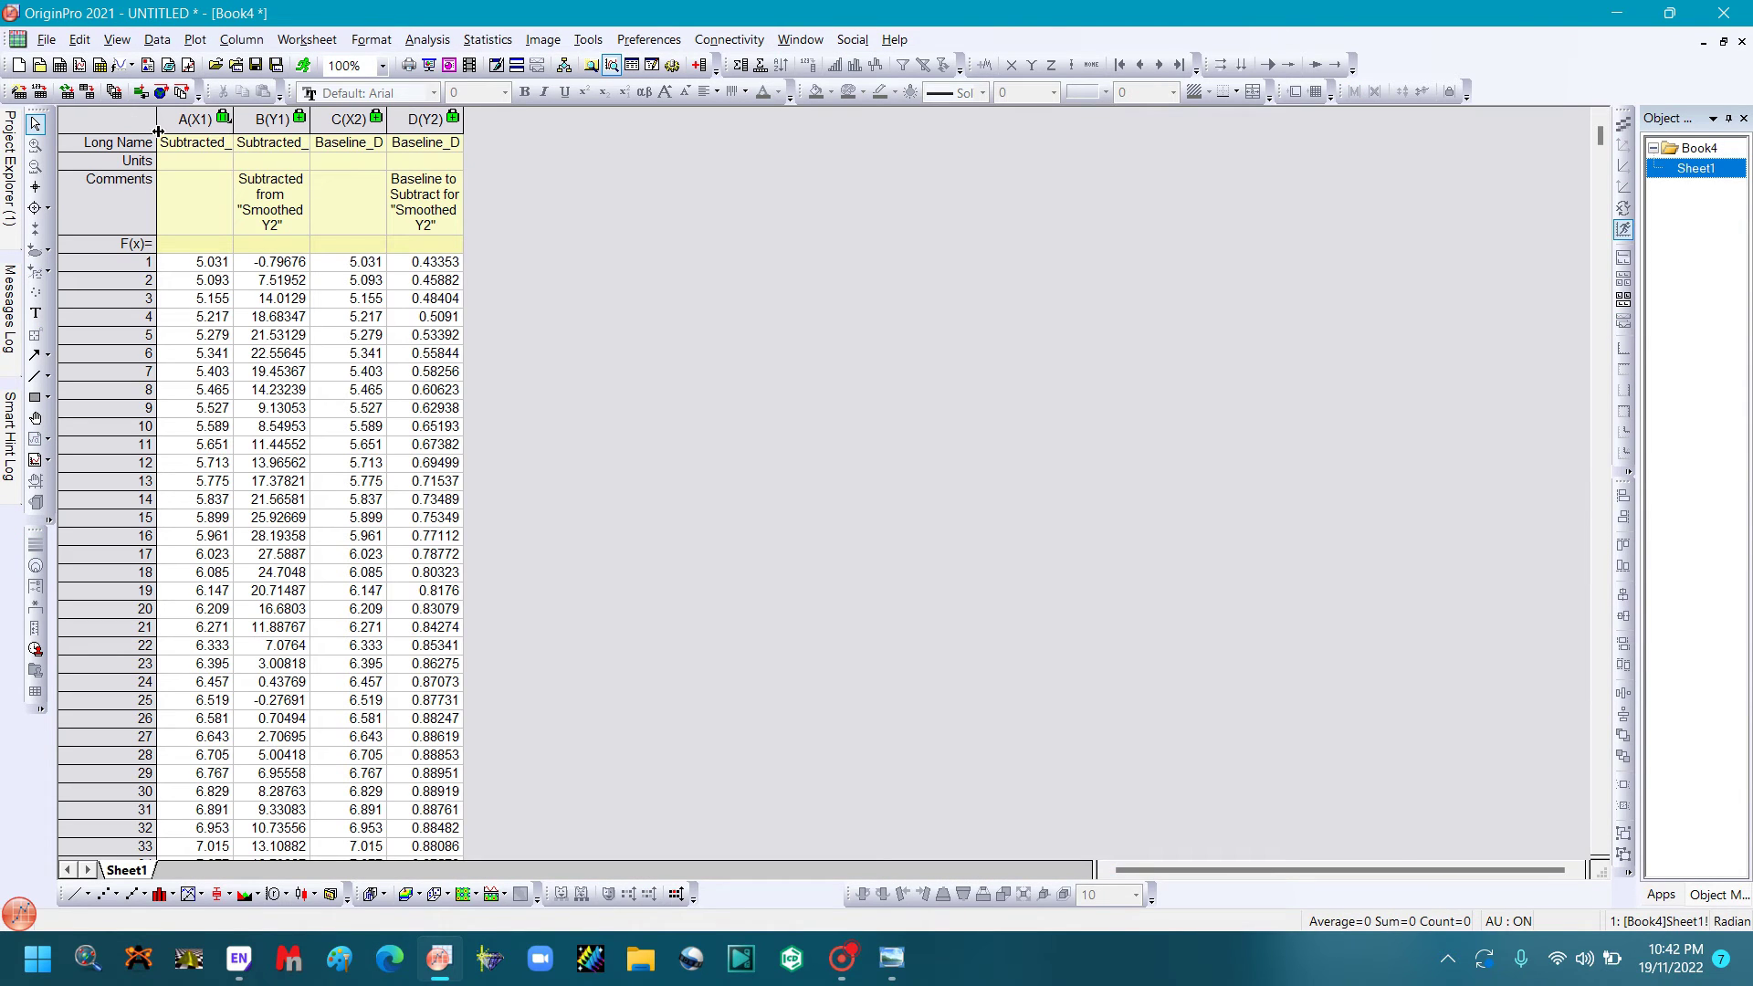
Plot the subtracted data columns A(X1) and B(Y1) of Book4 as a line graph
drag(168, 117, 273, 109)
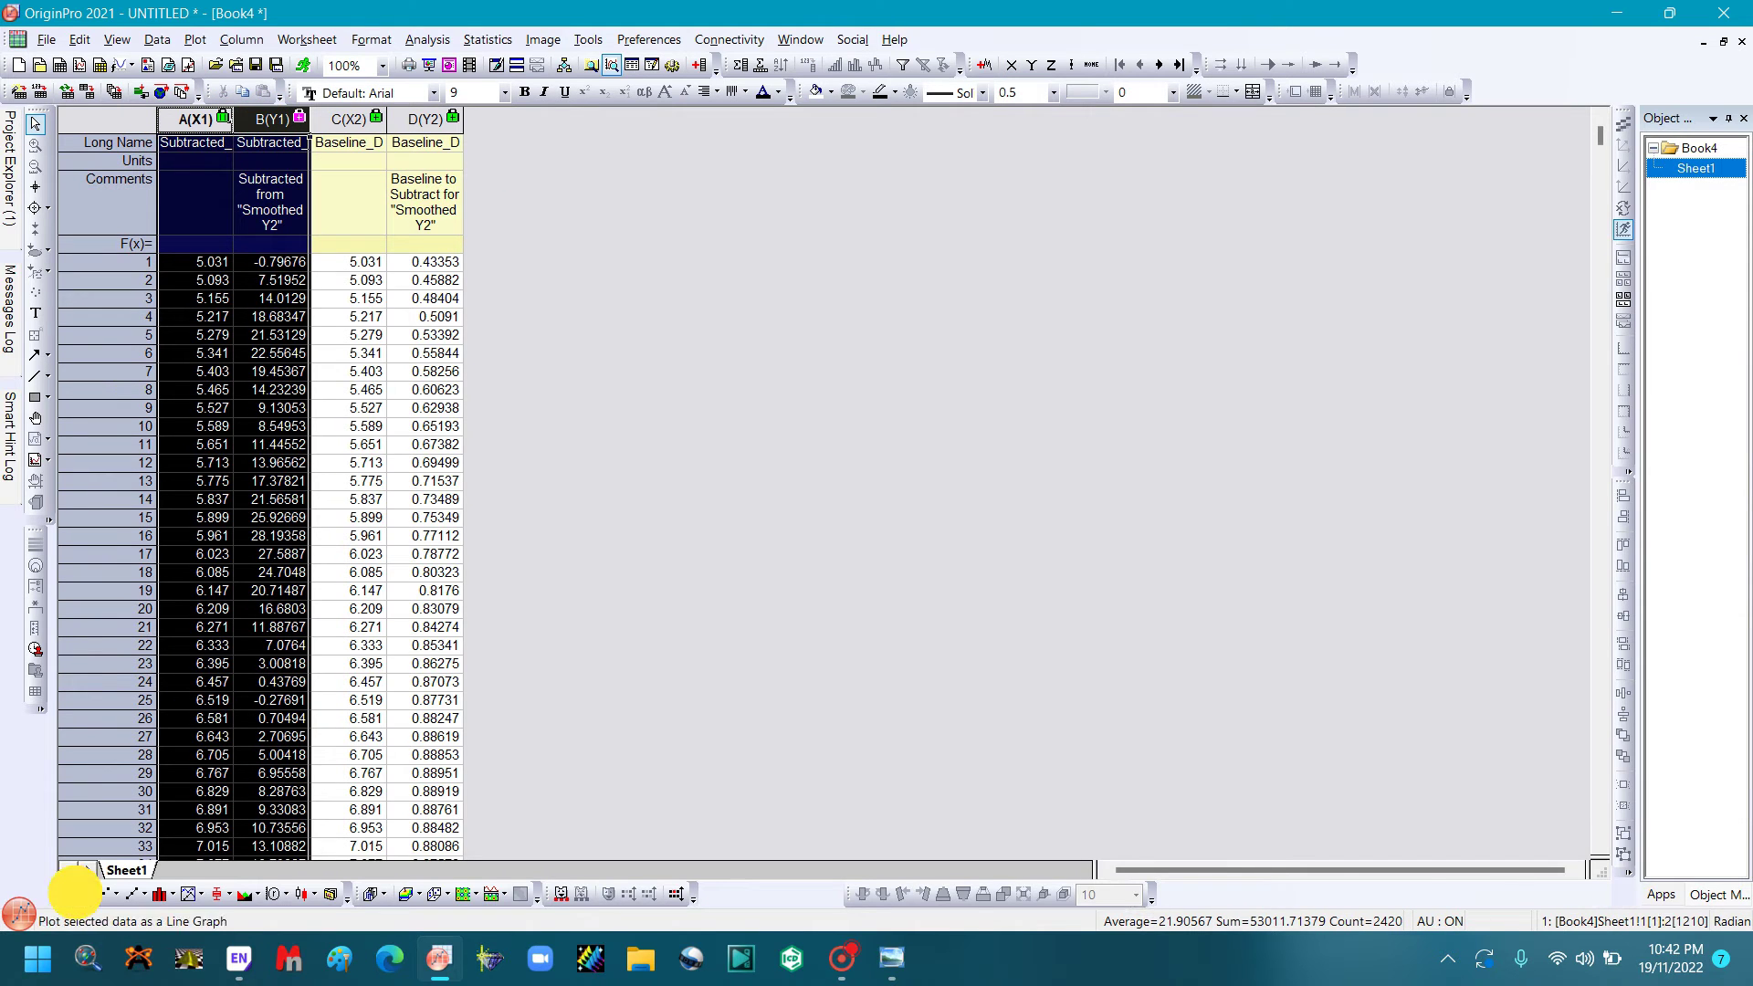
click(75, 893)
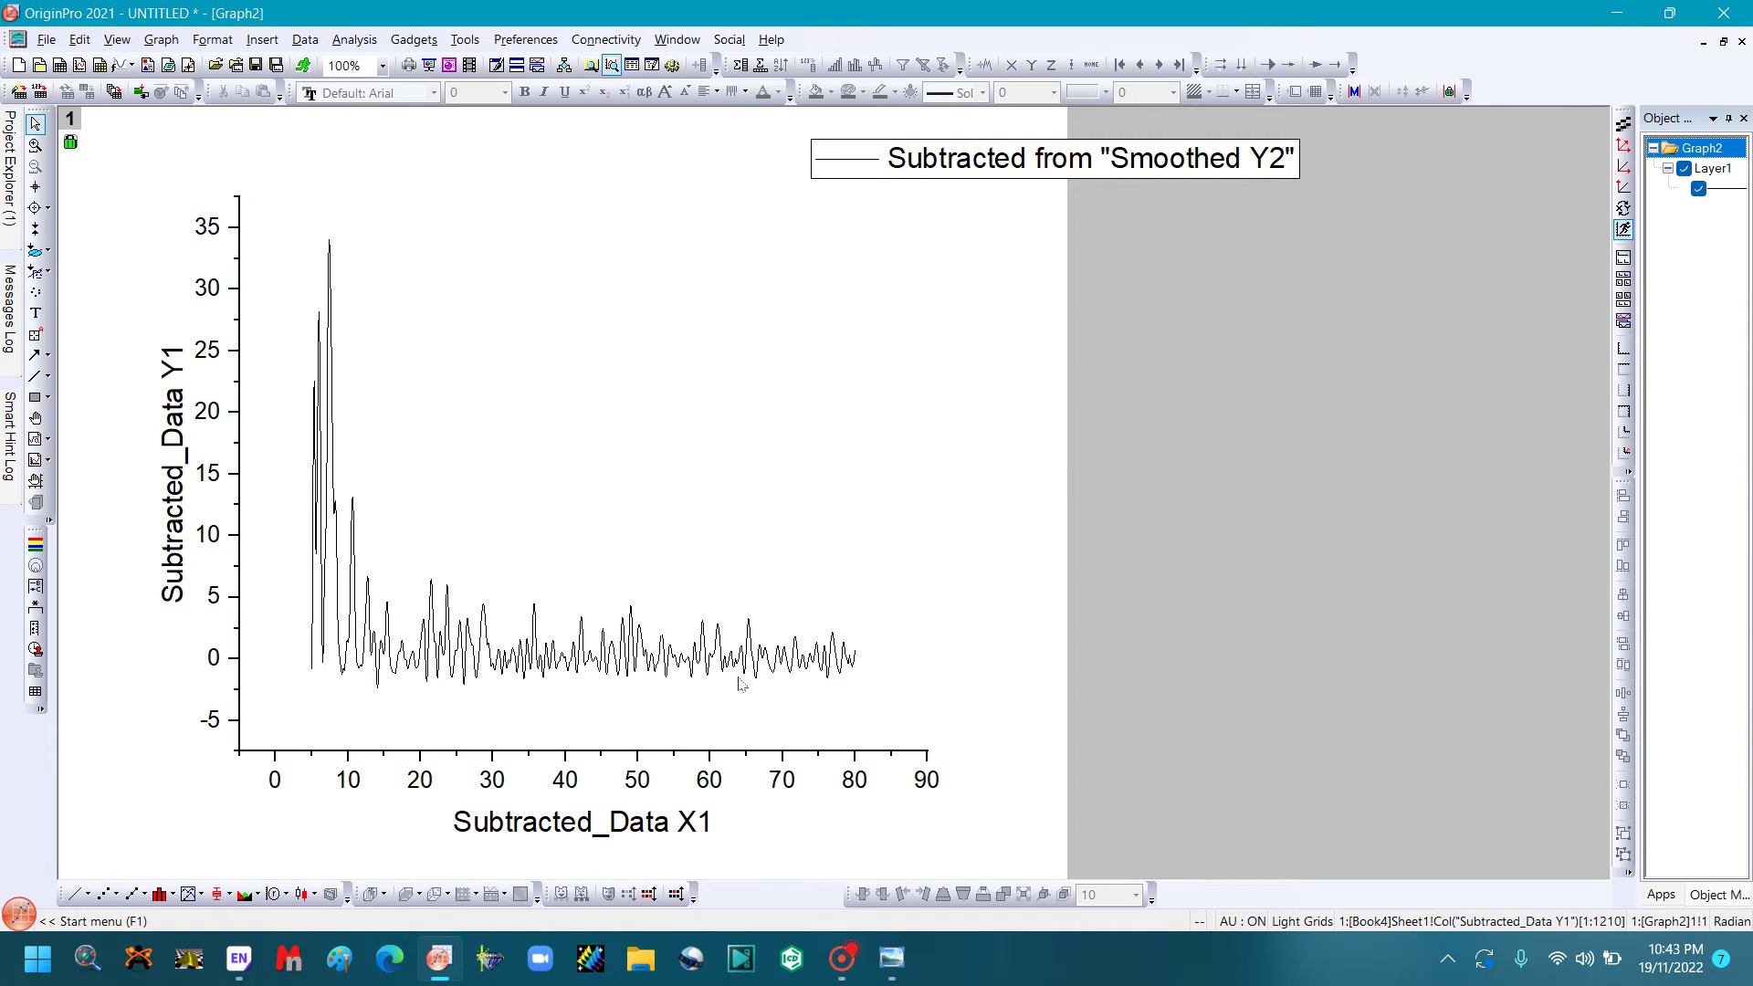
Switch to Windows Photo Viewer to examine the H-3(Ni-COF) reference plot and return to the OriginPro graph of the subtracted data
click(899, 956)
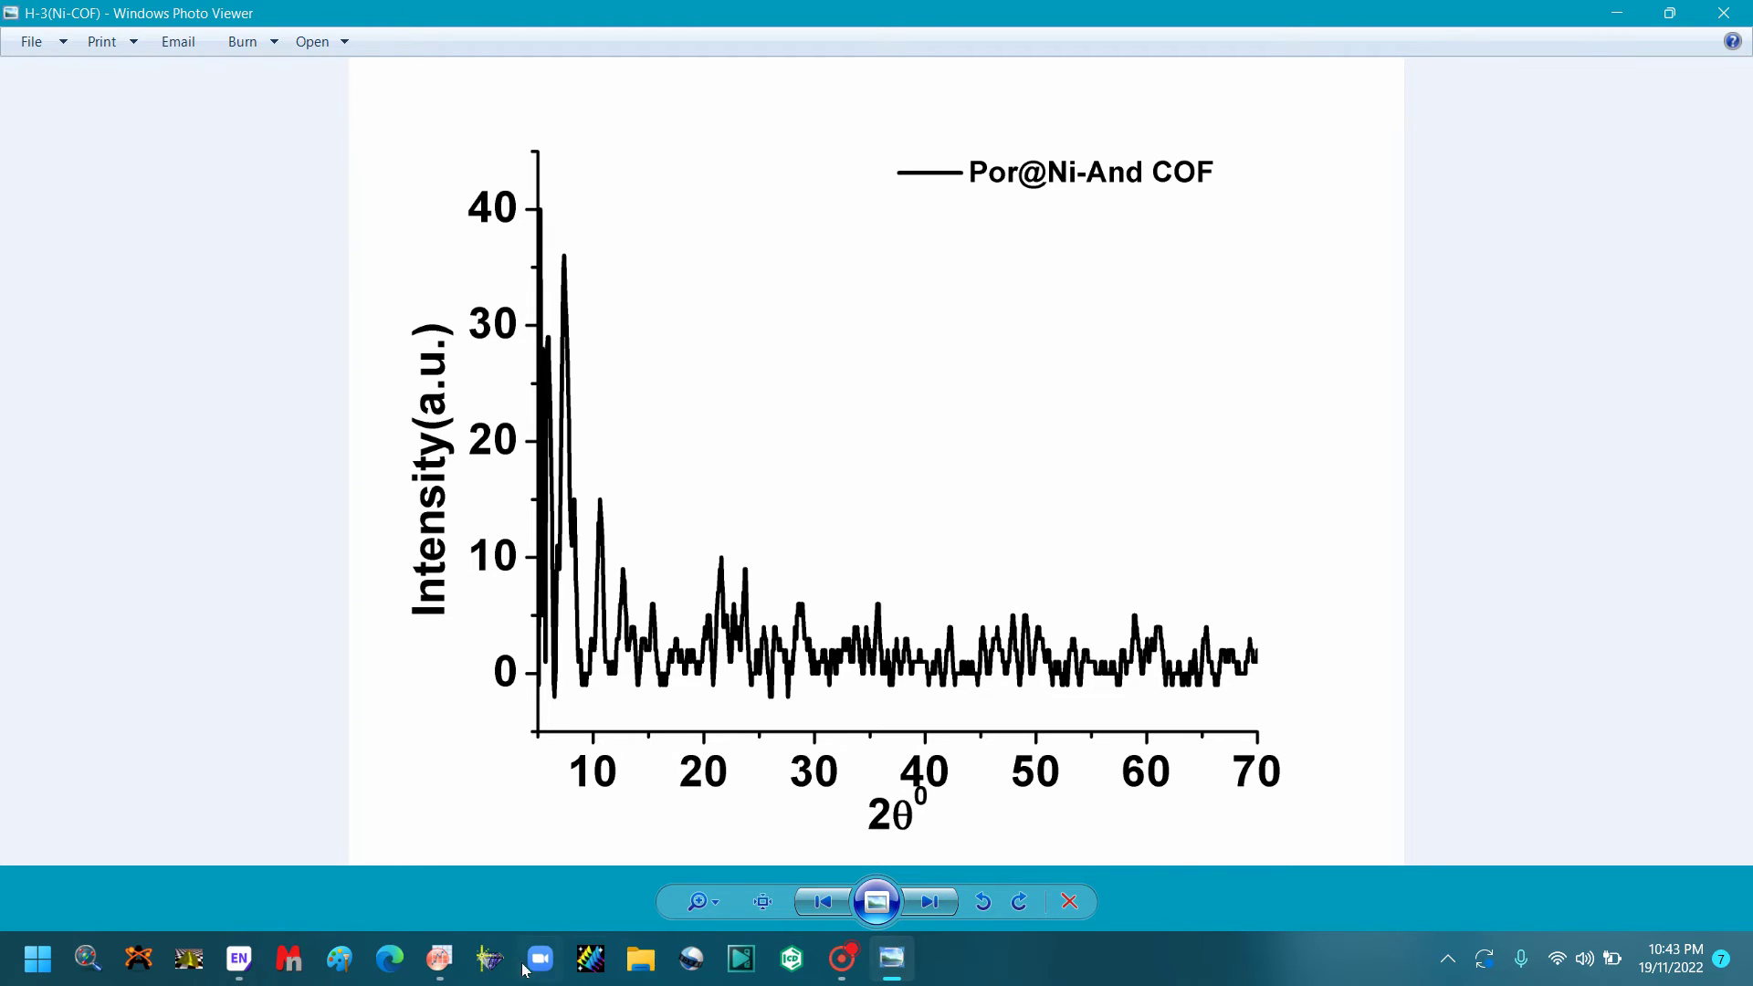
mouse_move(439, 957)
click(407, 890)
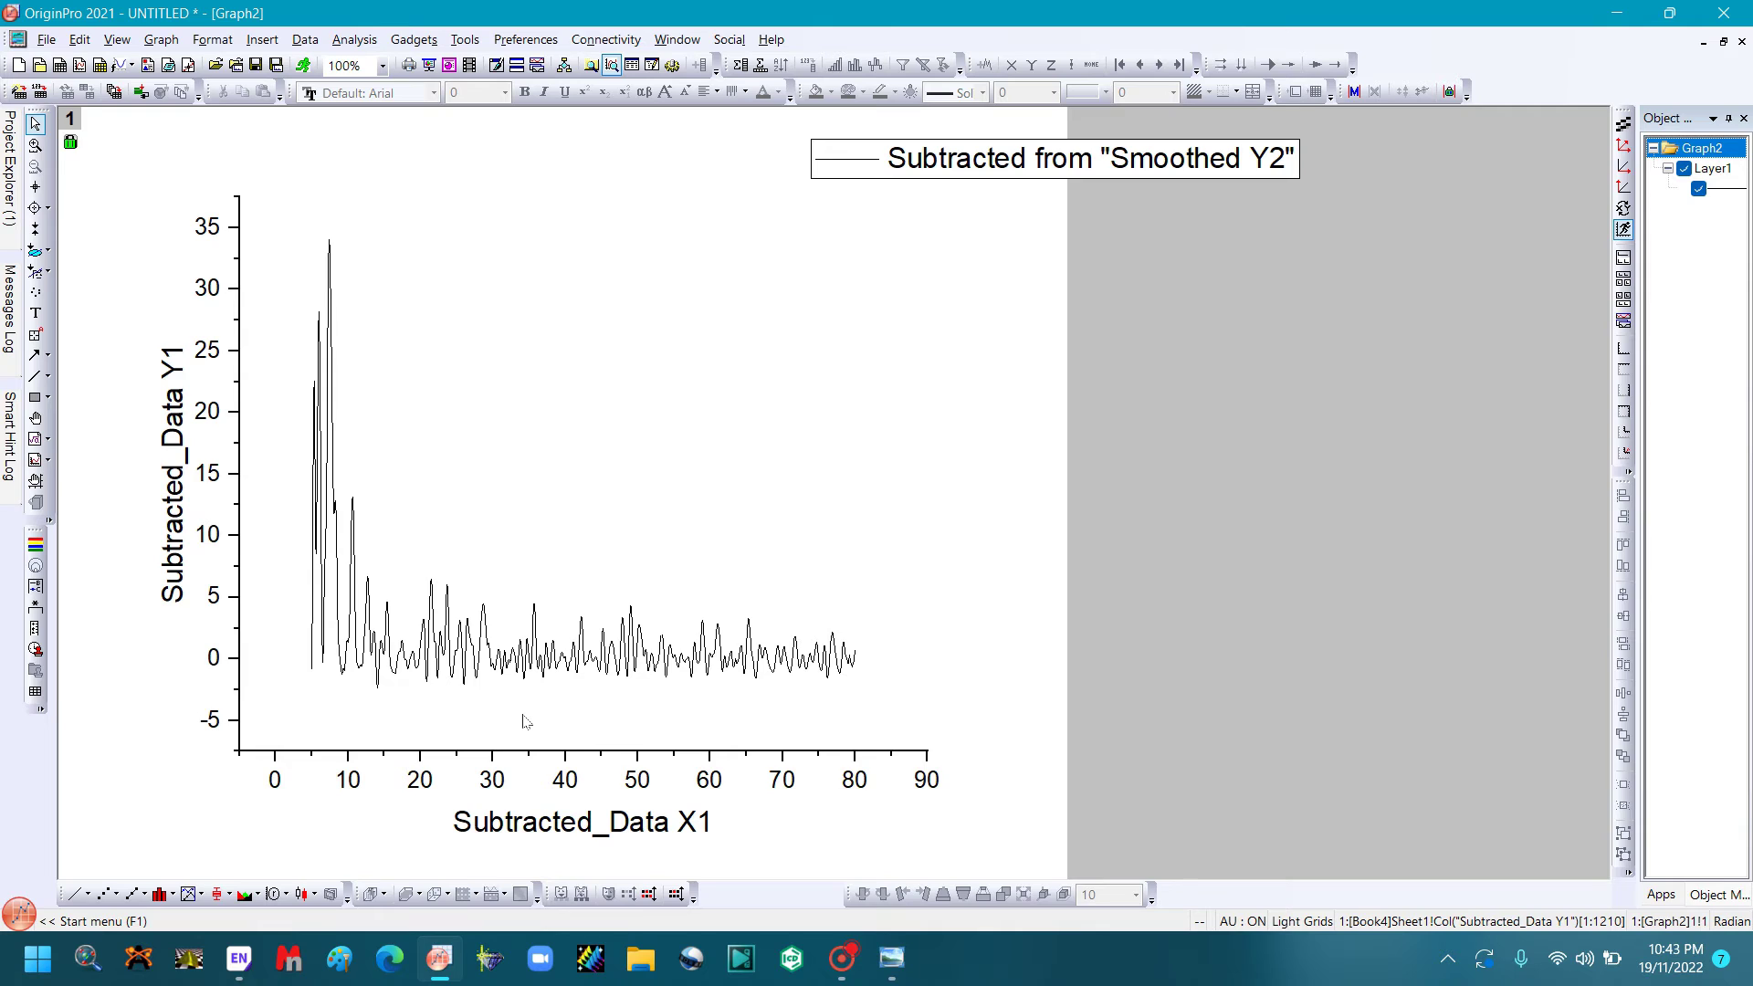
Format the bottom X axis with bold tick labels of size 36 and a line thickness of 2
click(274, 783)
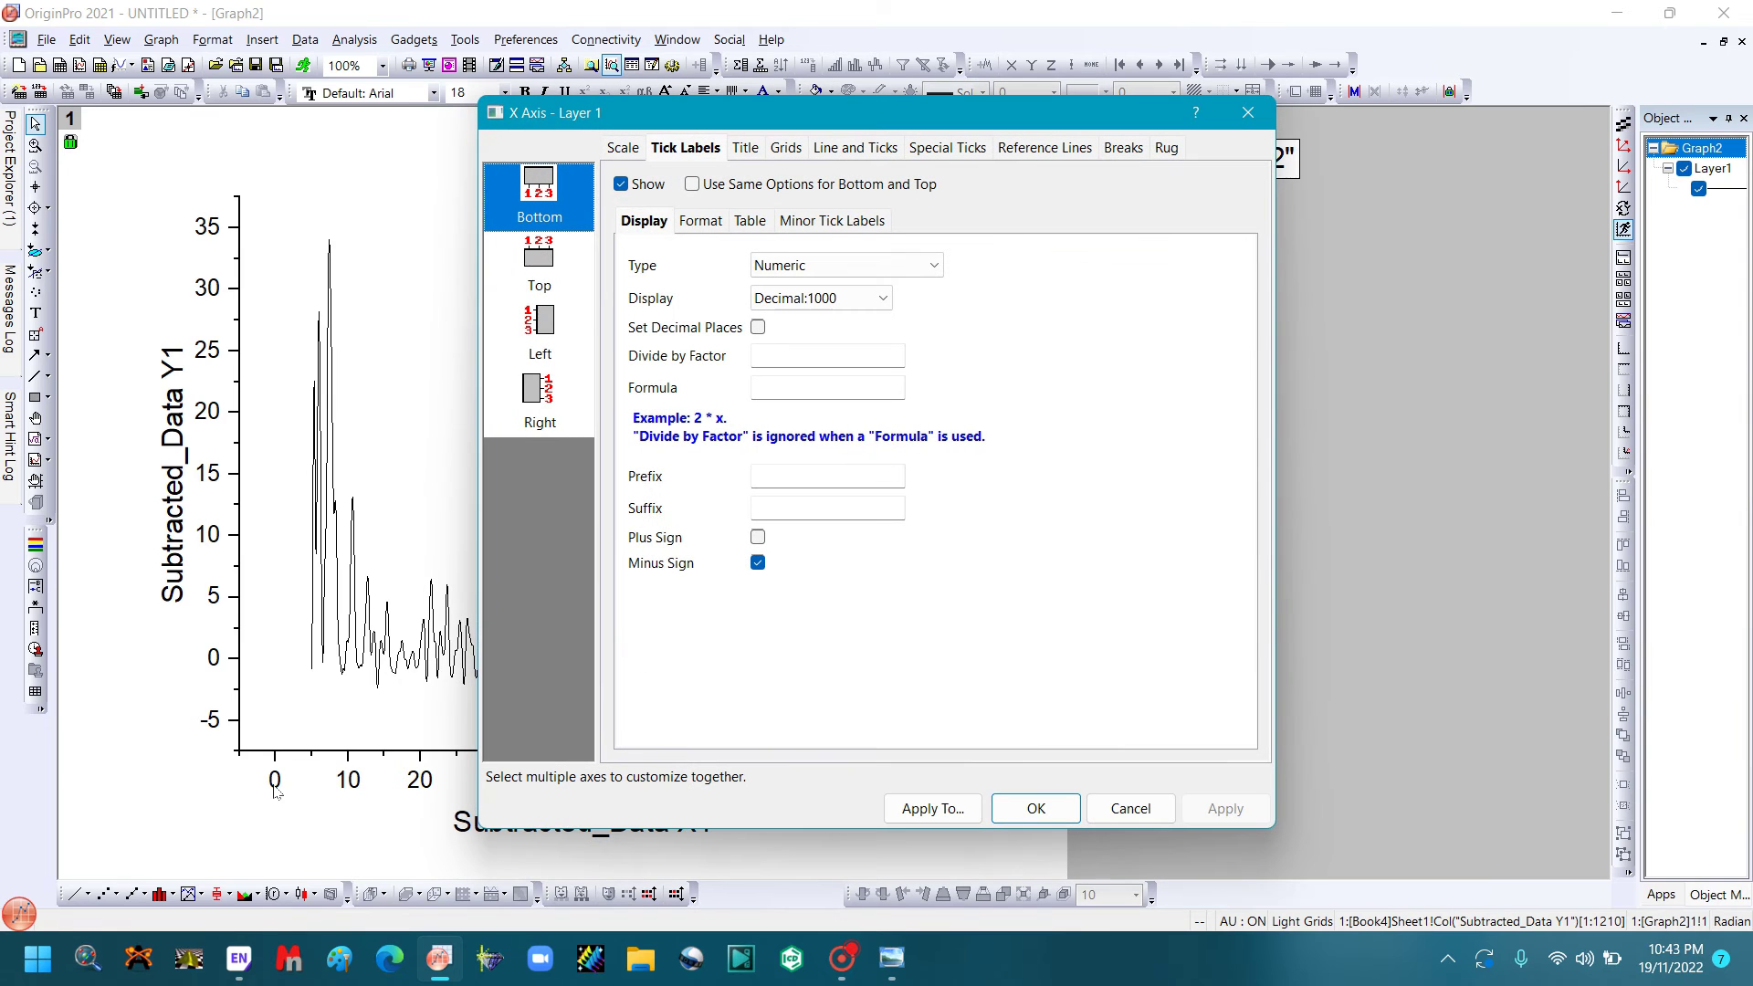
click(691, 224)
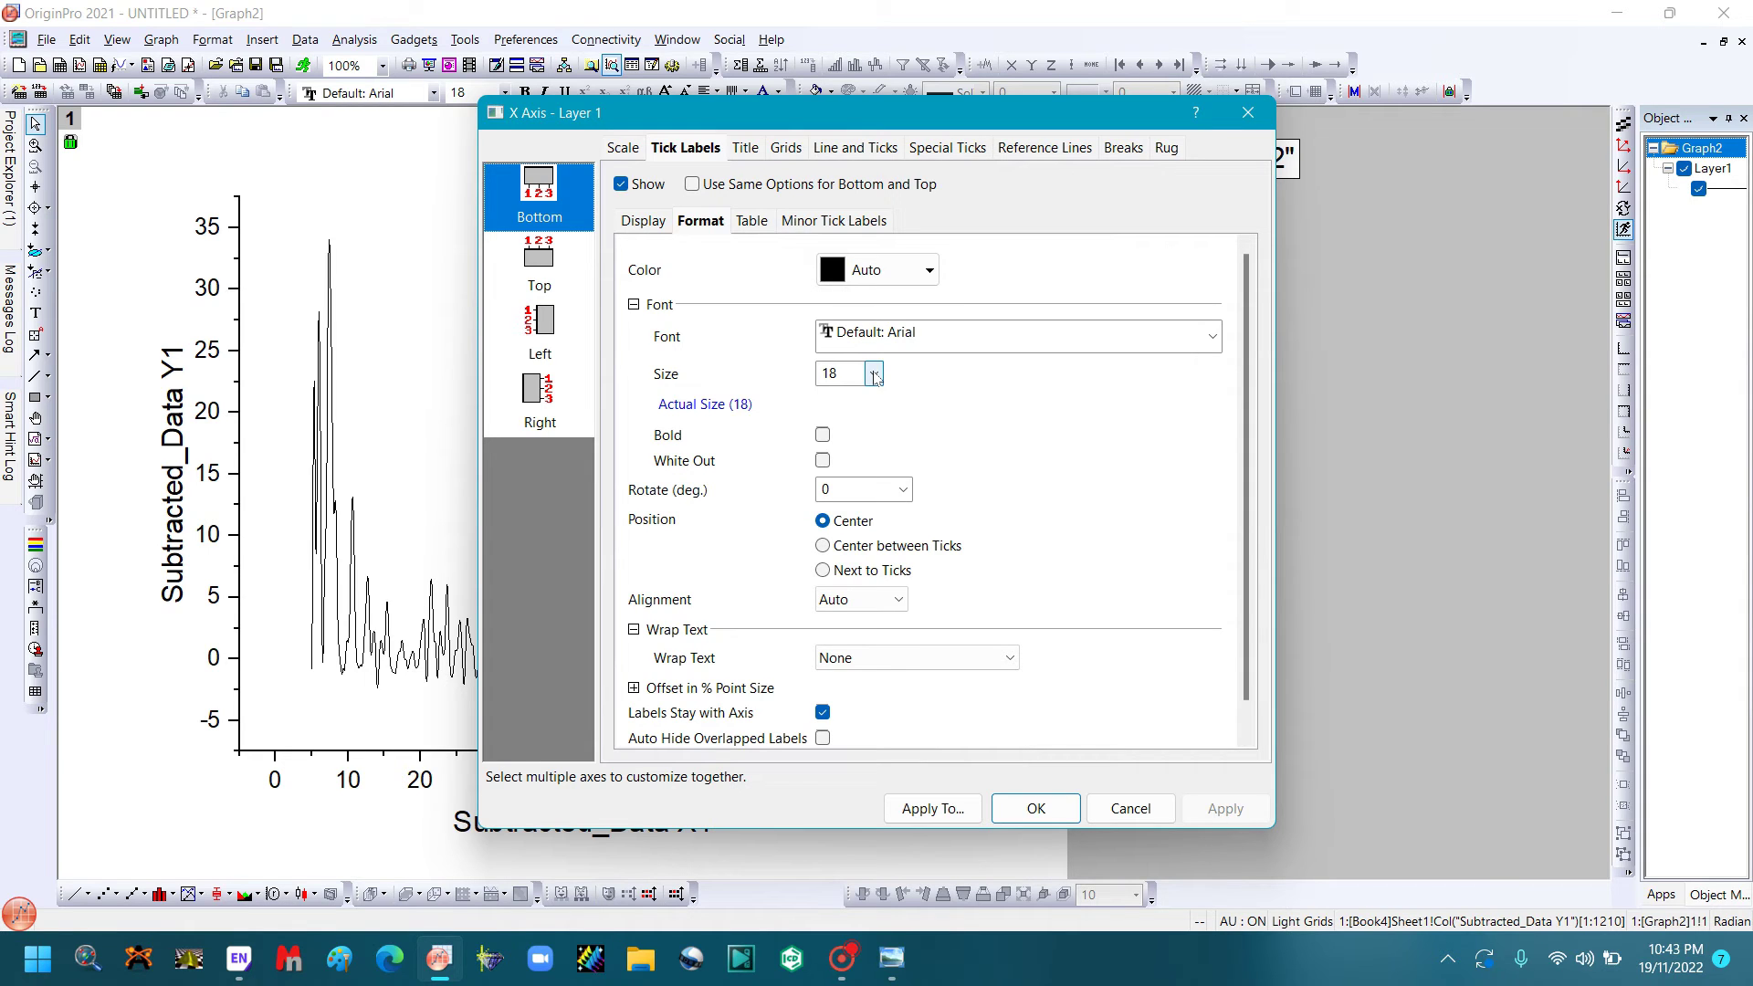
click(873, 374)
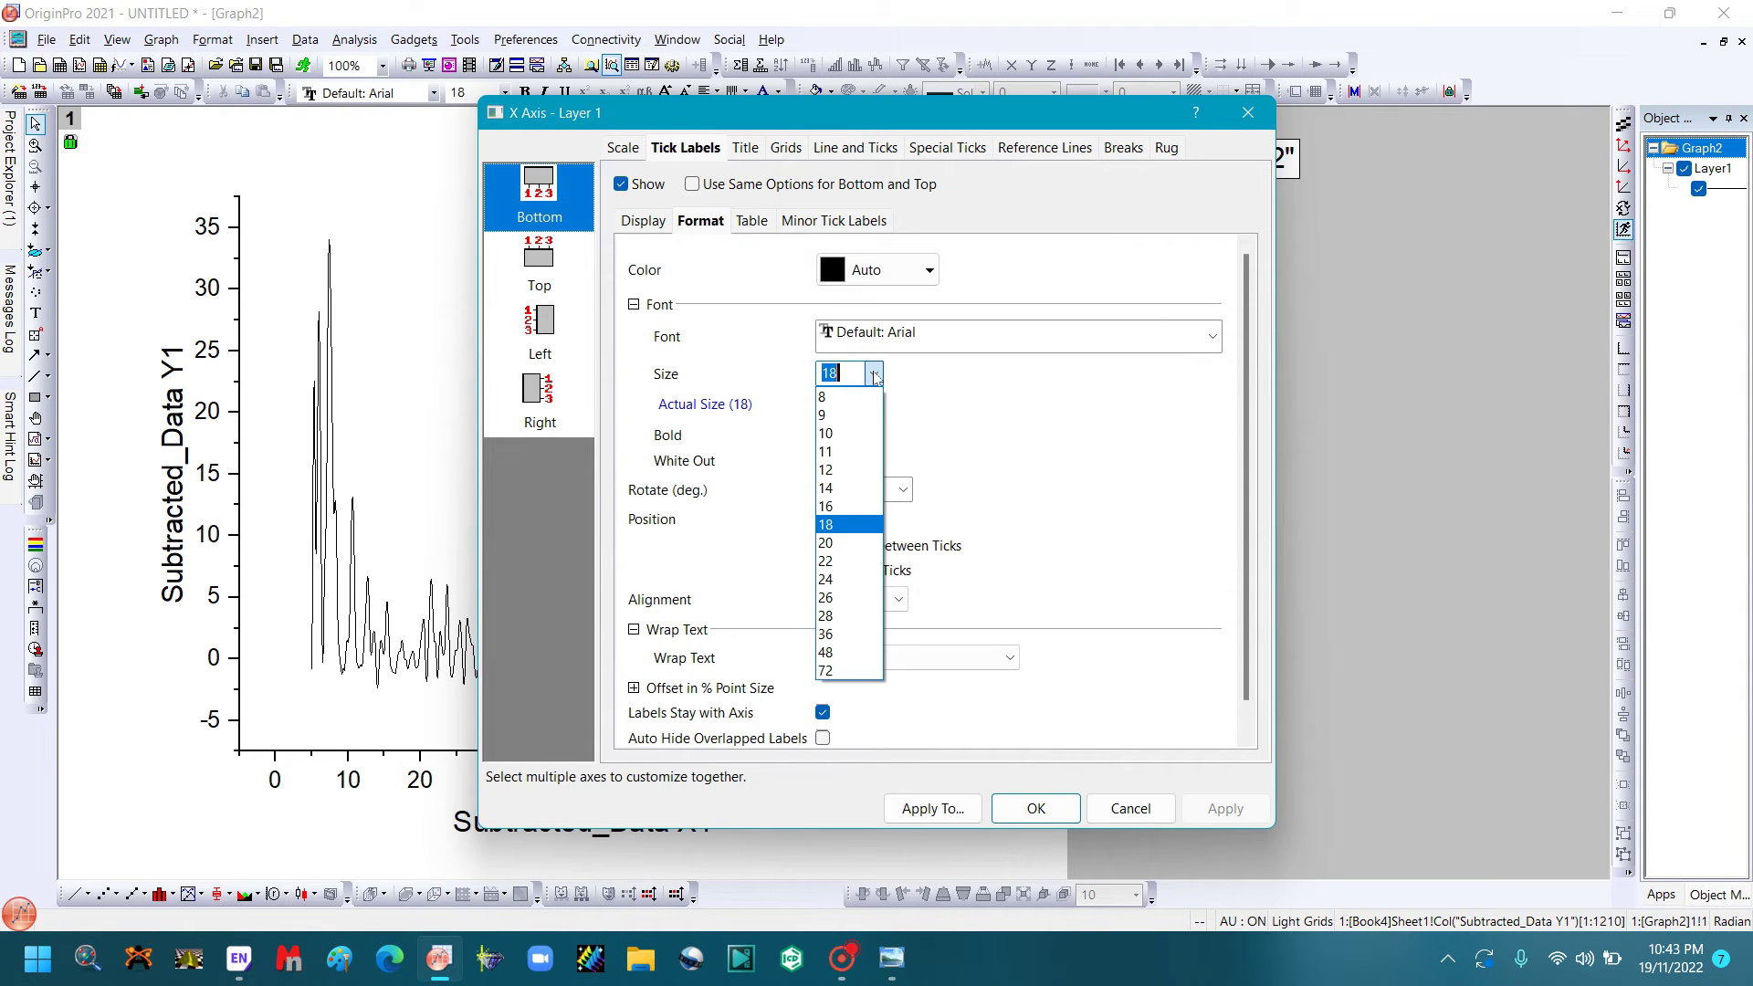
click(825, 634)
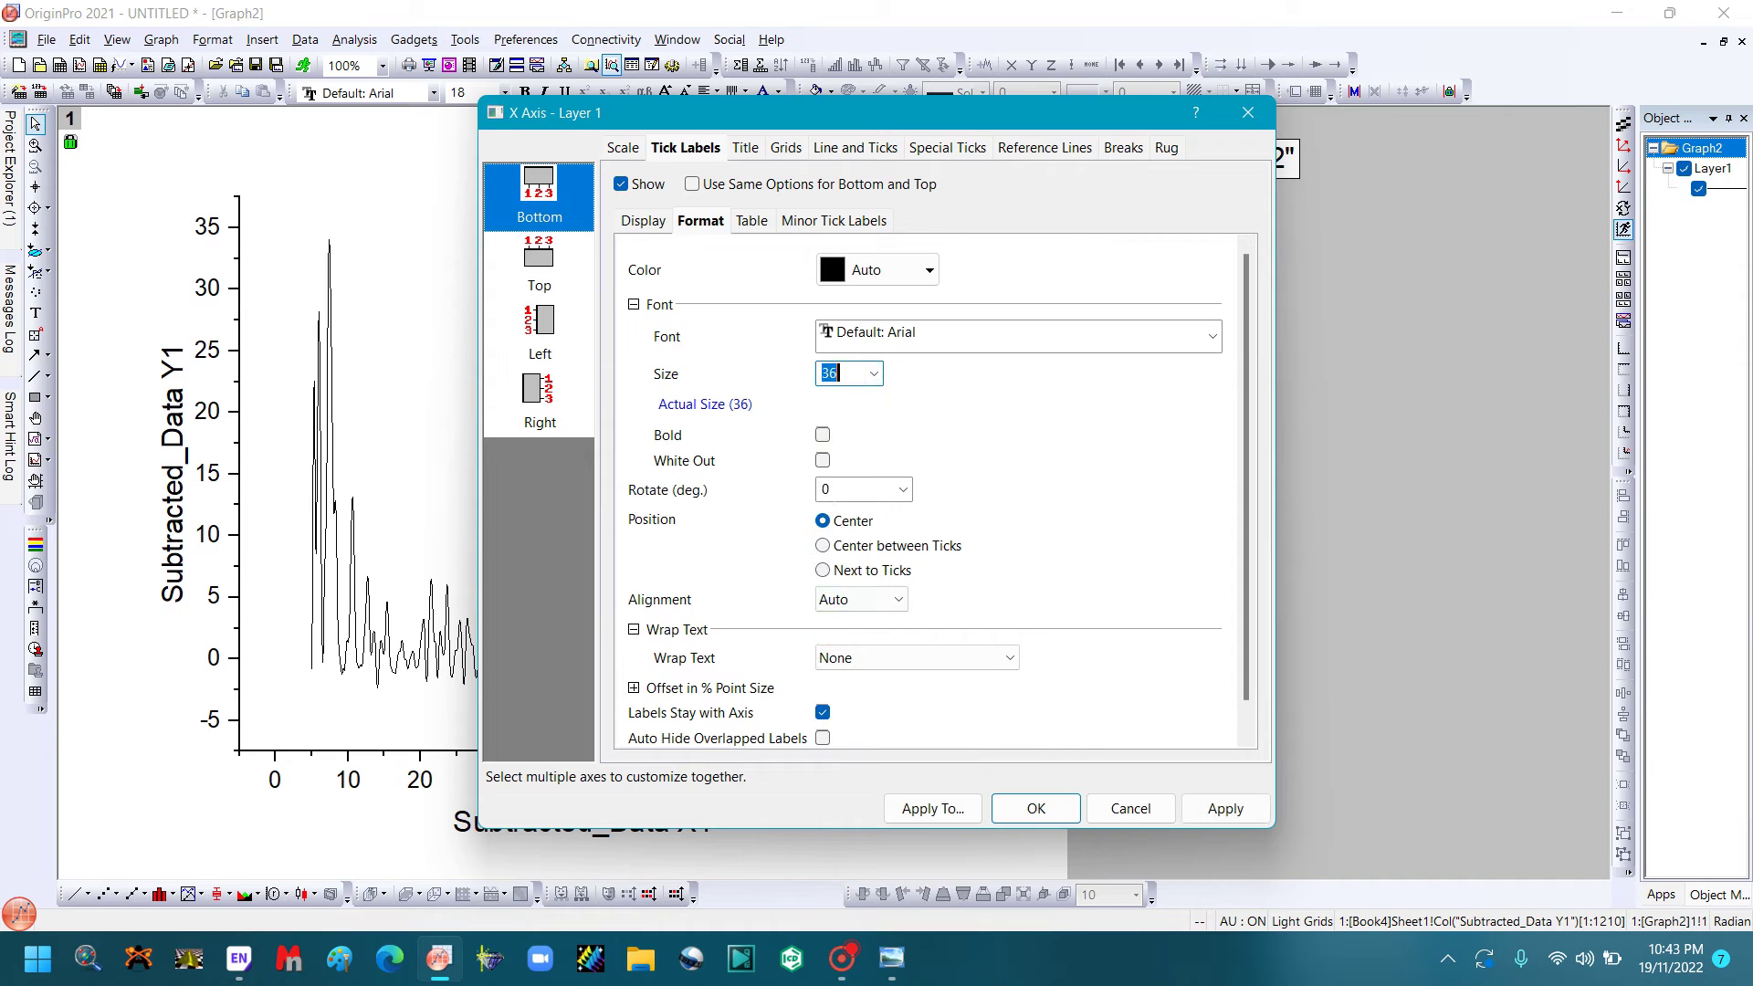
click(823, 435)
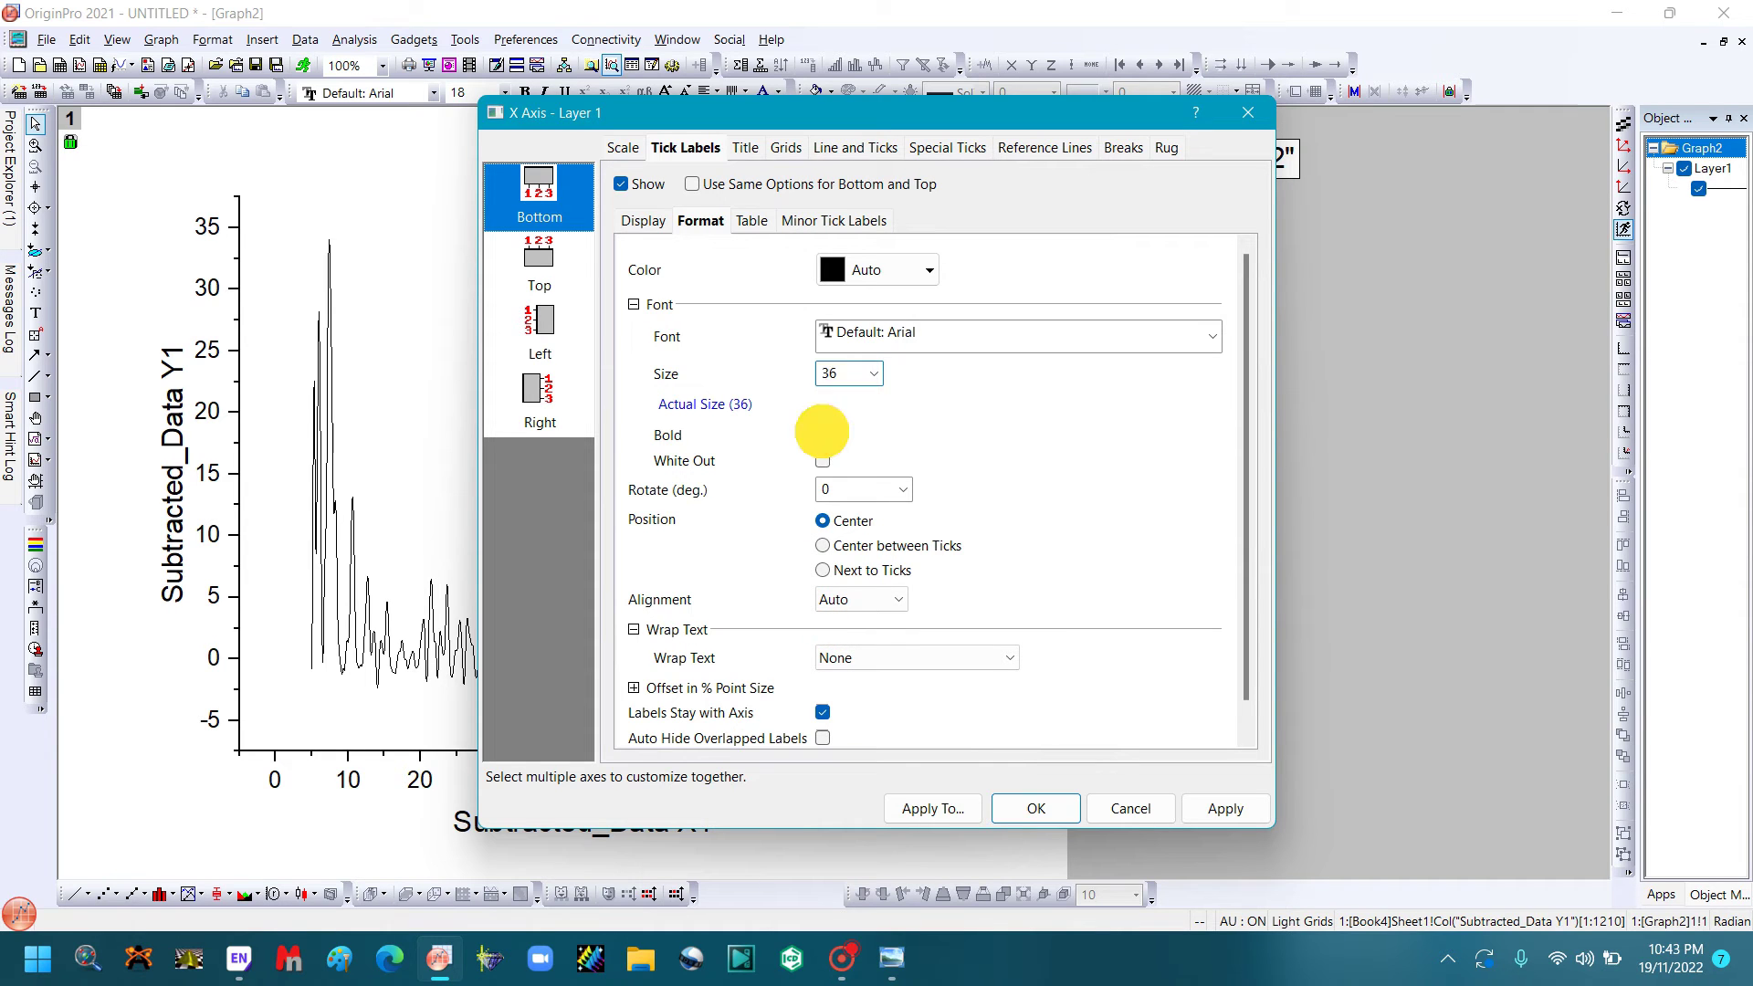
click(864, 149)
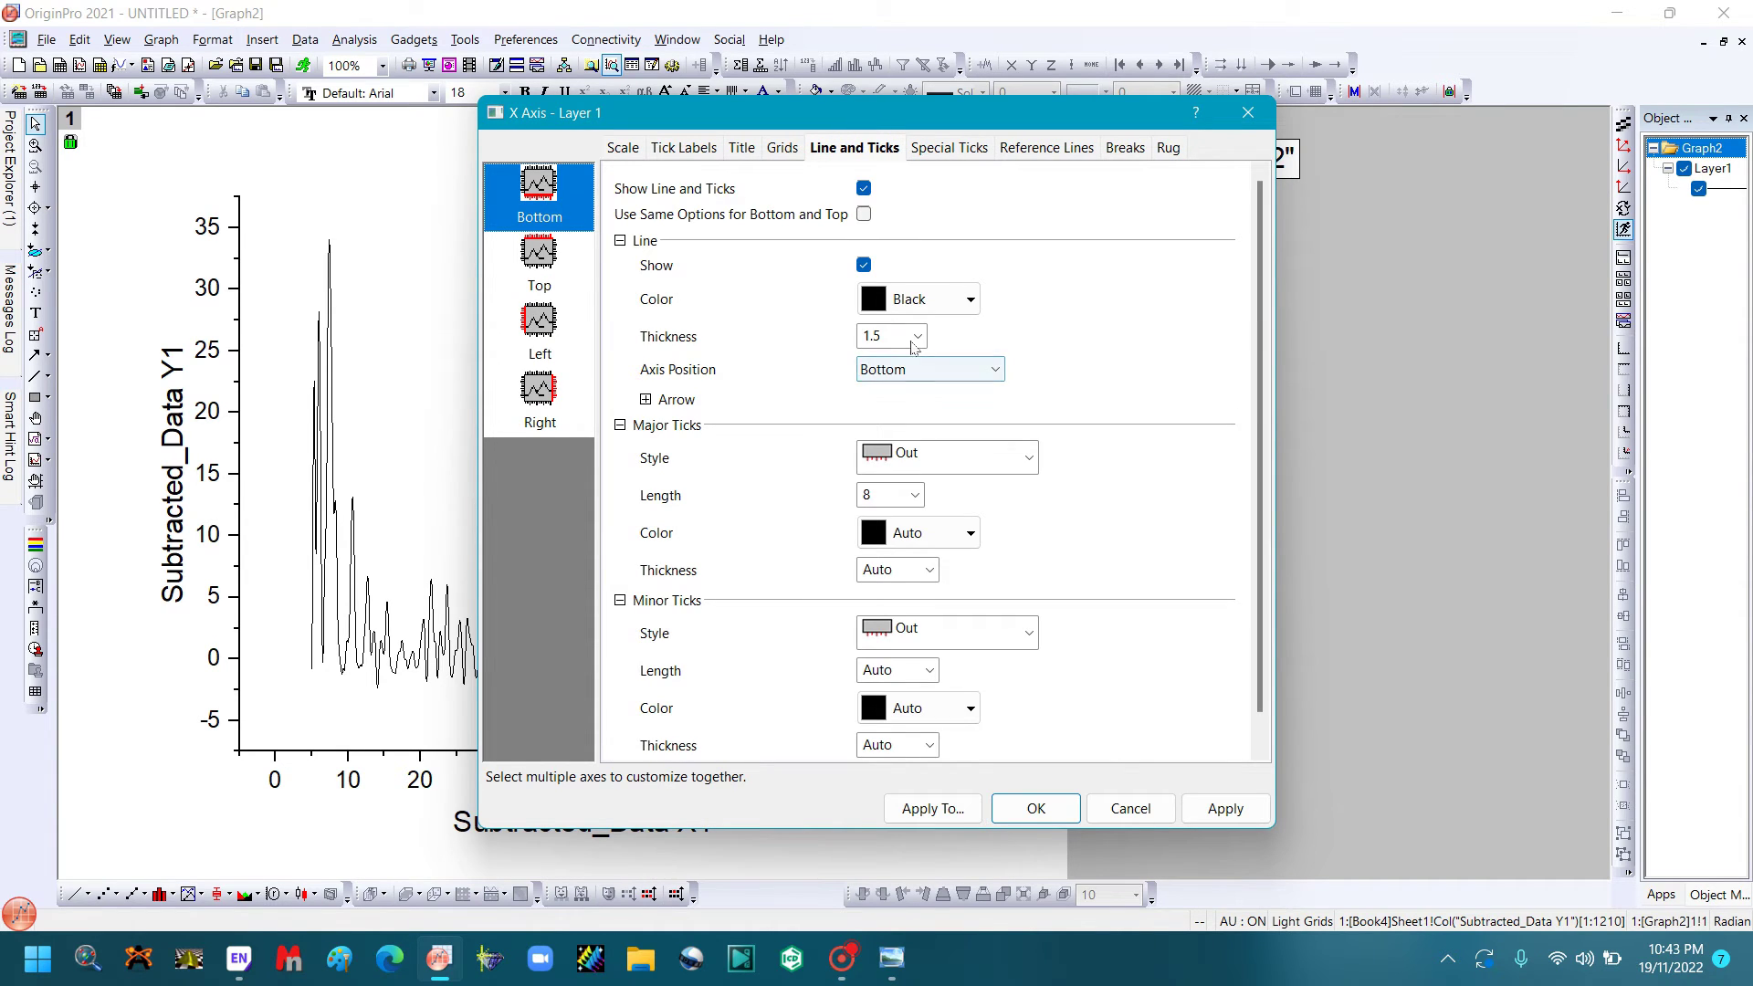
click(915, 337)
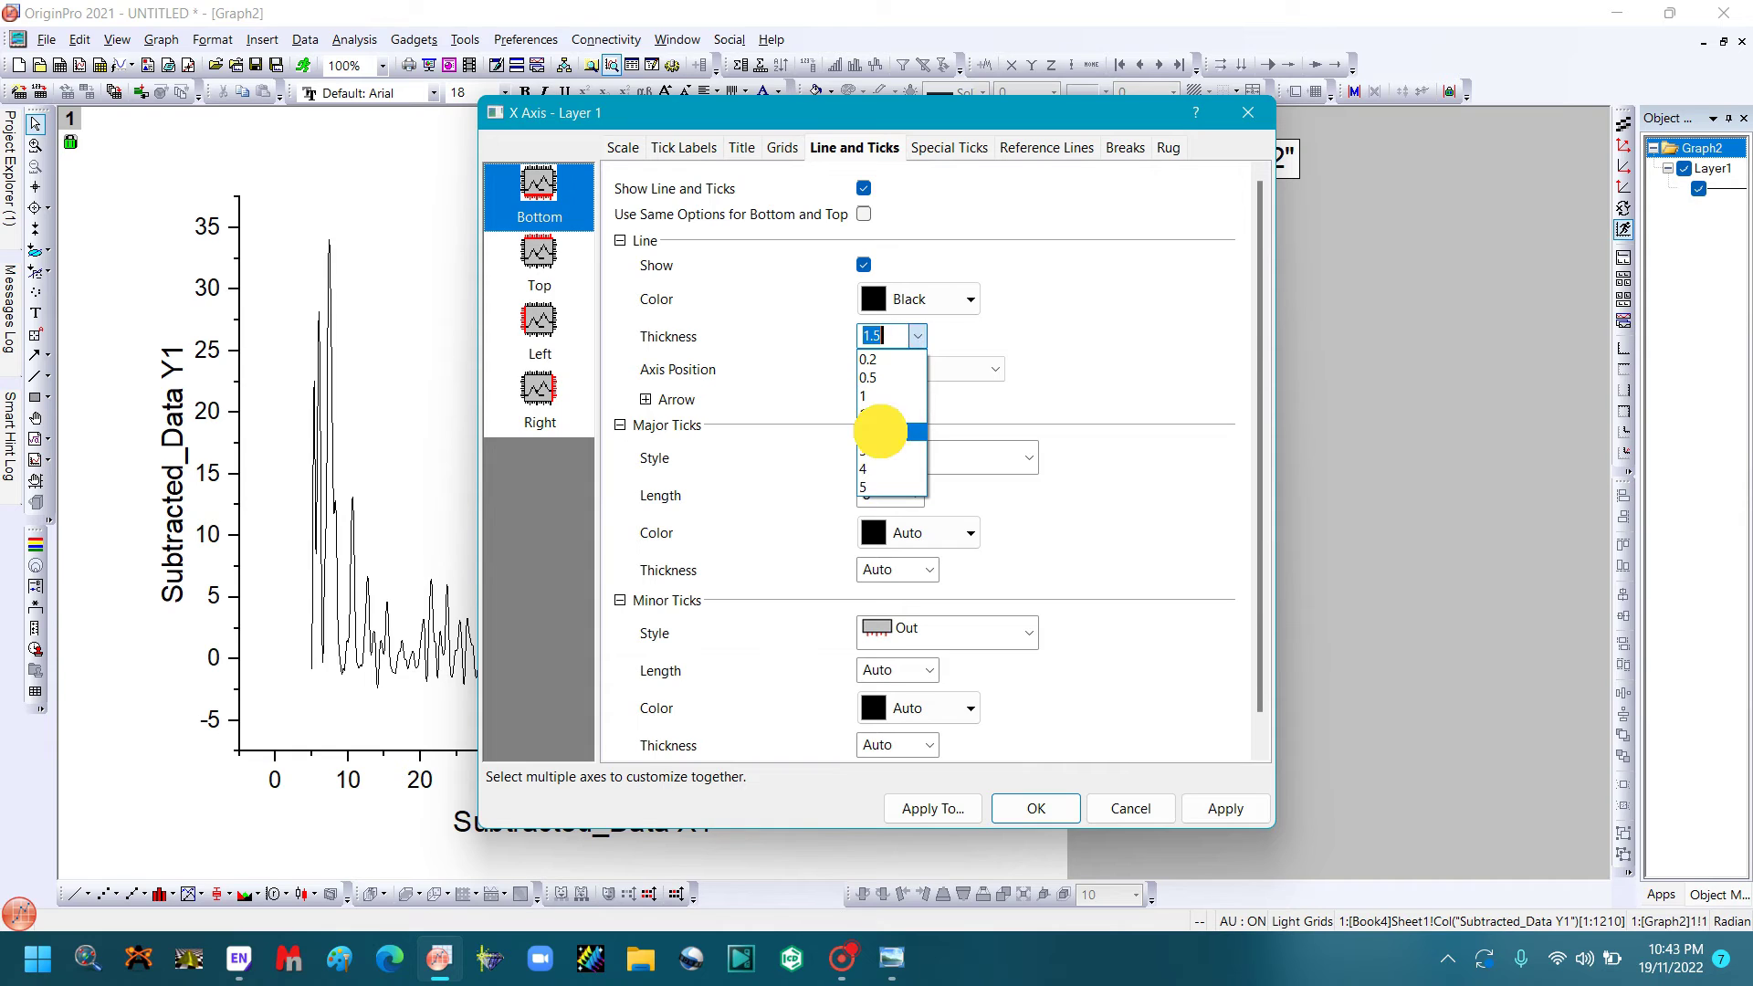
click(879, 432)
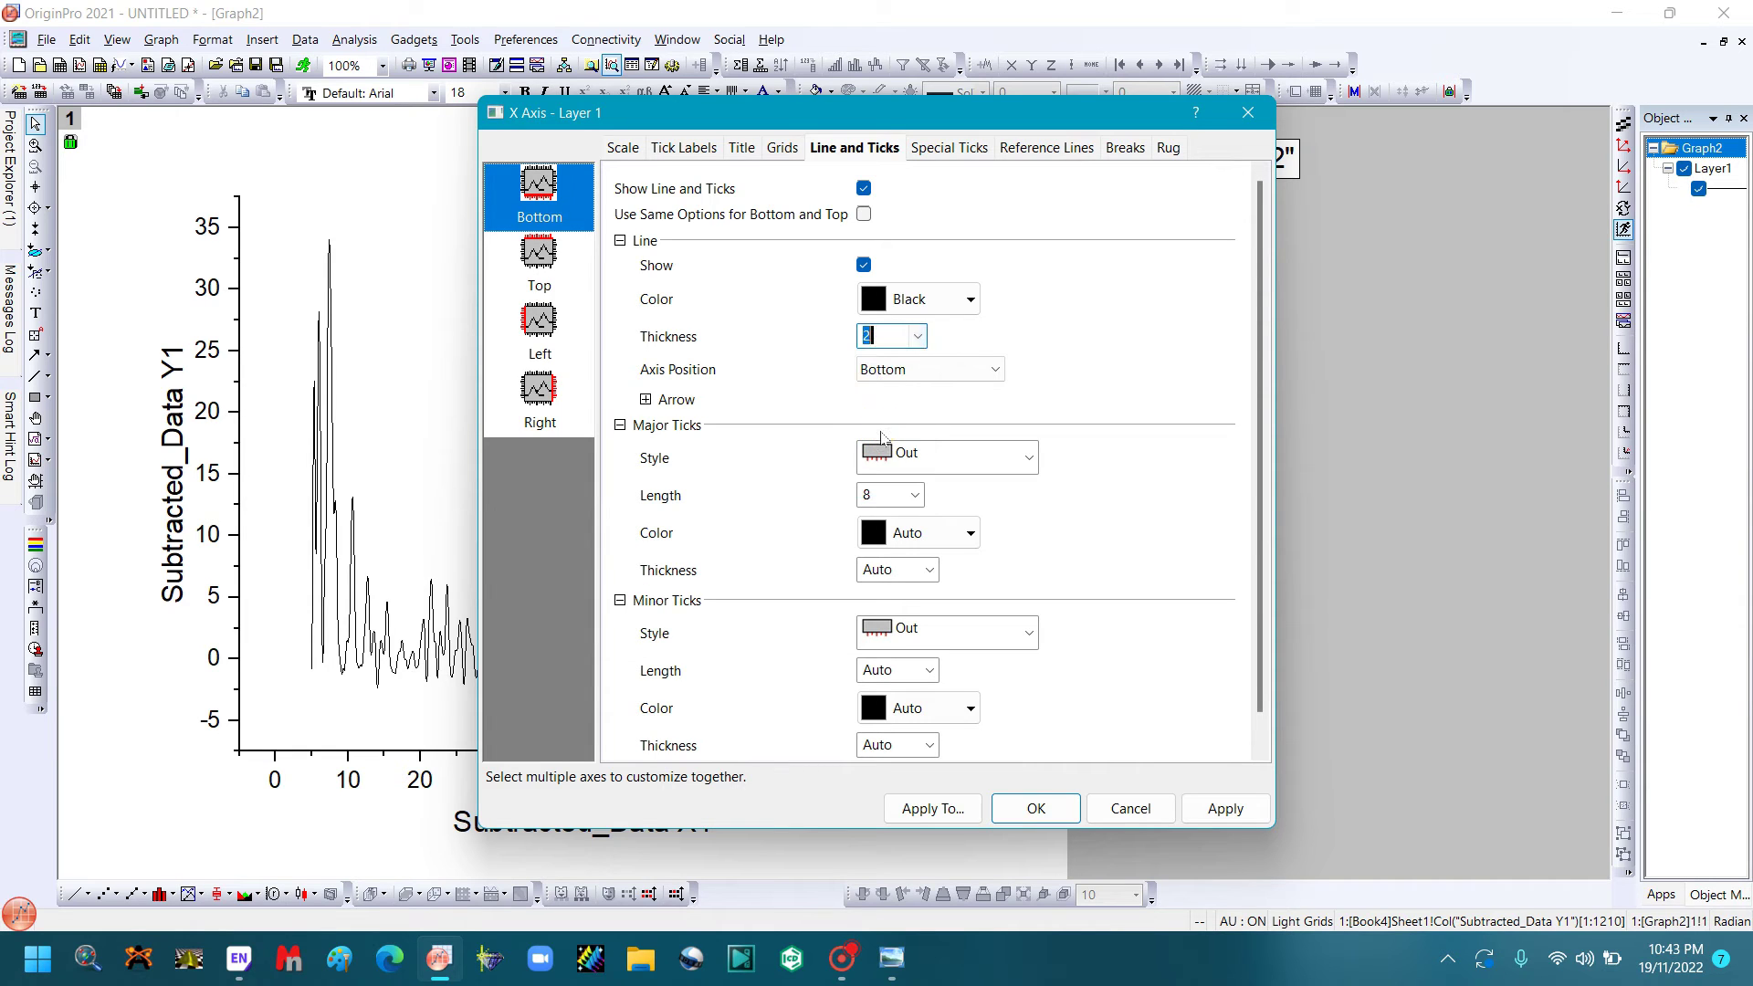
Set the X axis scale to run from 5 to 70 and apply the axis settings
click(623, 148)
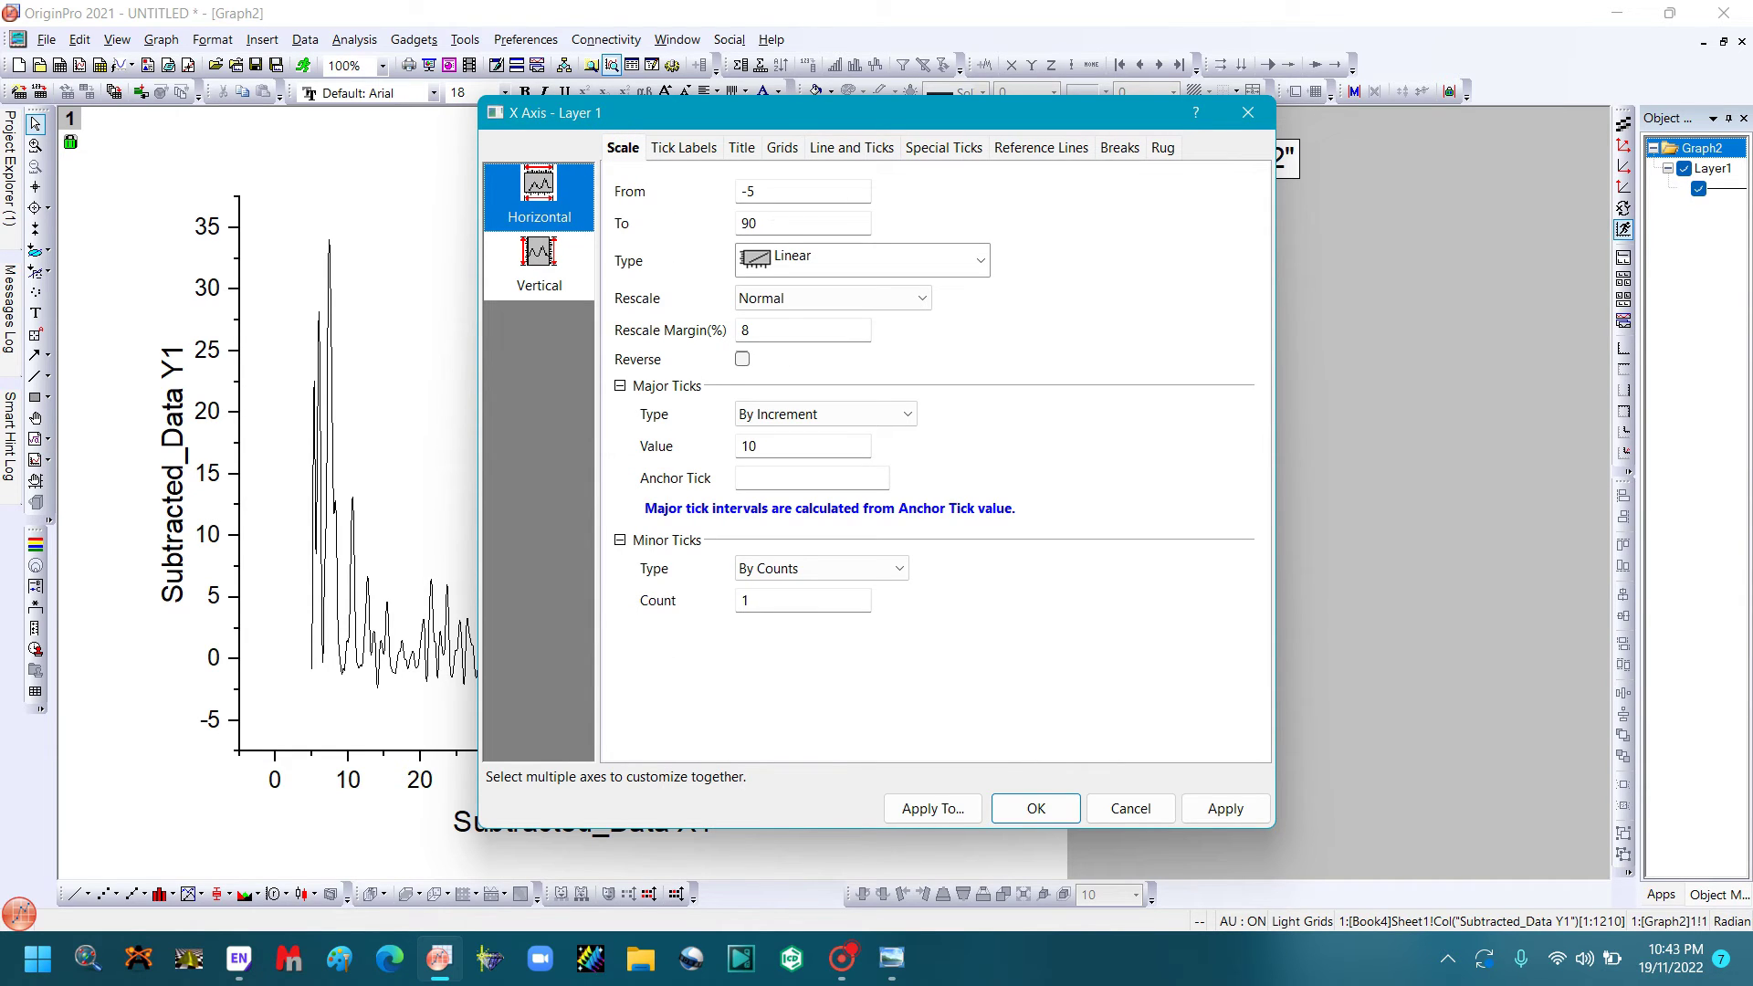
double_click(764, 190)
text(5)
double_click(766, 223)
text(70)
click(1038, 811)
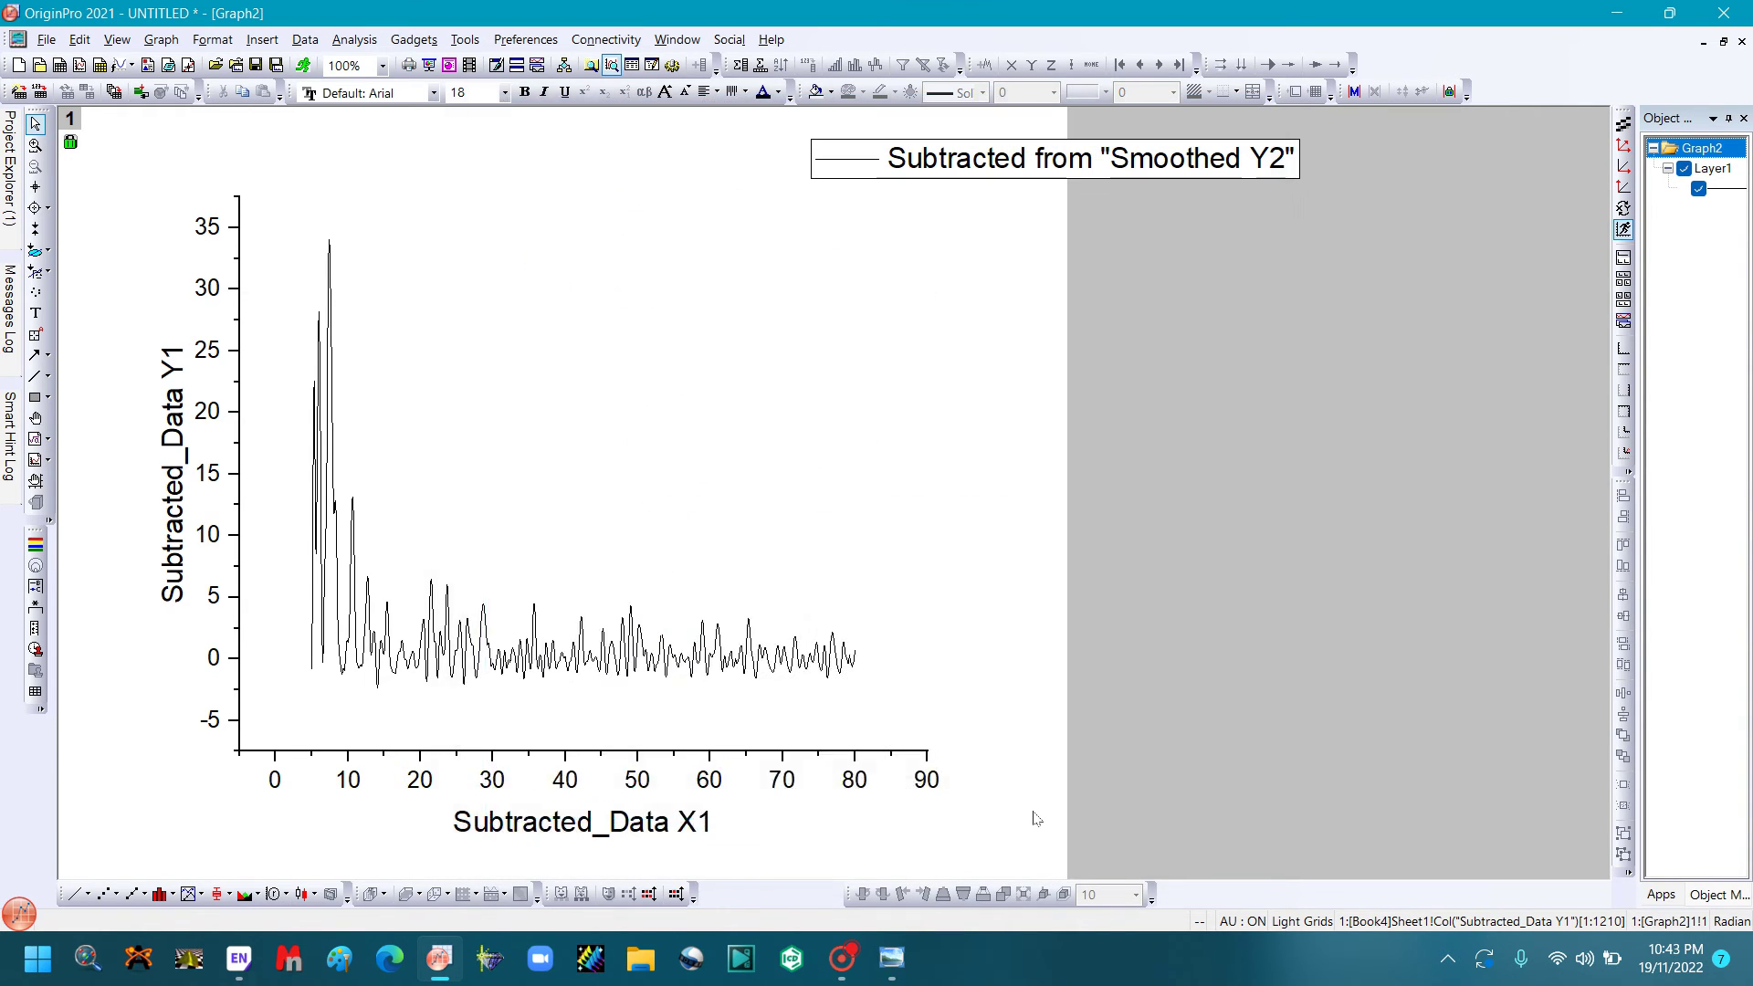
Format the left Y axis with bold tick labels of size 36 and a line thickness of 2
click(214, 717)
double_click(215, 716)
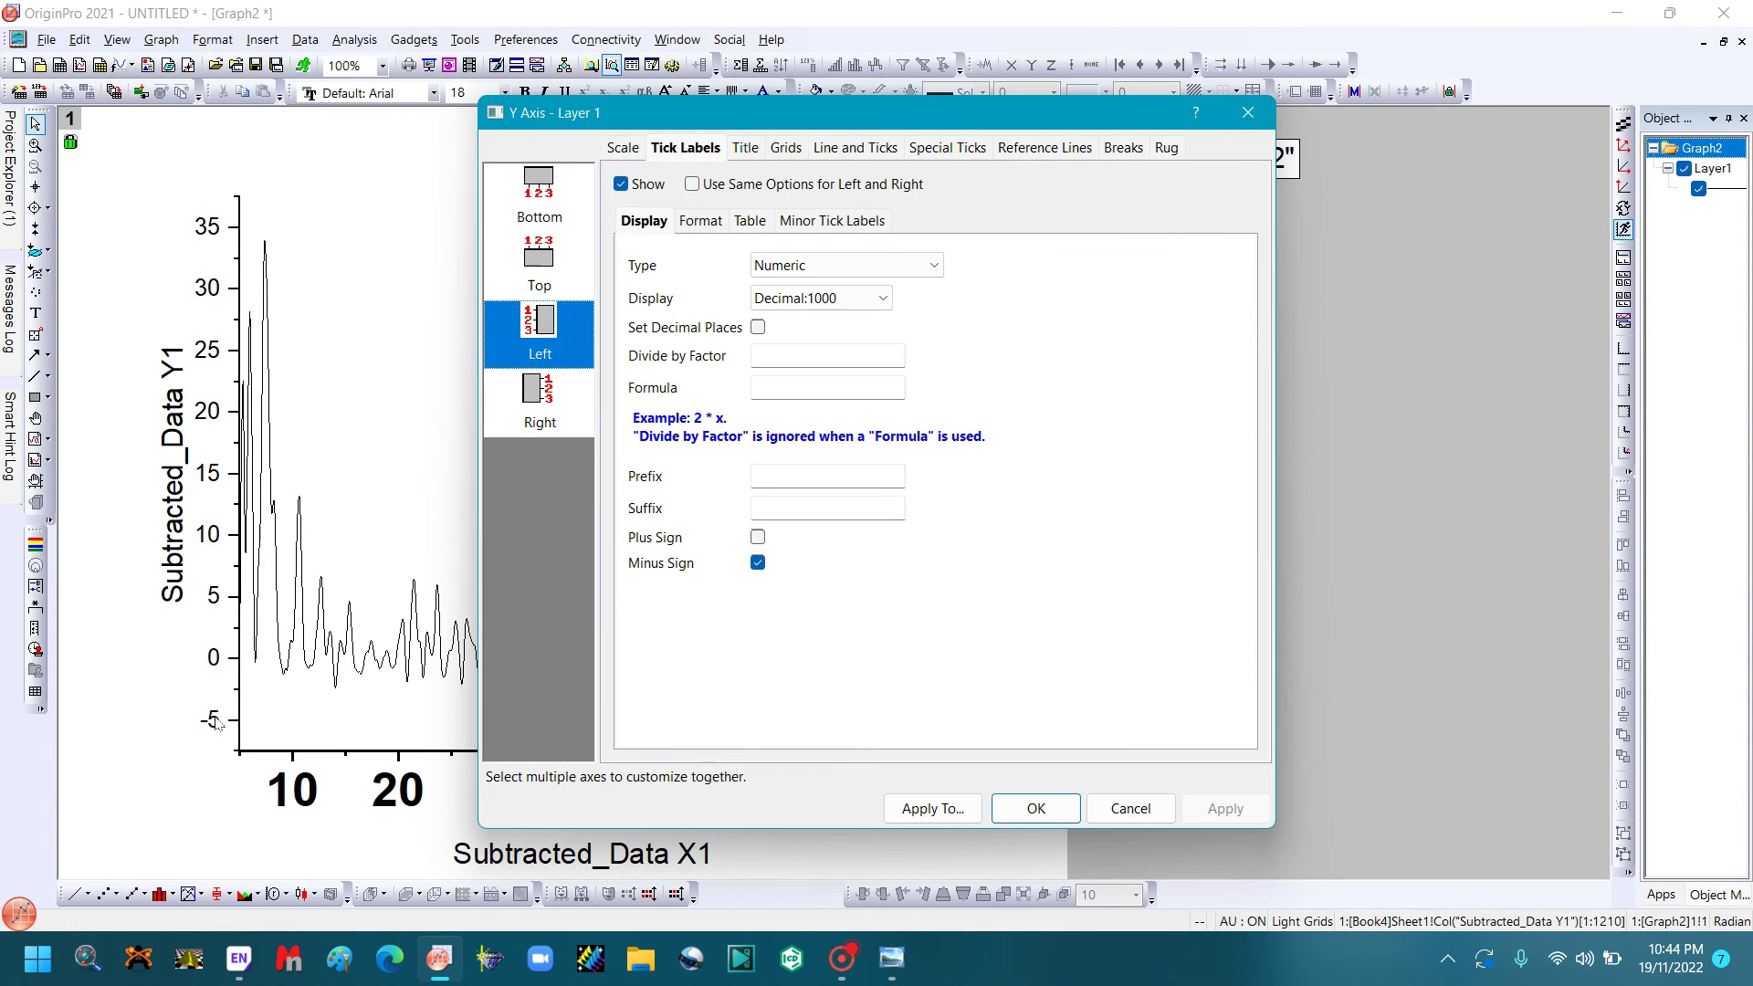
click(700, 221)
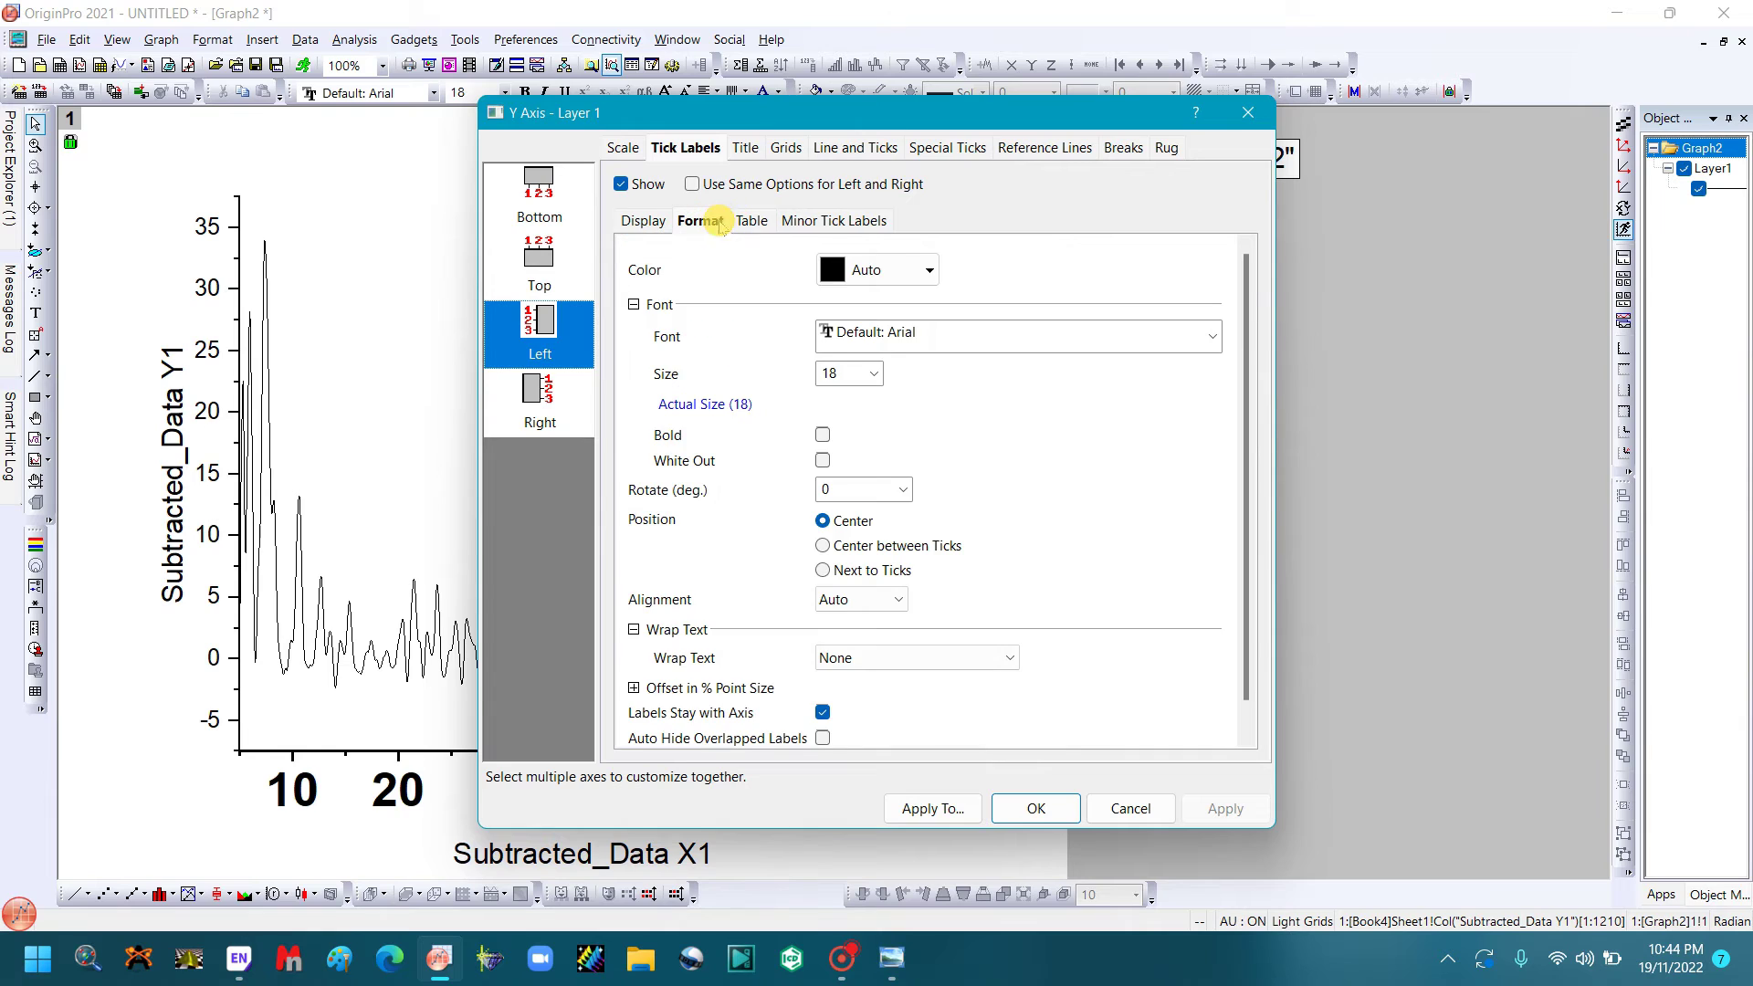
click(873, 373)
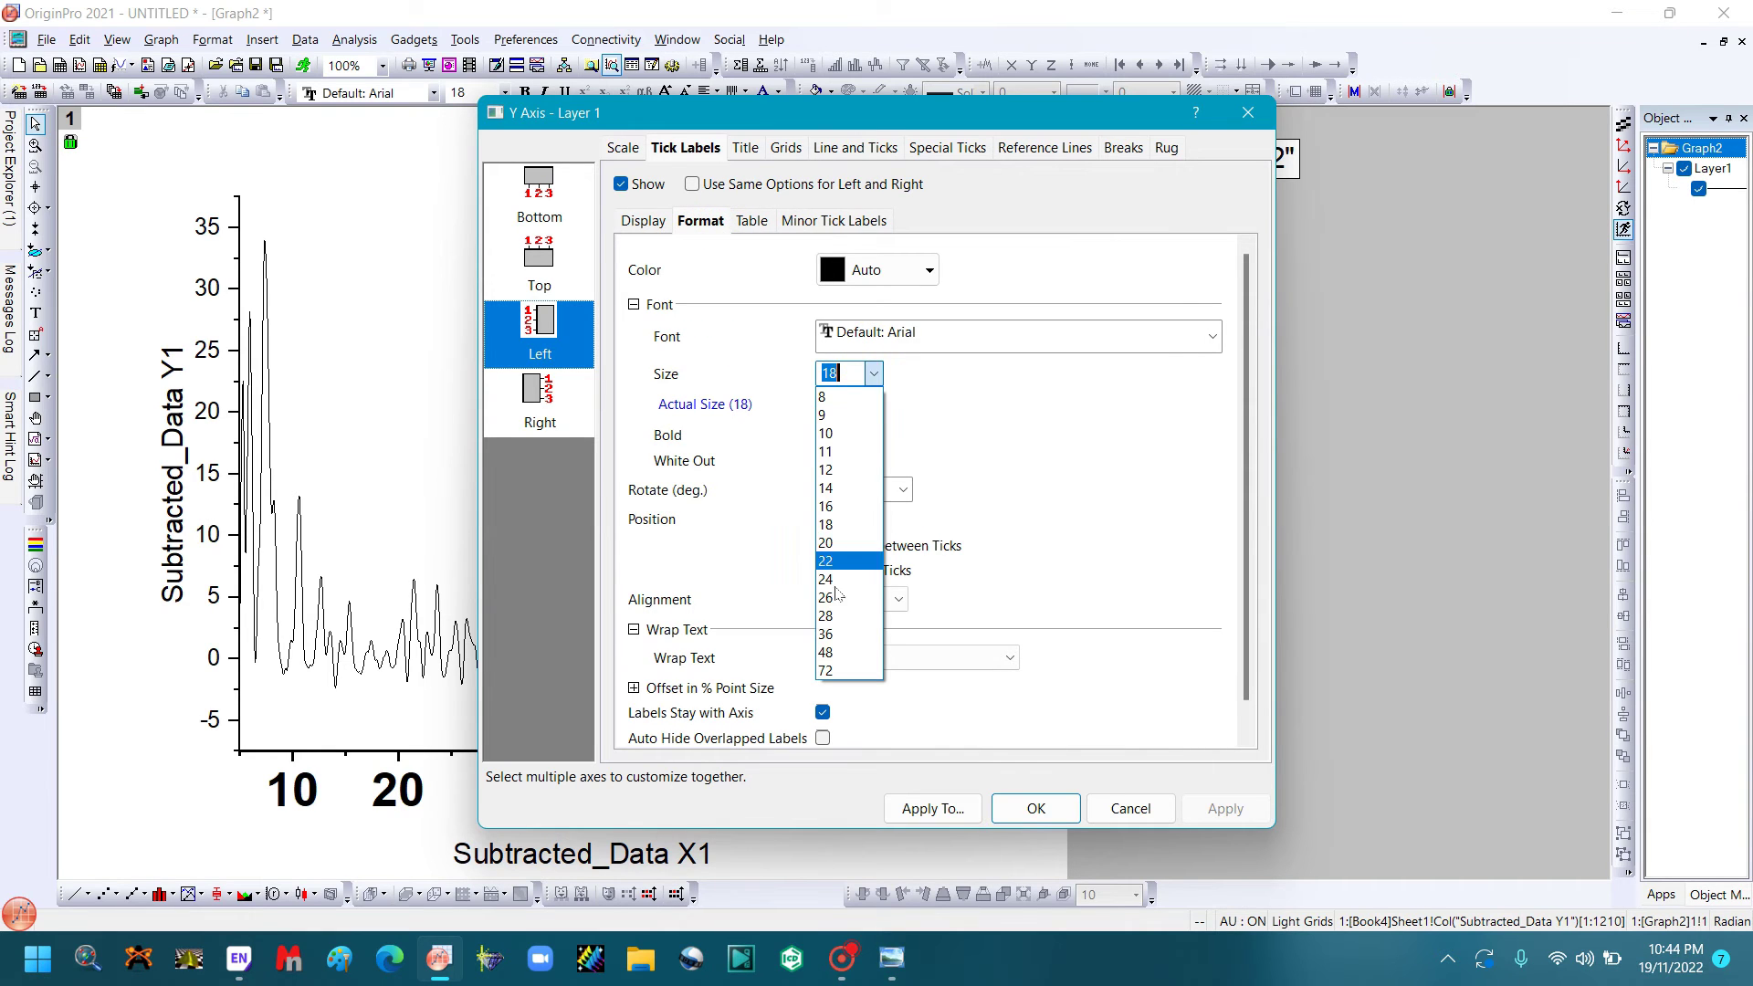
click(831, 633)
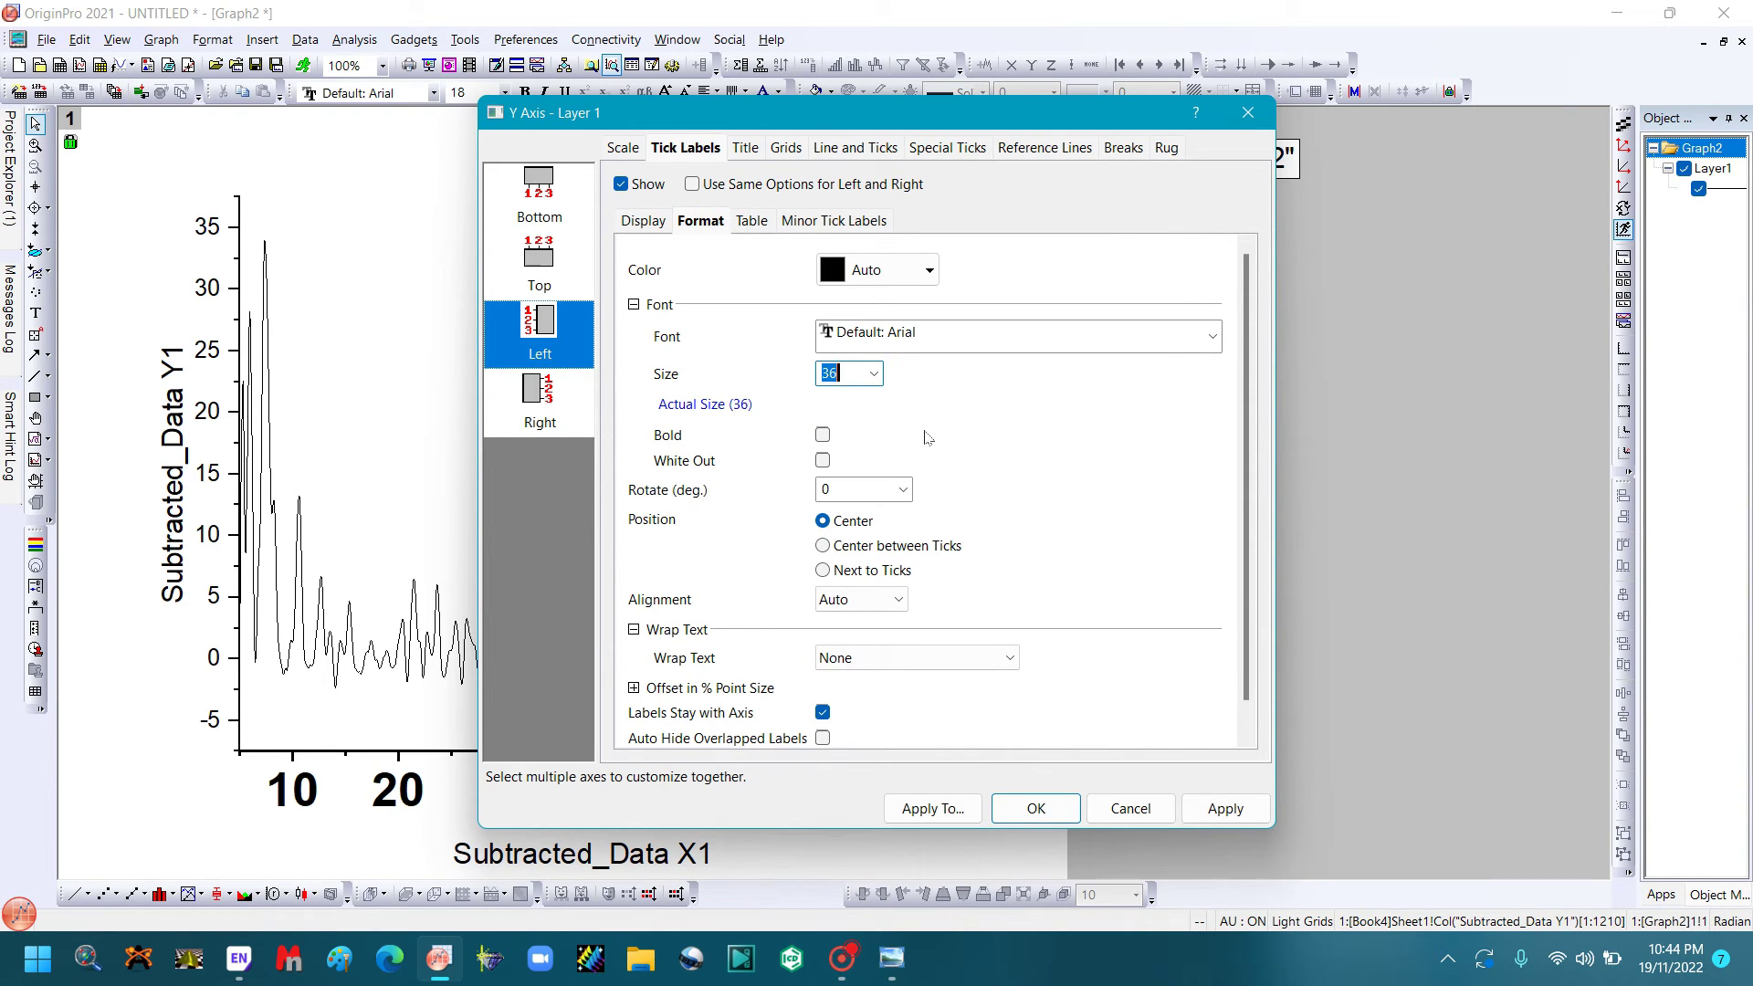
click(822, 435)
click(834, 149)
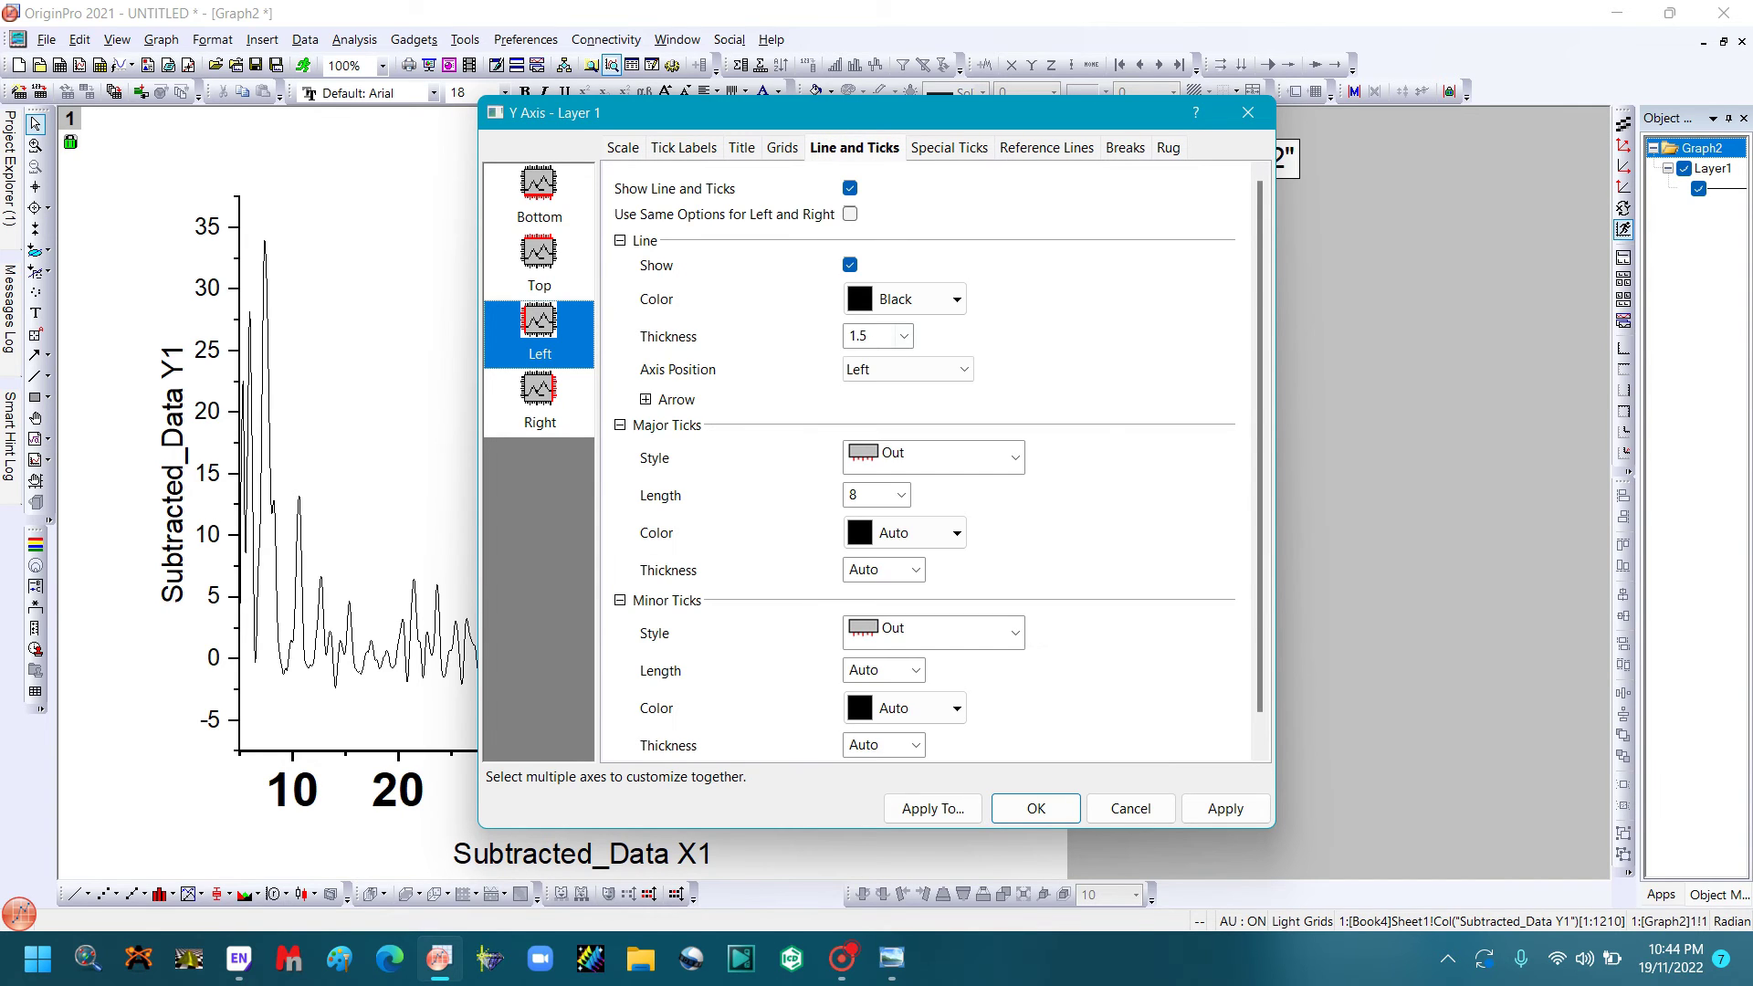
click(903, 336)
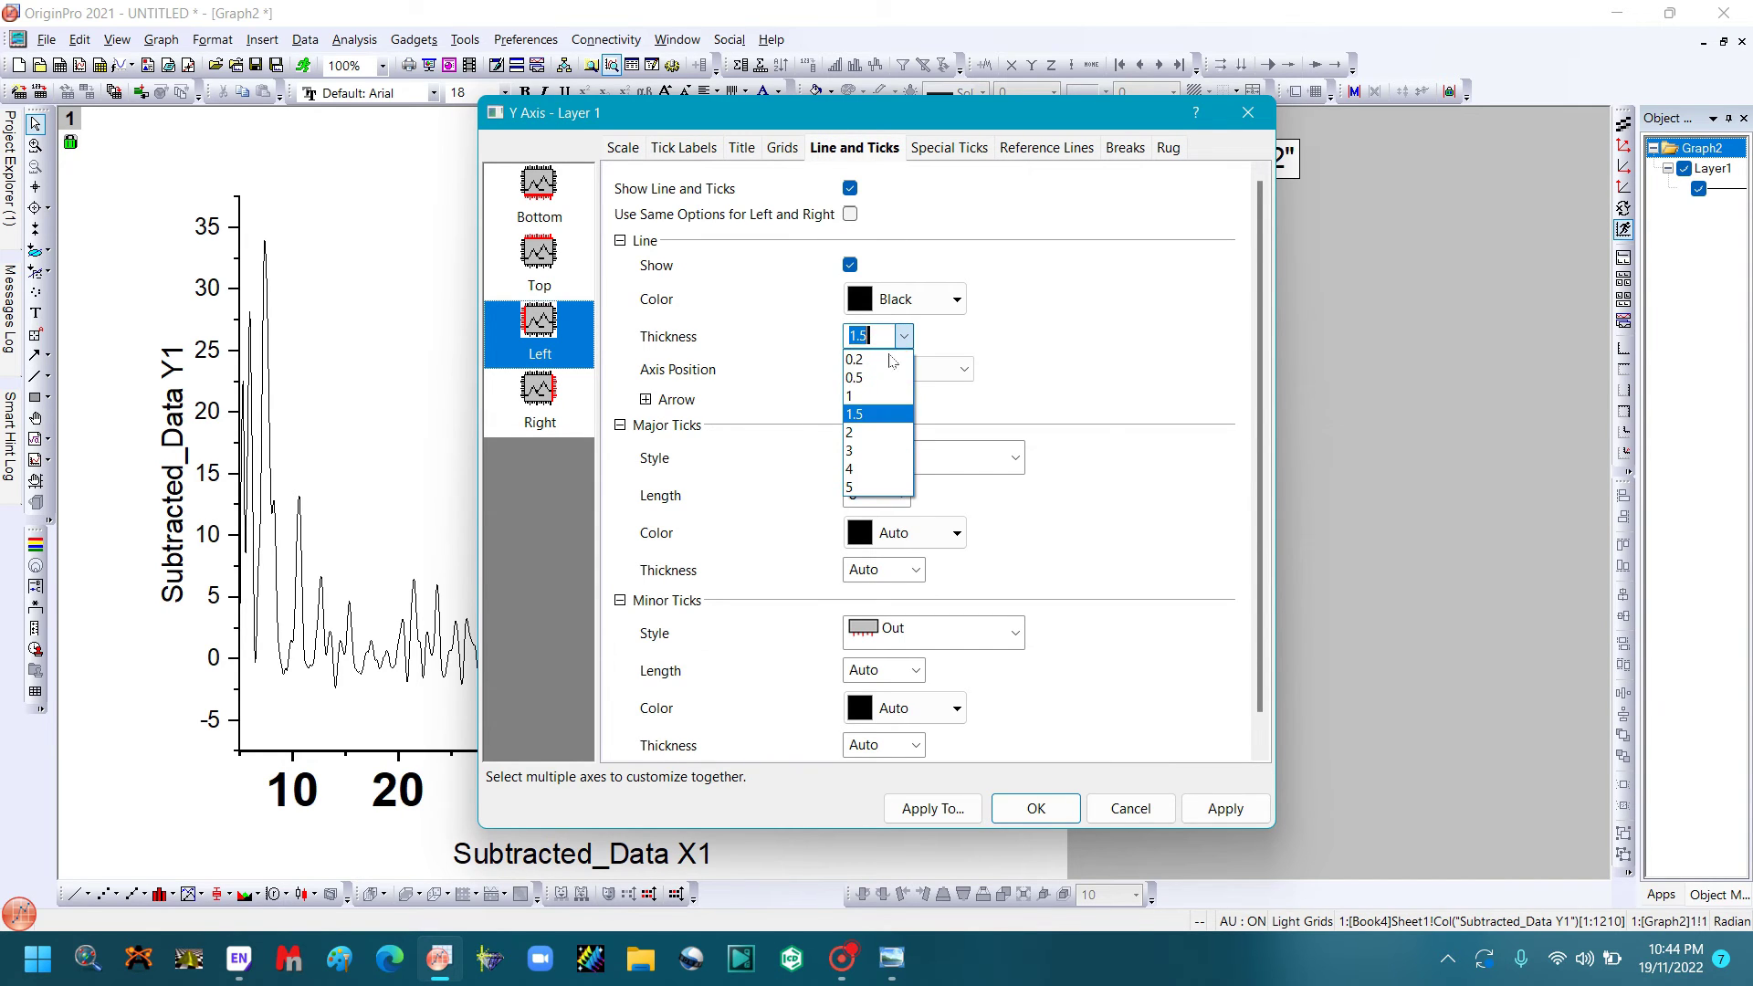
click(856, 432)
Set the Y axis scale to run from -2.7 to 35 and apply the axis settings
click(612, 148)
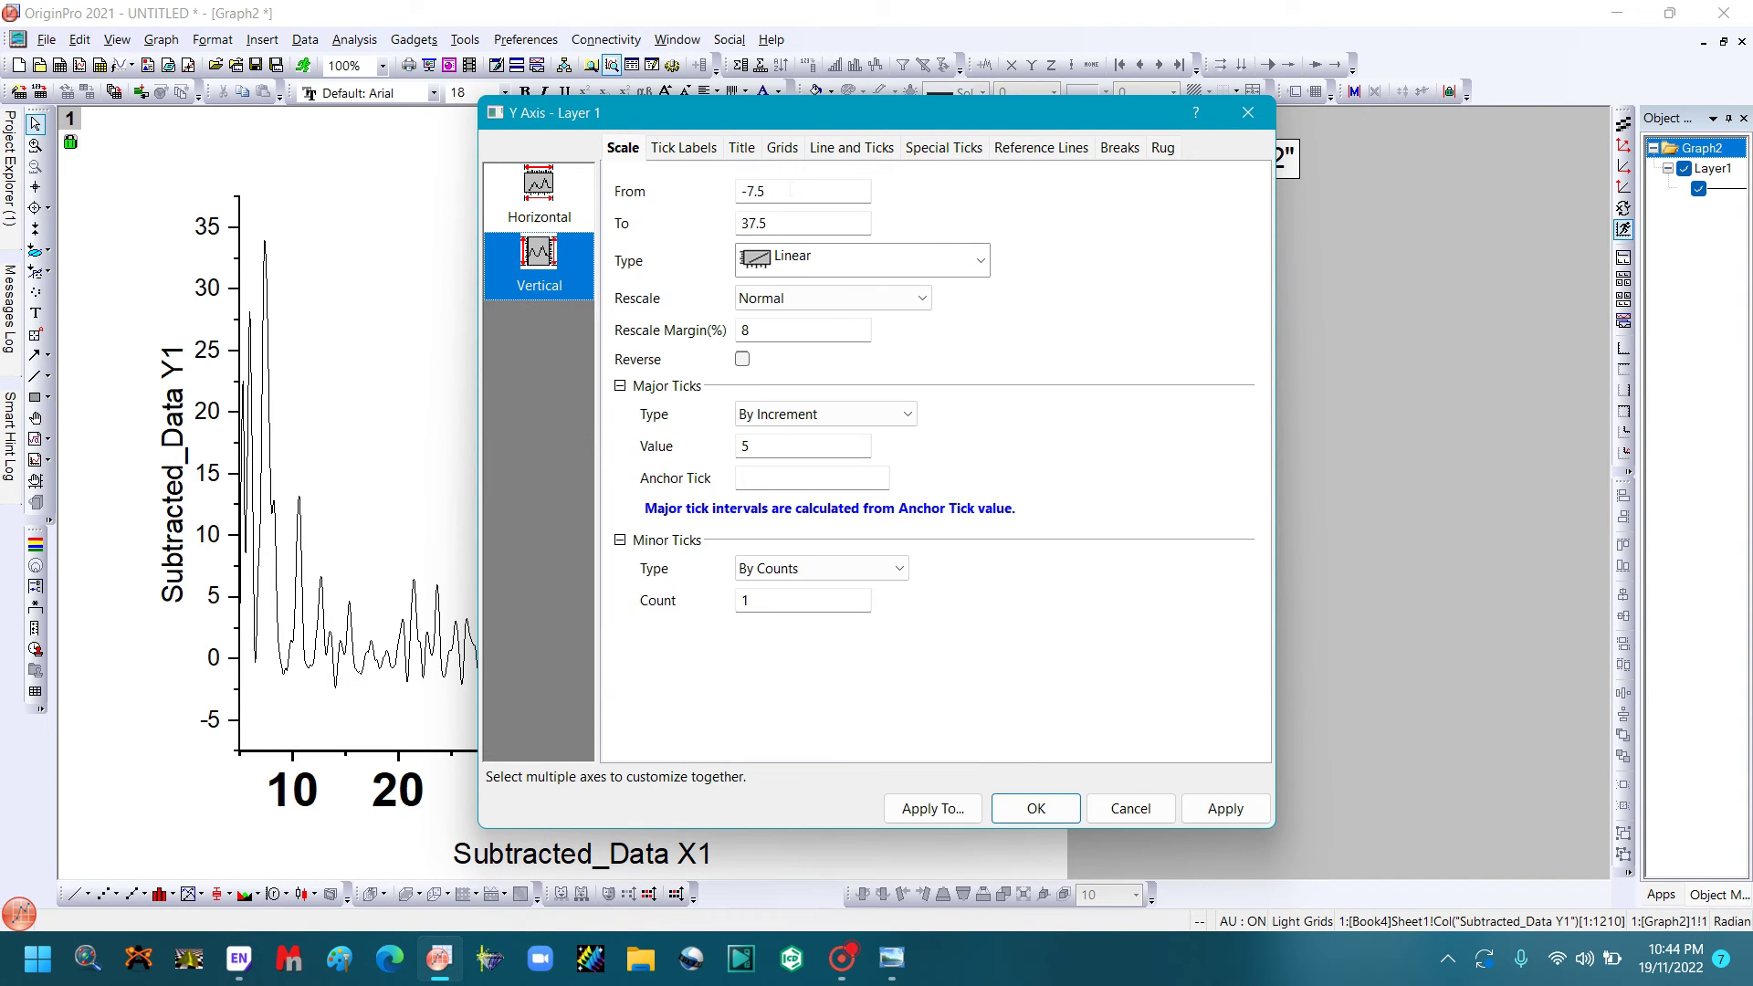
double_click(791, 191)
text(-2.7)
click(788, 223)
text(35)
click(1037, 809)
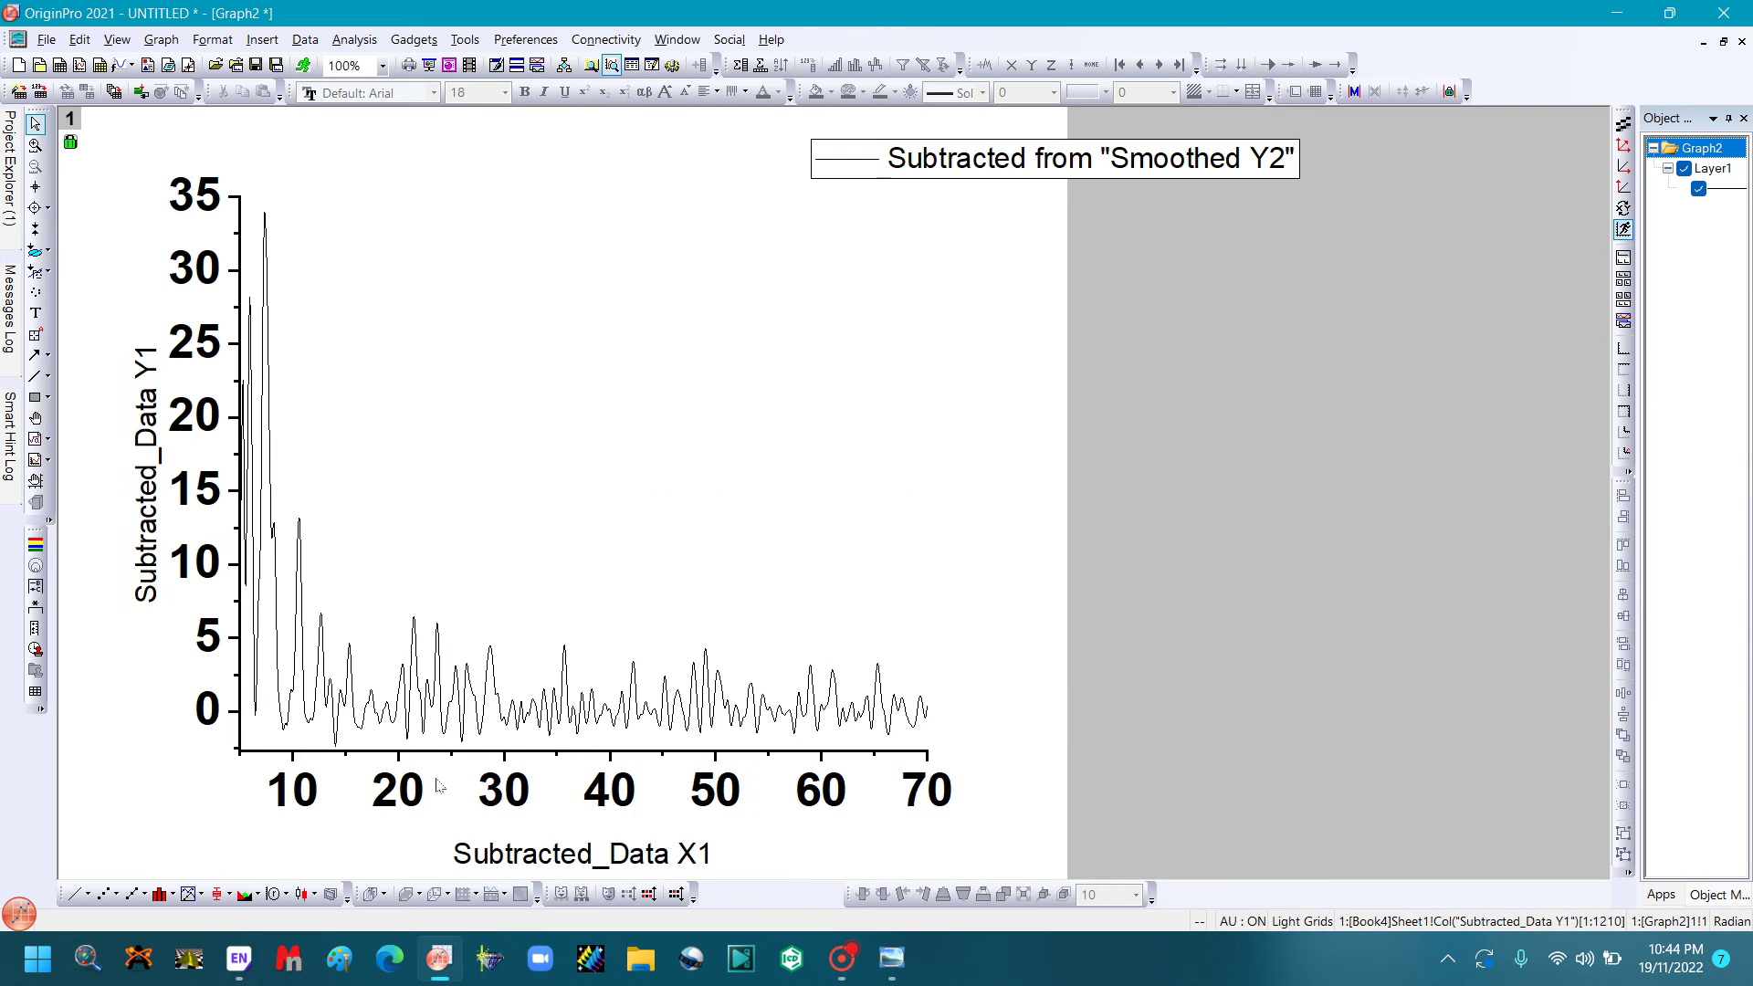